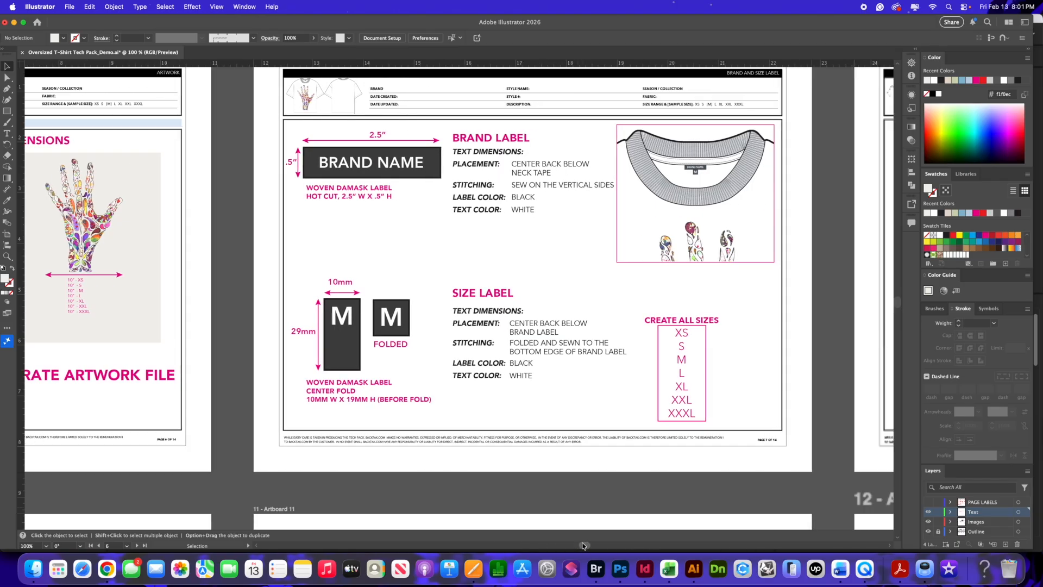
Place BackTak_Logo.png on the brand and size label page and shift it over toward the artwork page.
scroll(643, 491, up, 1)
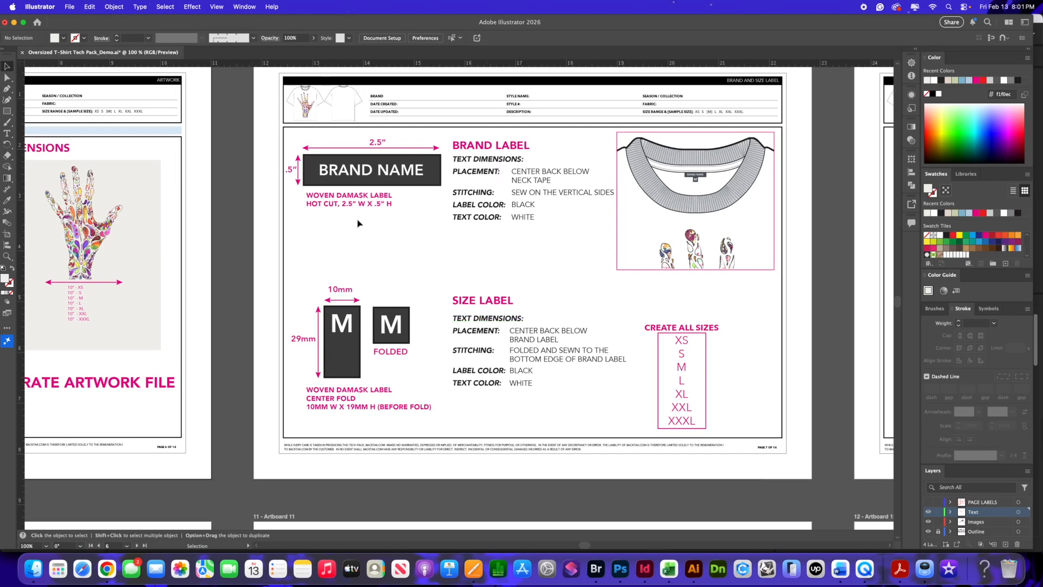
scroll(217, 70, up, 1)
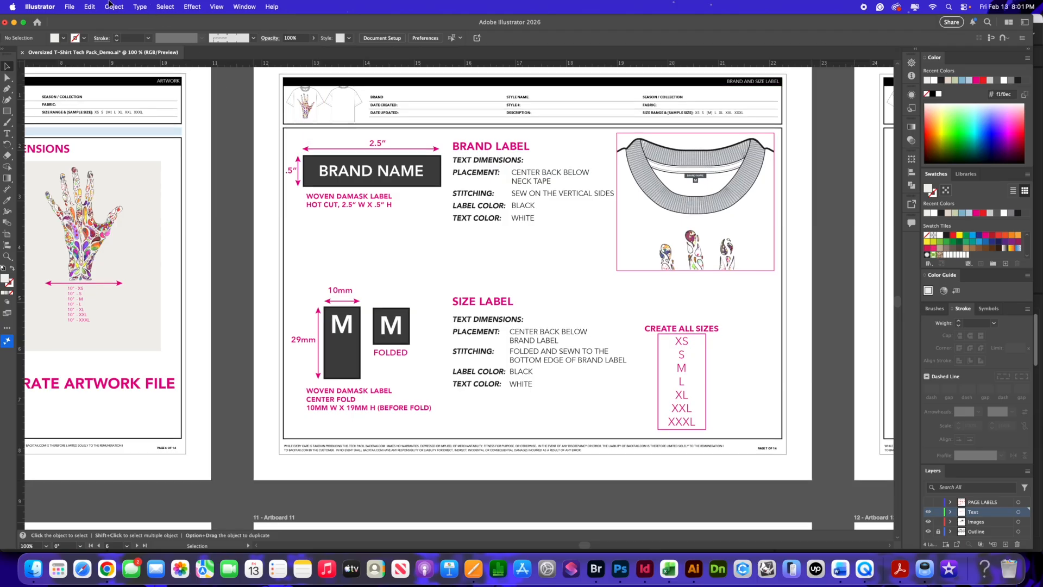
click(68, 8)
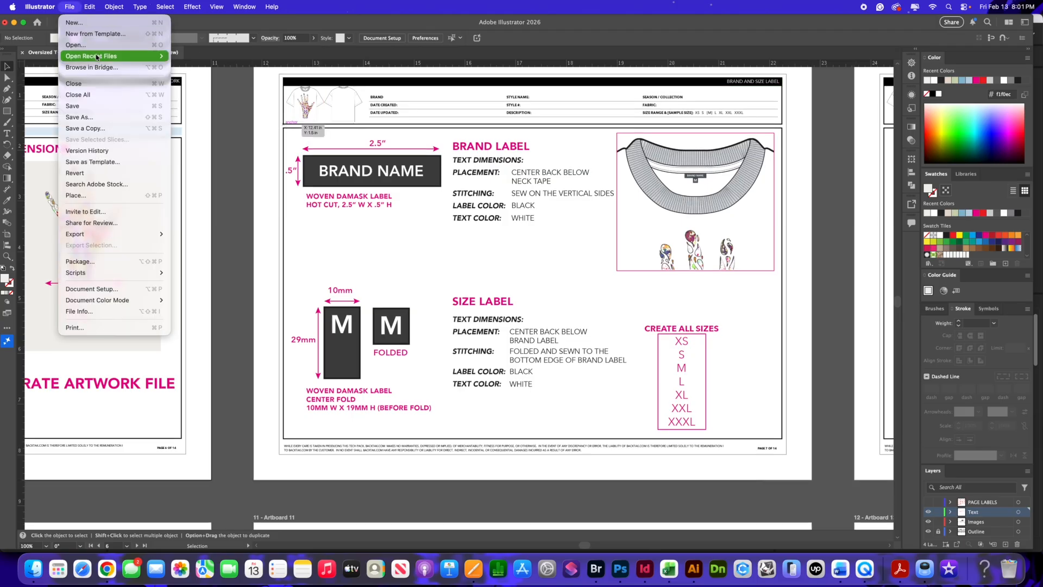
click(115, 197)
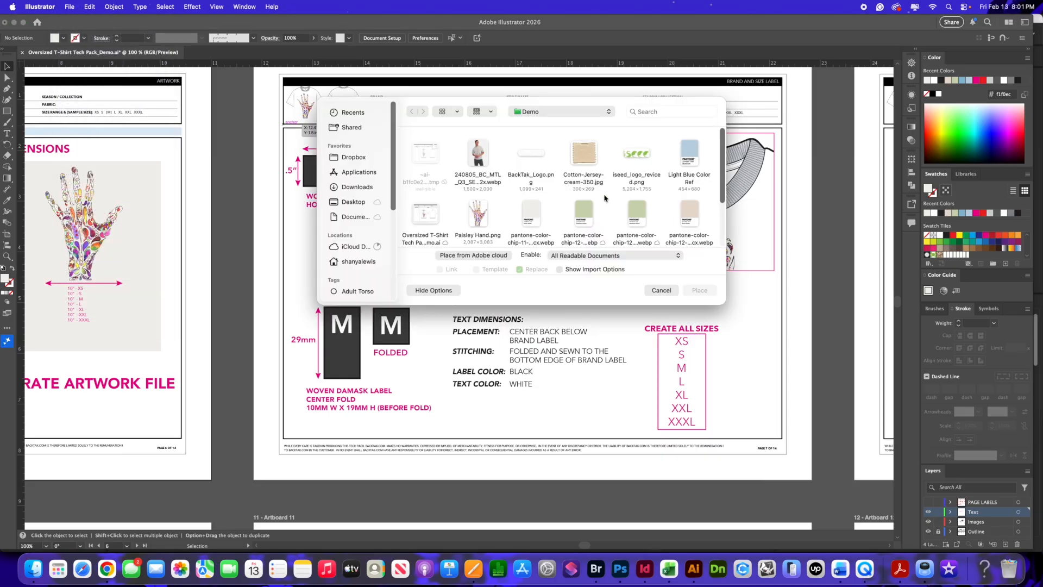
click(539, 157)
click(699, 290)
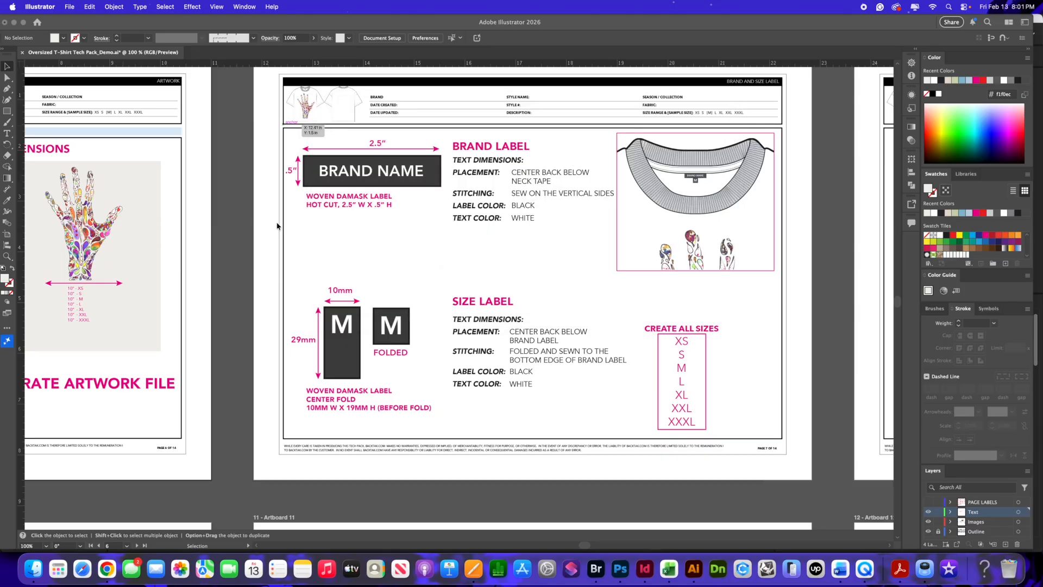
click(294, 243)
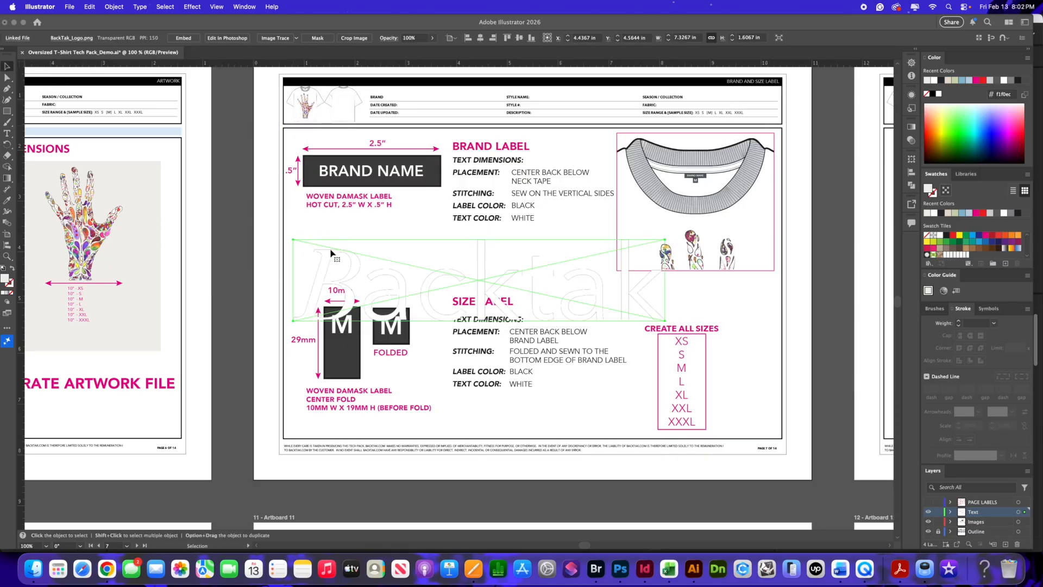
drag(319, 253, 145, 244)
key(super+minus)
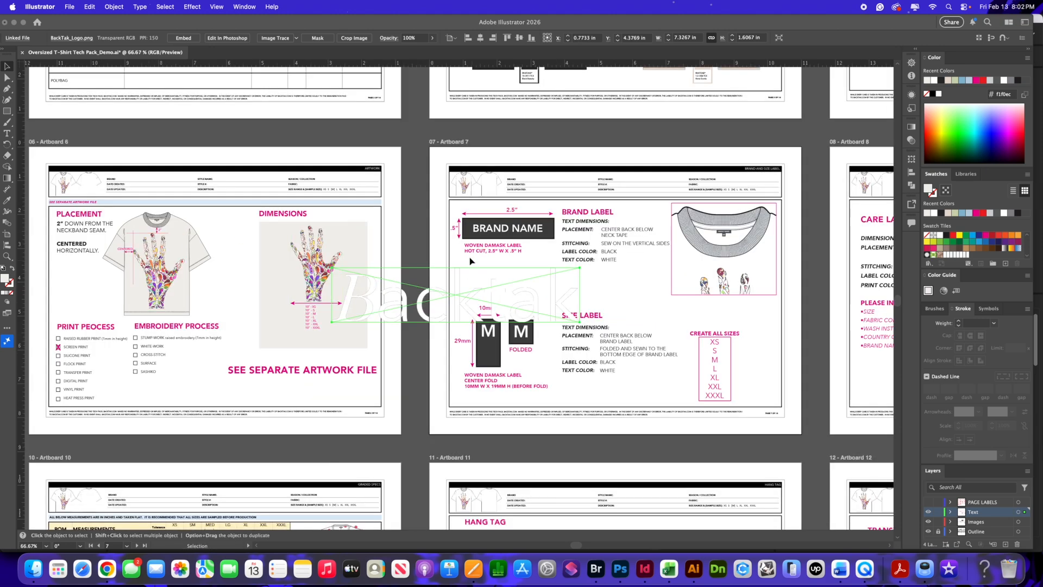
click(436, 257)
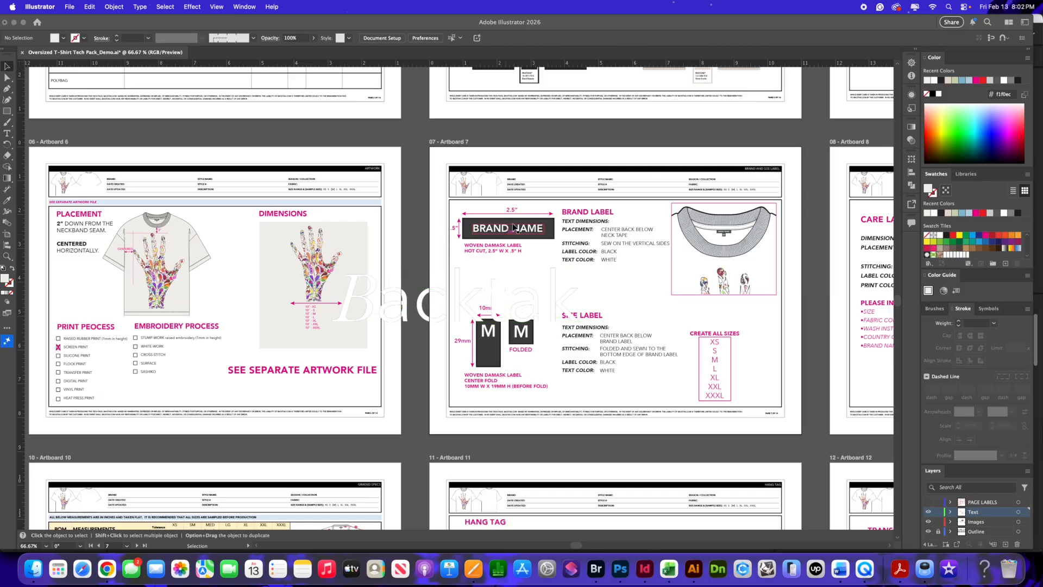
click(554, 315)
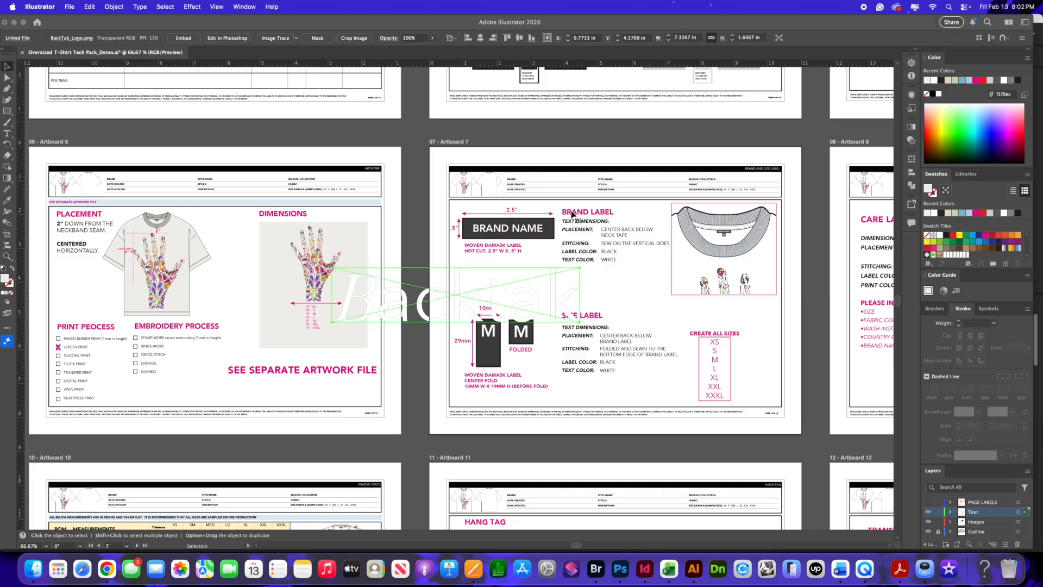
click(551, 239)
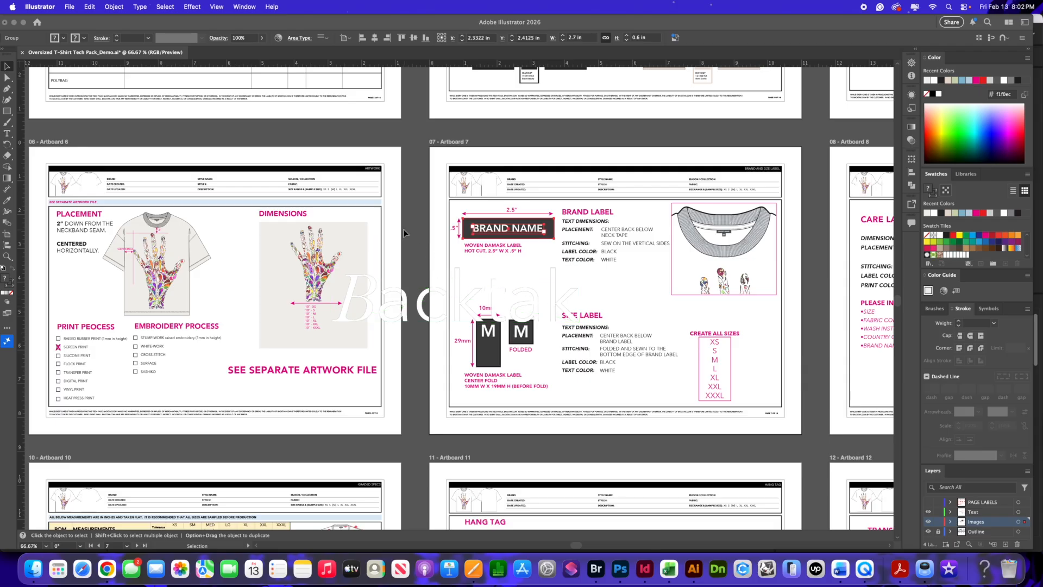
click(333, 197)
Activate Direct Selection and scale the placed Backtak logo proportionally to a width of 2 in.
click(7, 78)
click(541, 231)
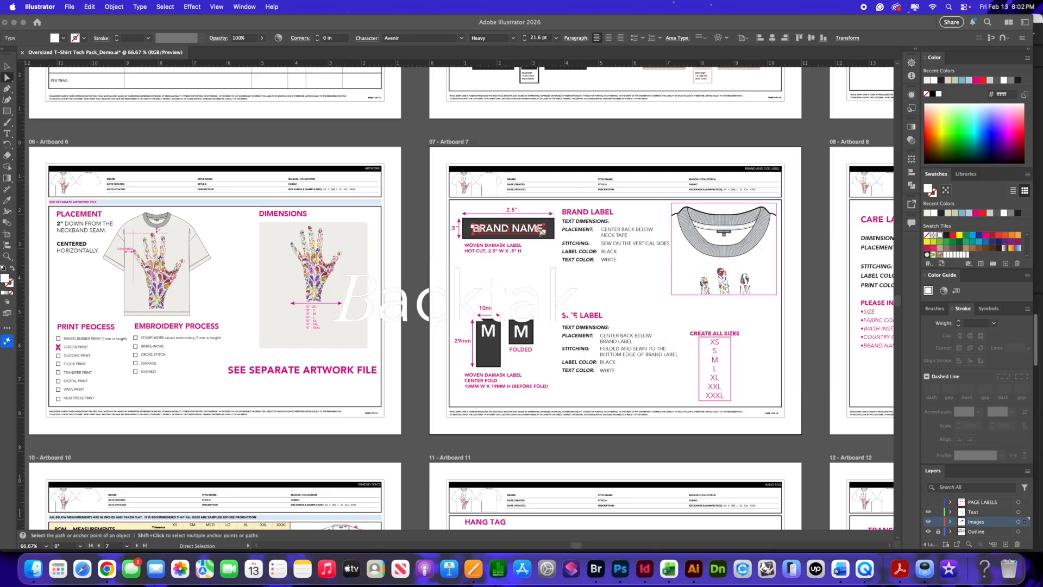
click(419, 244)
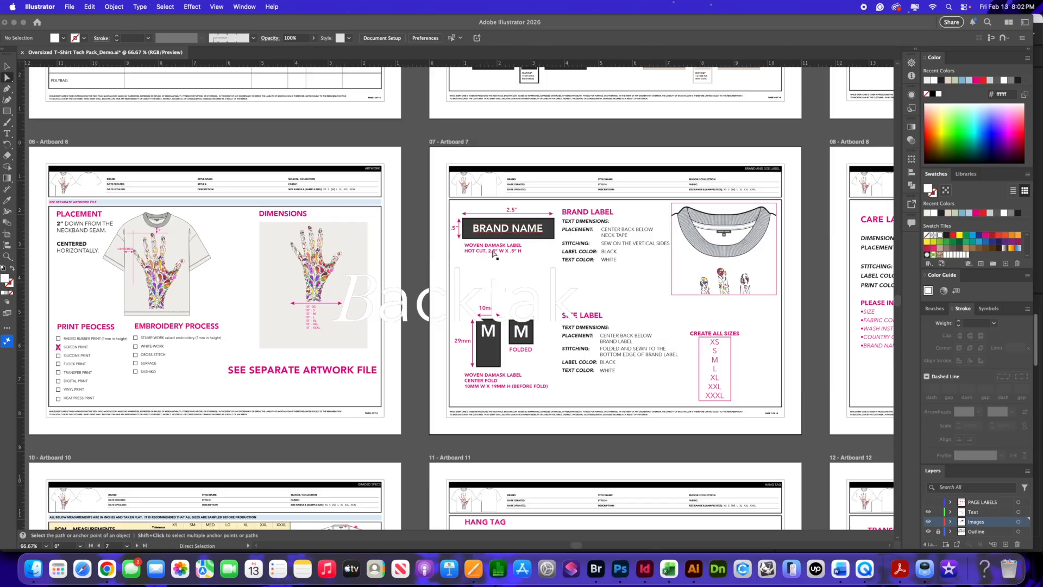
click(527, 303)
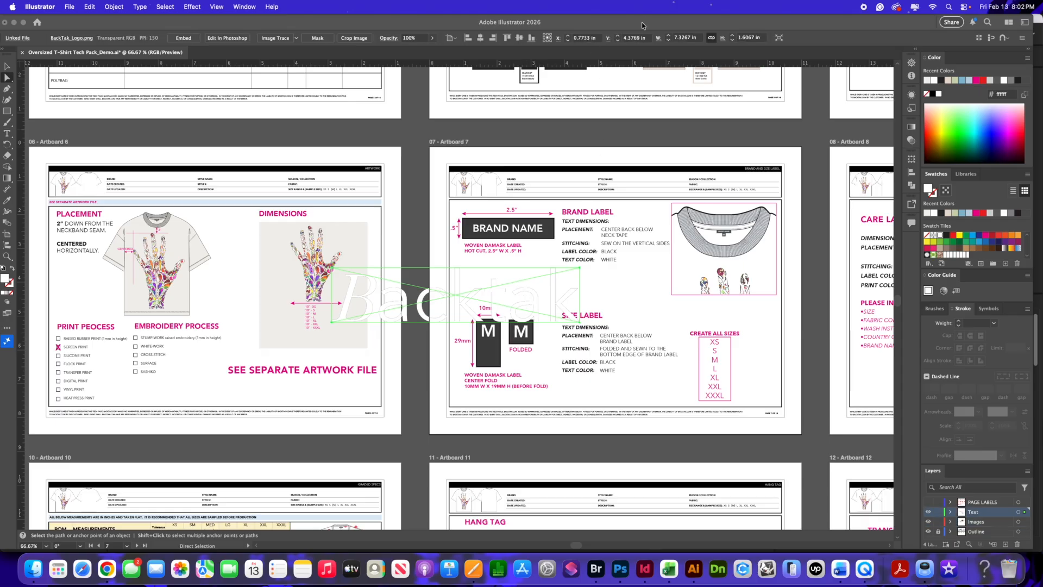
click(698, 39)
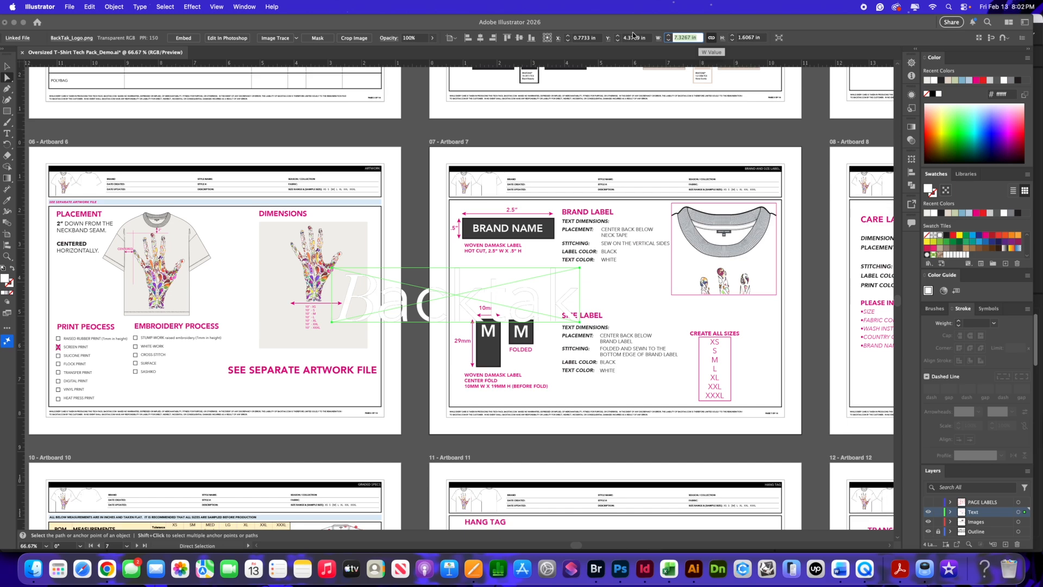
text(2)
key(Return)
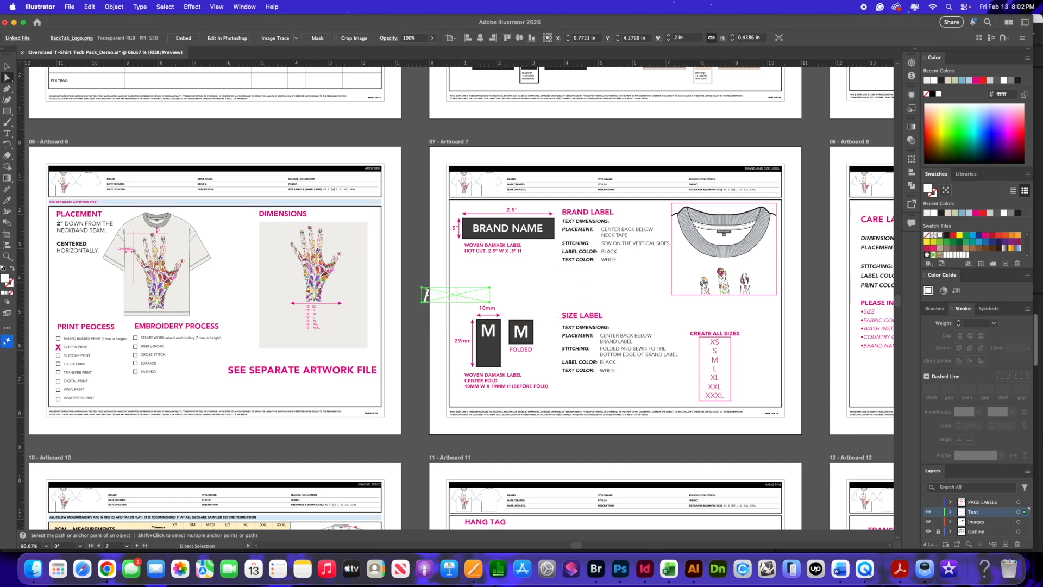
Replace the BRAND NAME text on the black brand label with the Backtak logo and delete the old text.
key(super+equal)
key(super+equal)
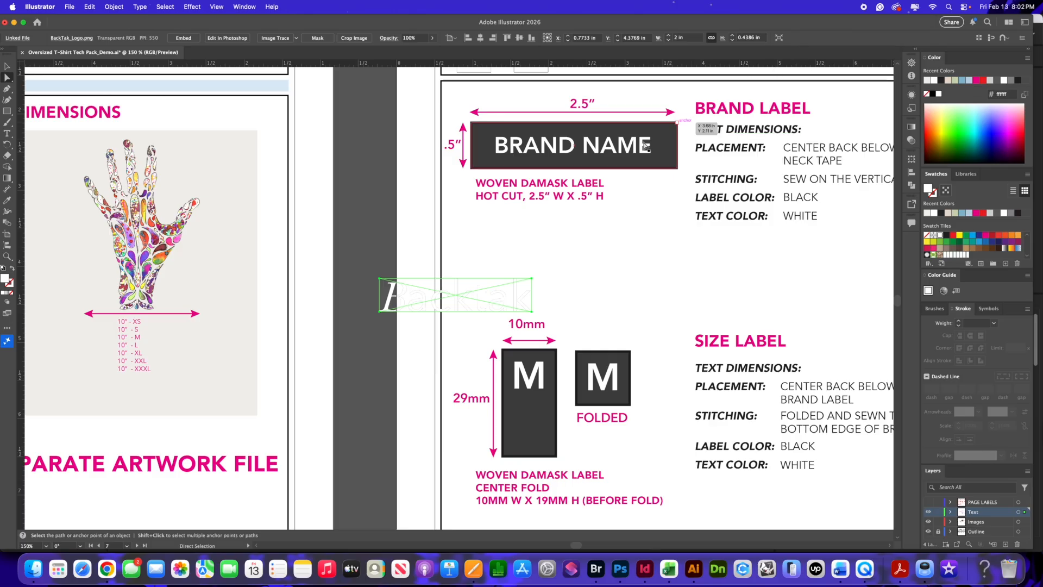
drag(558, 149, 407, 239)
drag(430, 286, 562, 153)
click(372, 240)
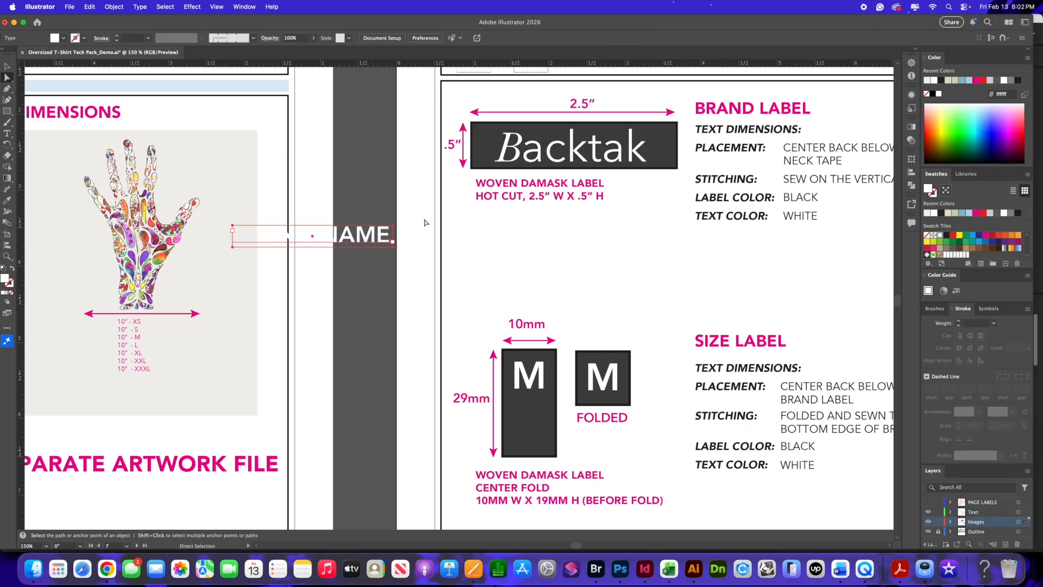
key(Delete)
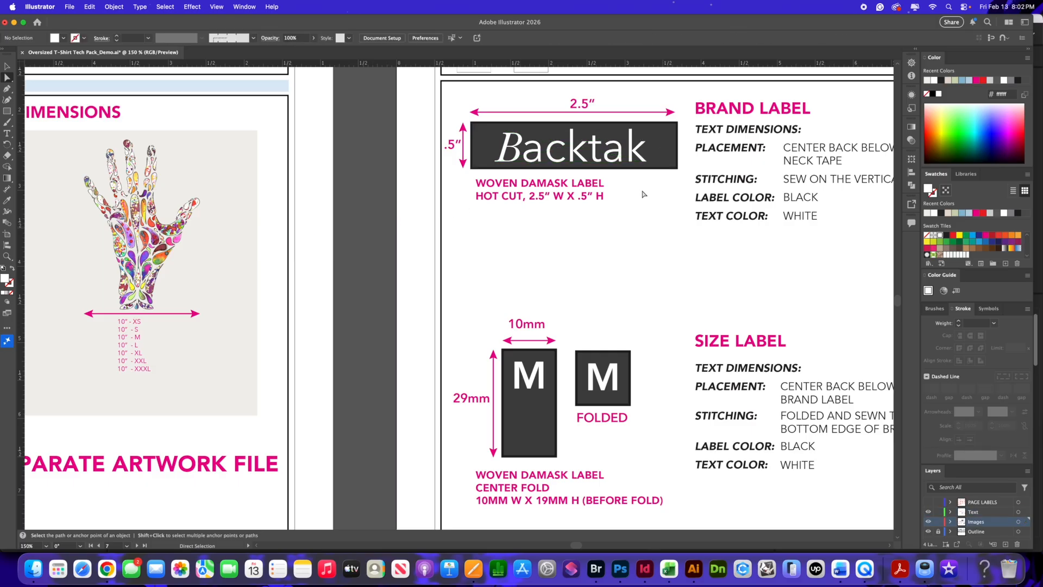
Center the Backtak logo and the black brand label rectangle horizontally on each other, and deselect them.
click(642, 143)
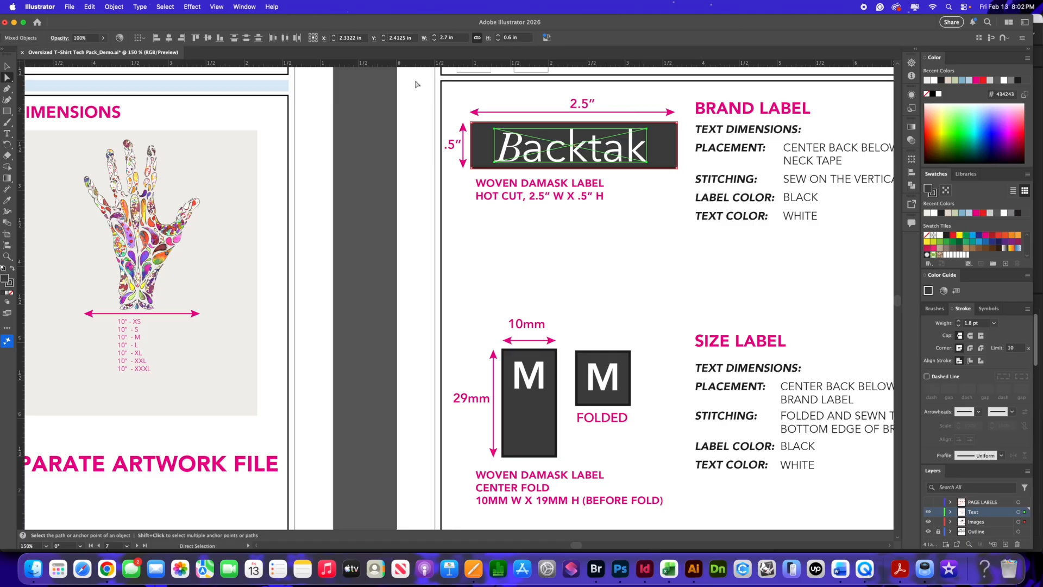
click(8, 66)
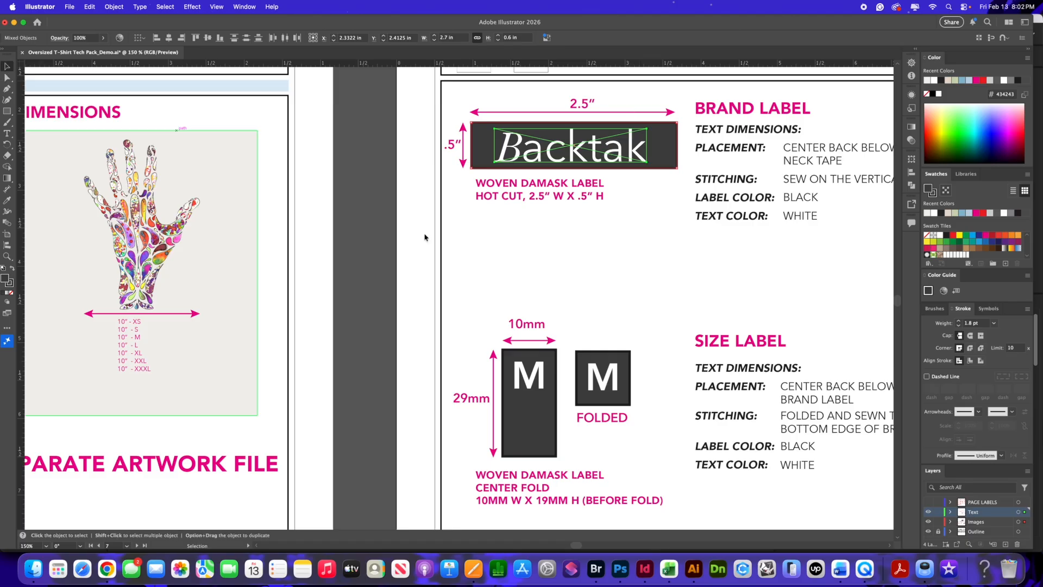
click(492, 204)
click(631, 155)
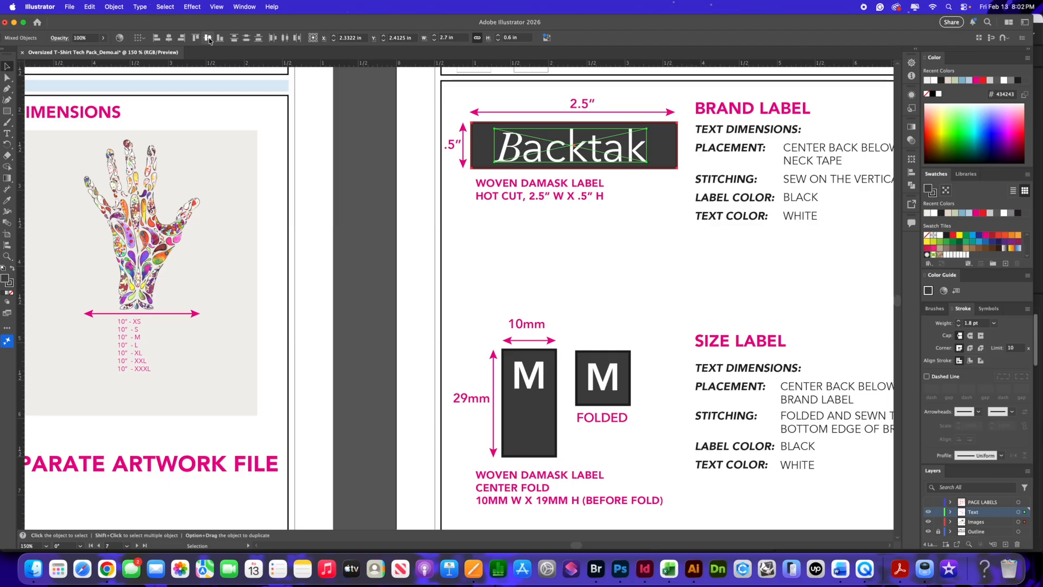
click(169, 37)
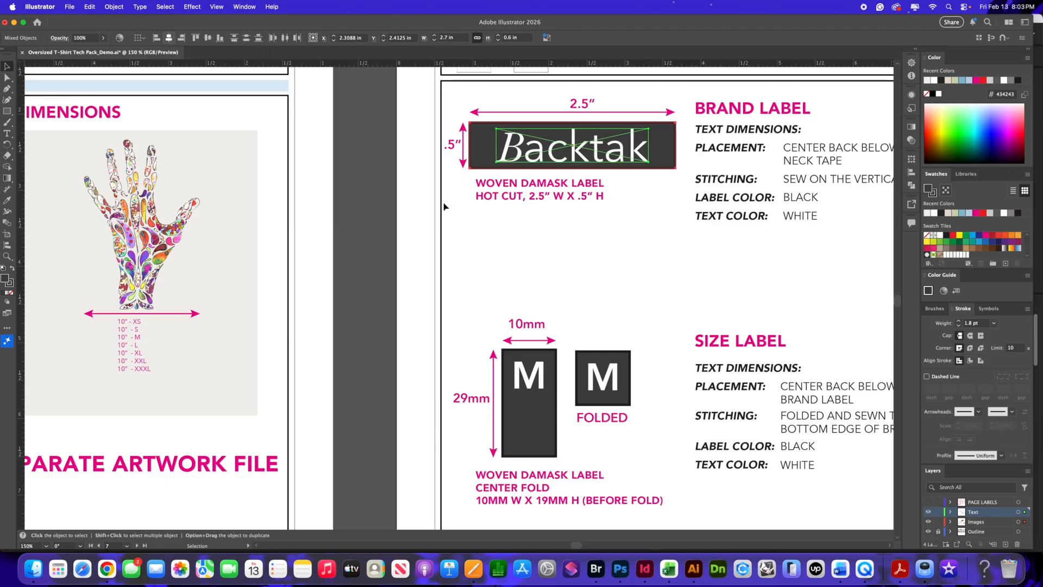
click(418, 220)
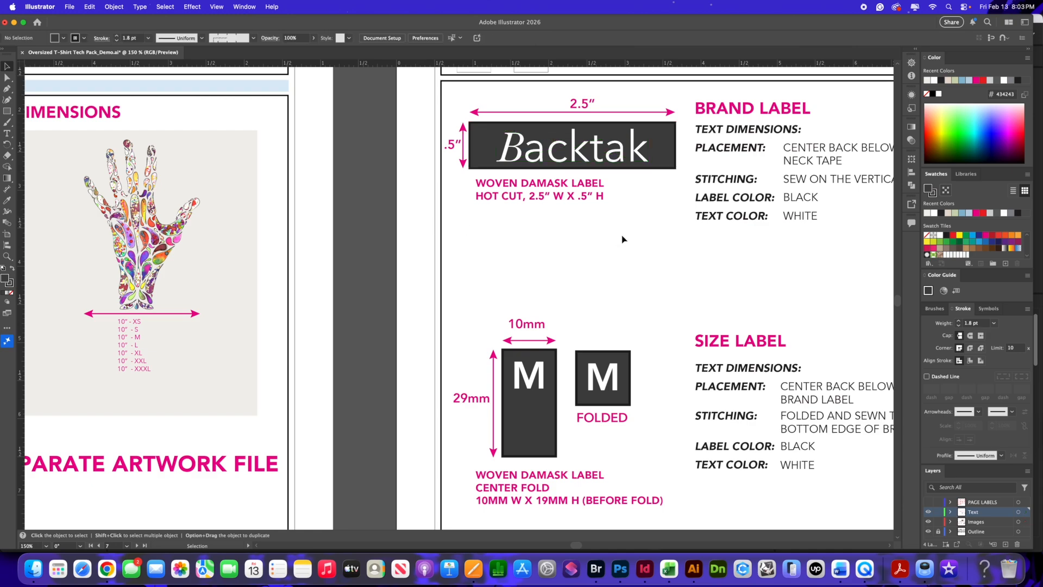
Review the brand and size label specifications and the neighbouring care label, hang tag and polybag pages.
key(super+minus)
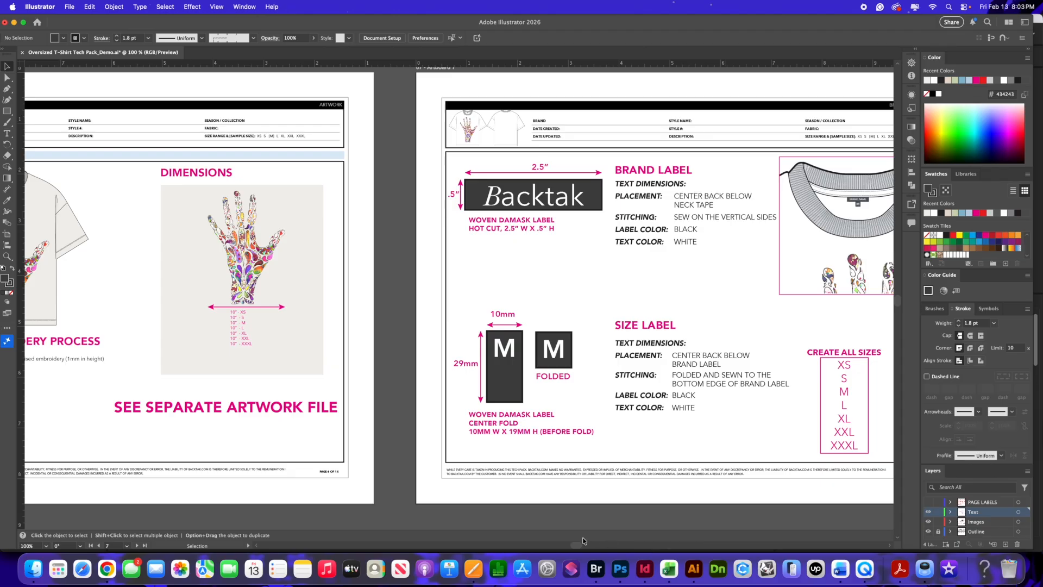
drag(577, 545, 580, 546)
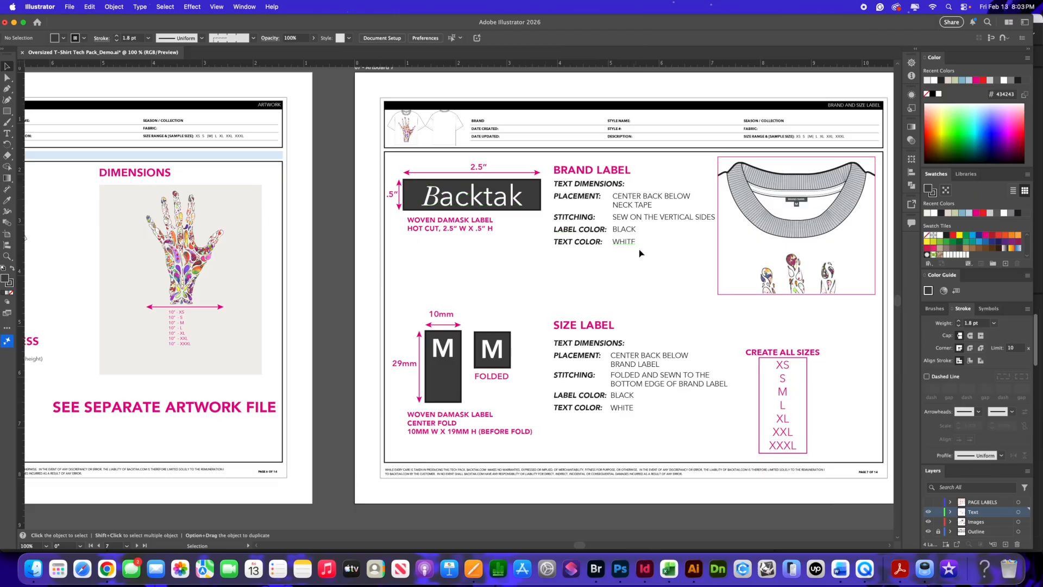
scroll(640, 253, down, 2)
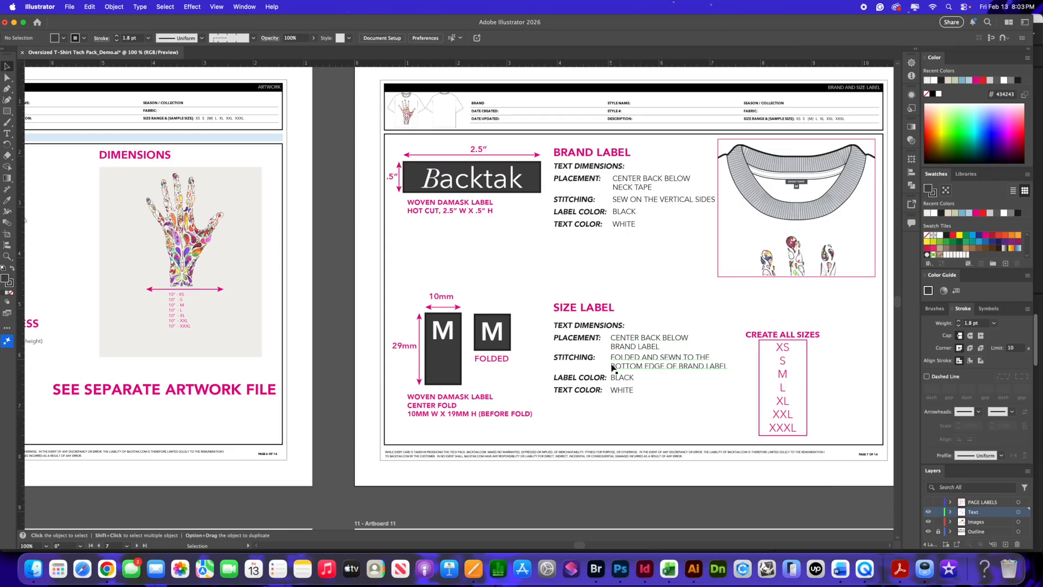
key(super+minus)
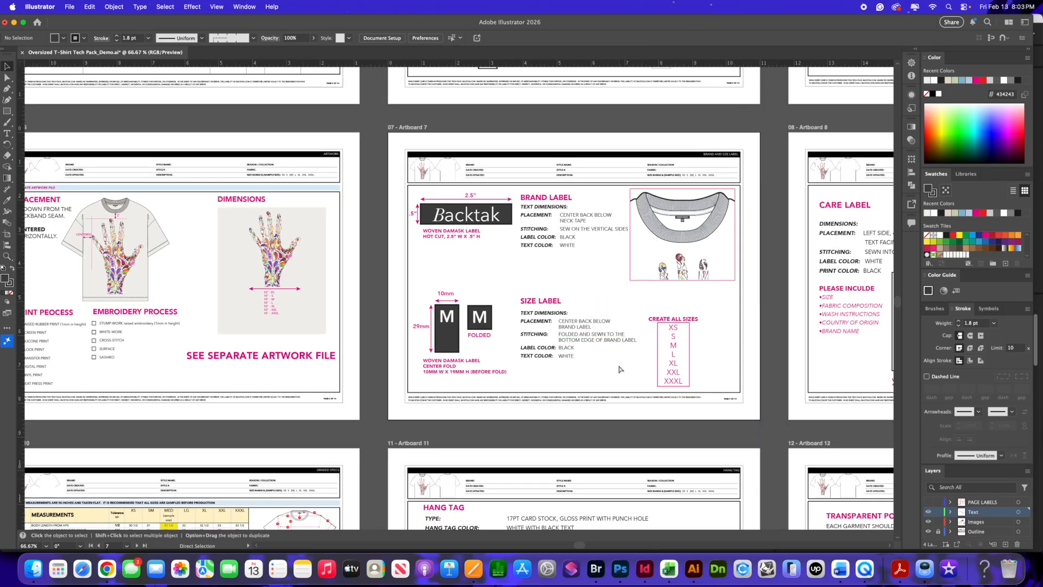
key(super+minus)
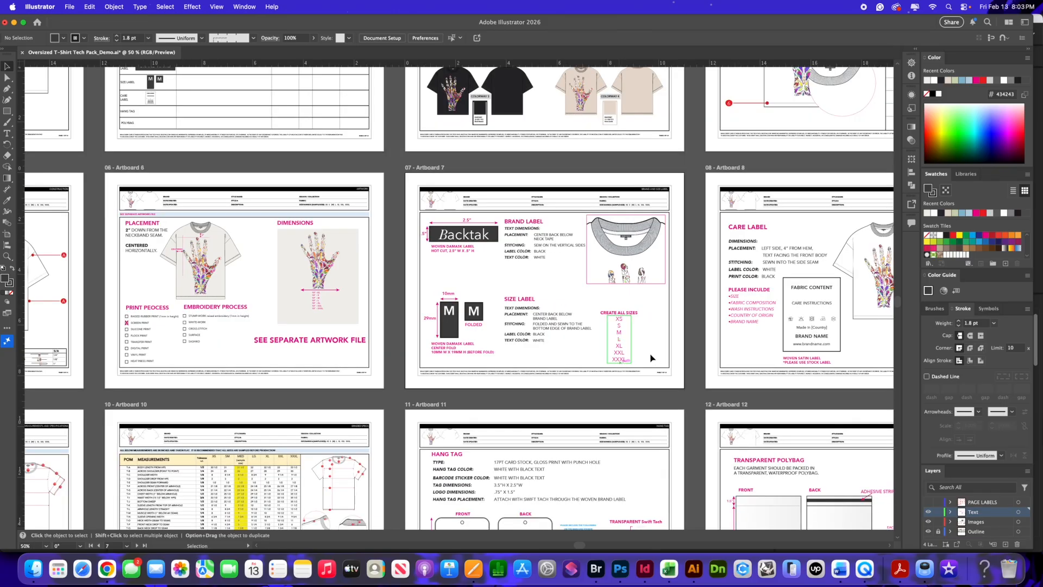
click(482, 237)
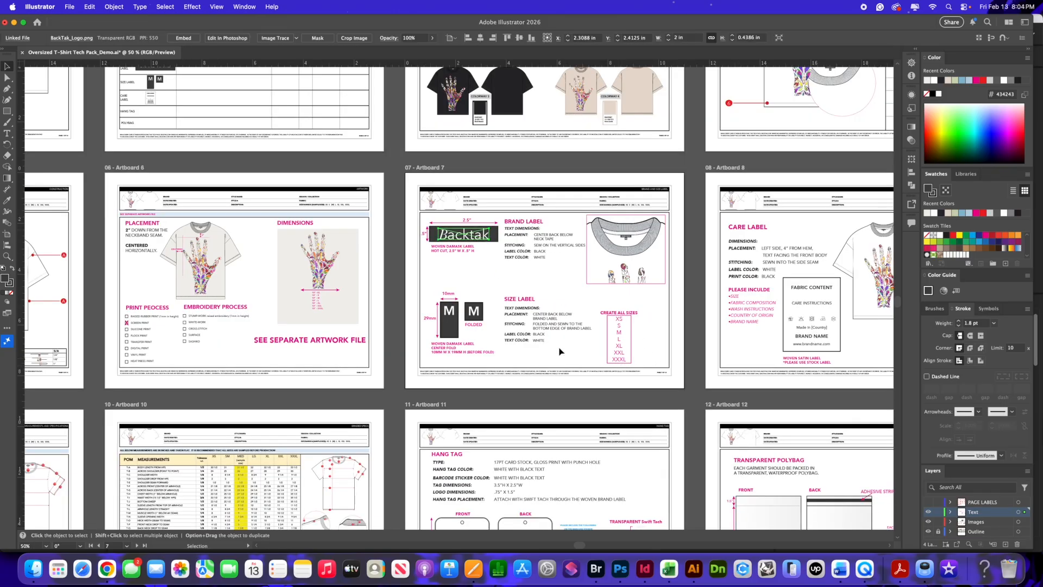
scroll(559, 350, down, 3)
scroll(559, 350, down, 2)
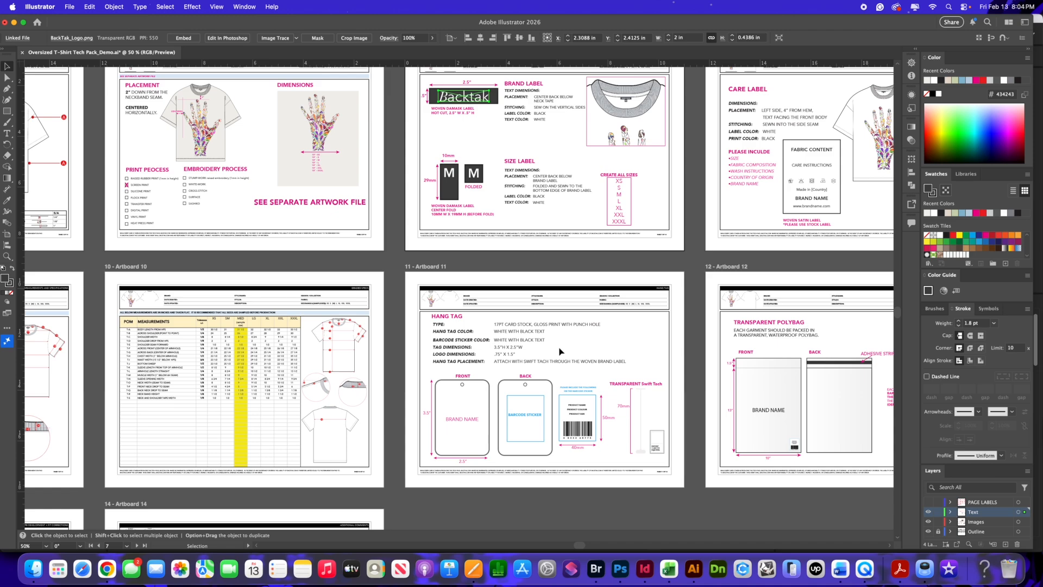
click(753, 496)
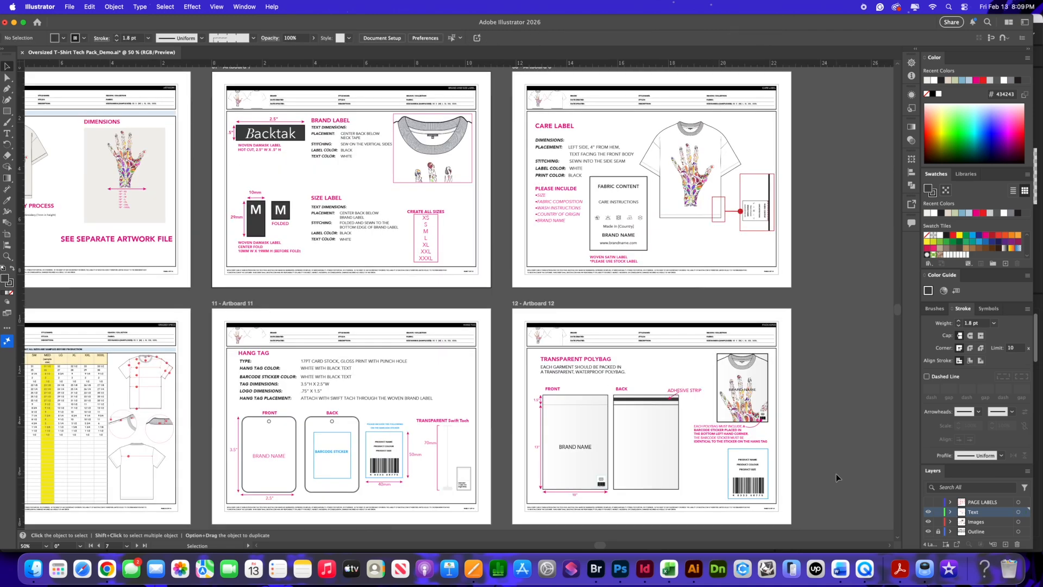
Place BackTak_Logo_blk.png as a linked image on the empty canvas beside the transparent polybag page.
click(72, 8)
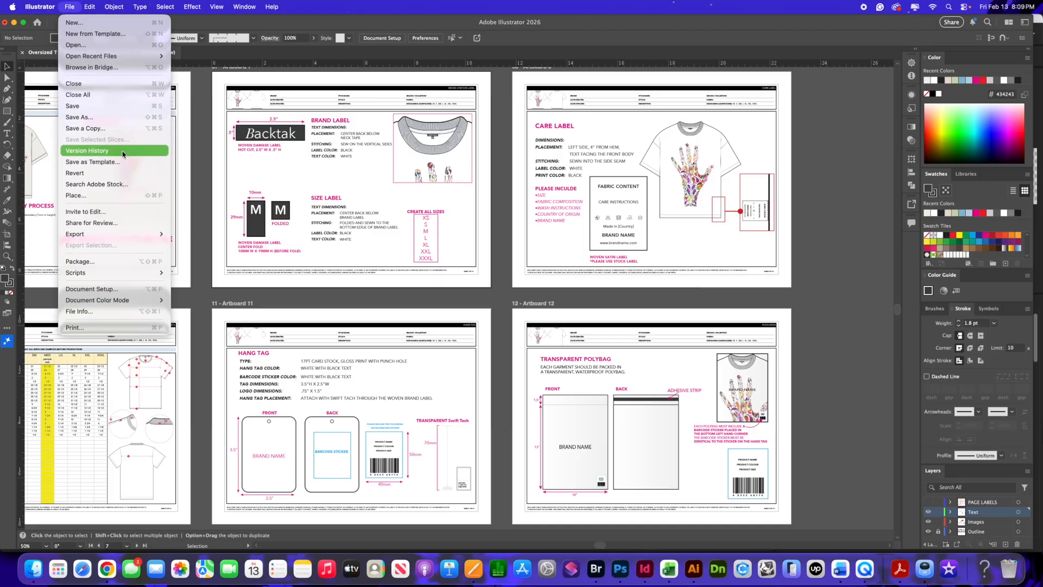
click(117, 195)
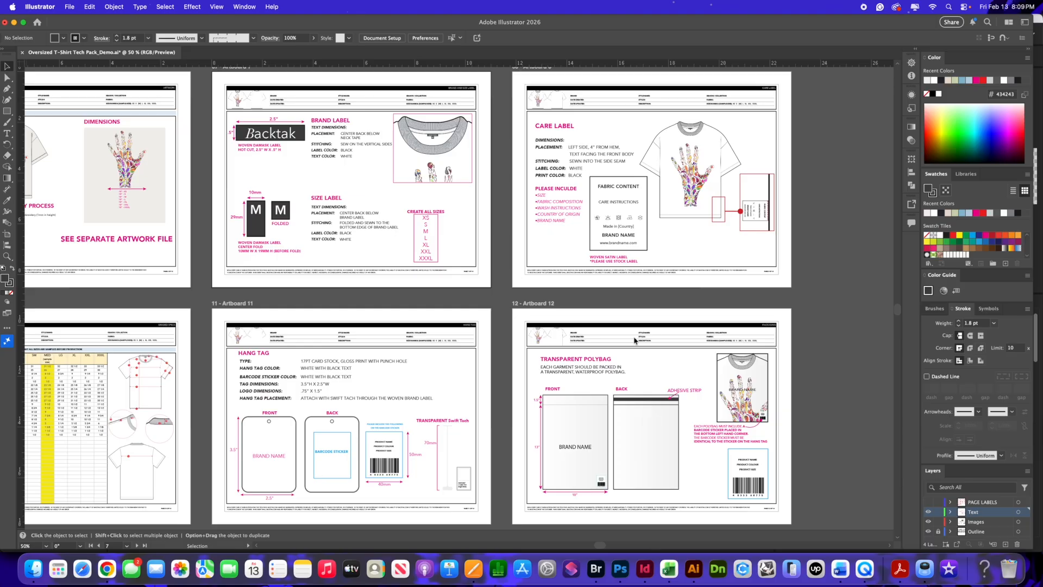
click(533, 158)
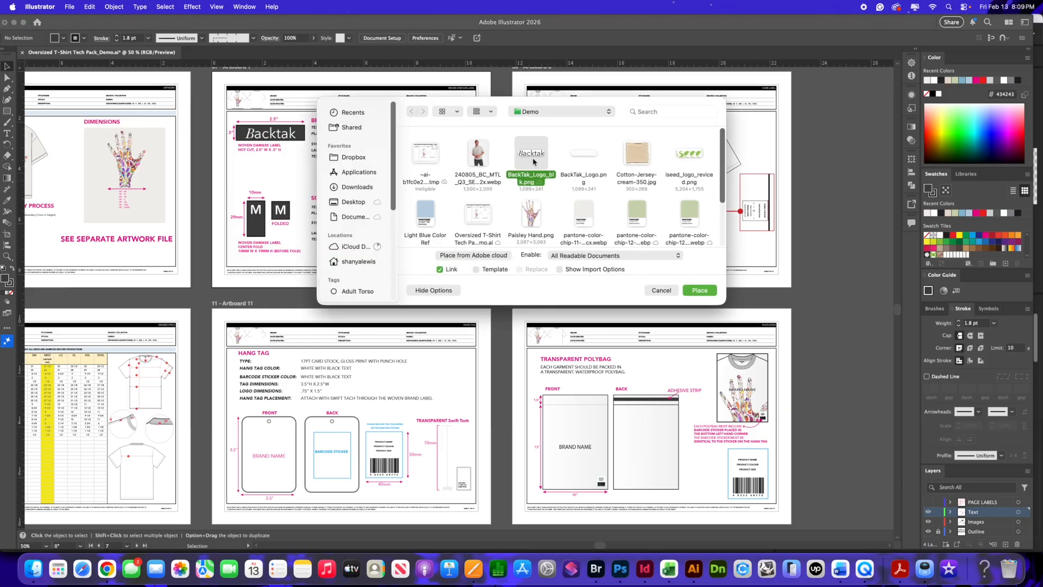
click(699, 290)
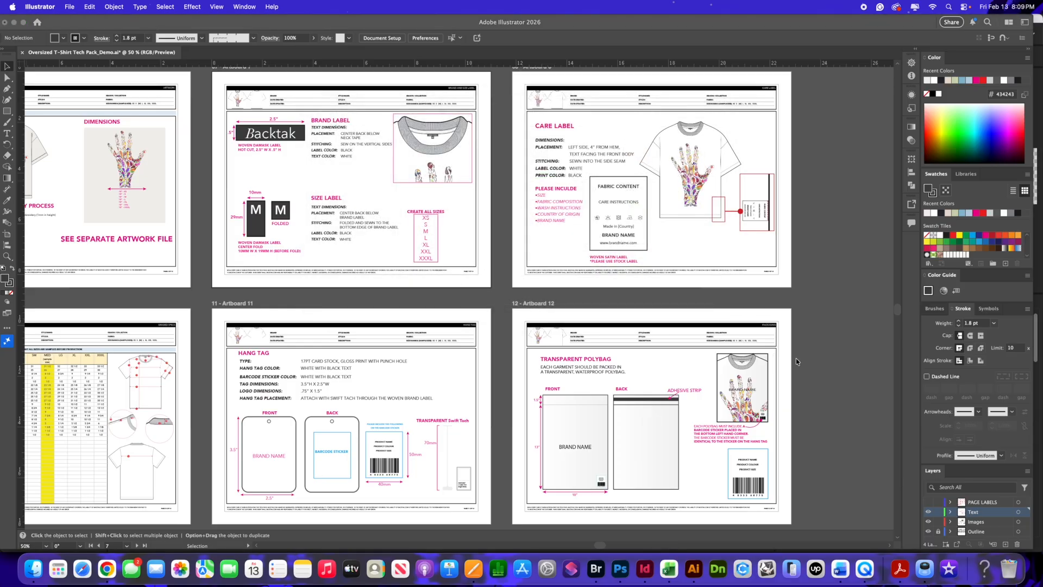
click(808, 345)
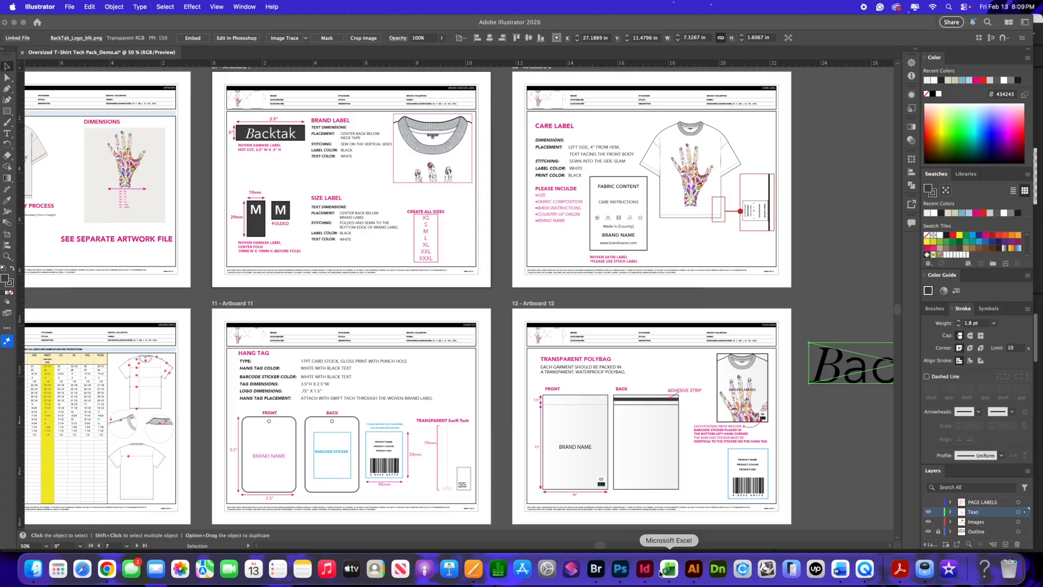
drag(596, 545, 610, 545)
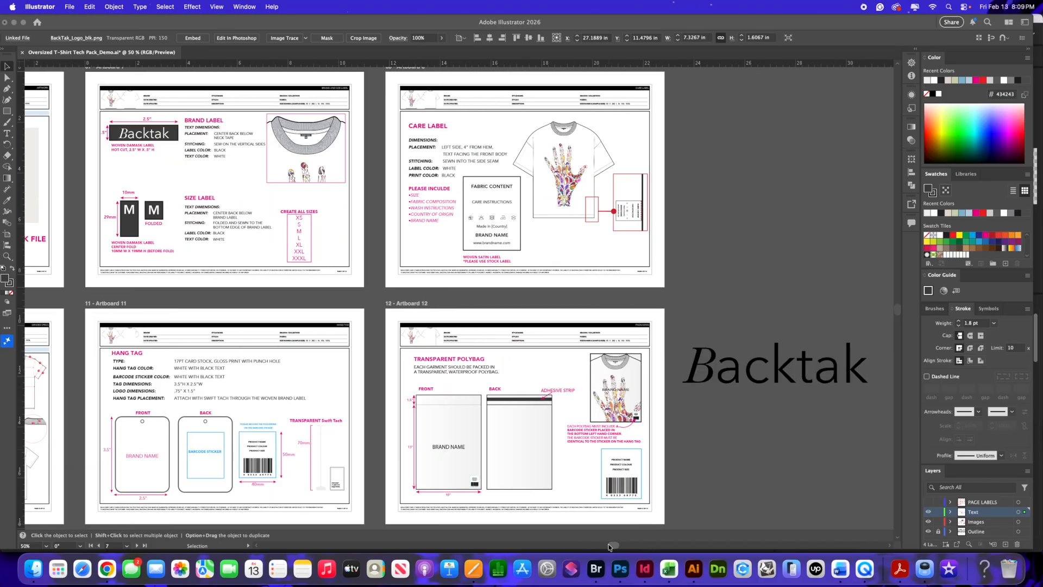
drag(755, 369, 738, 369)
click(744, 432)
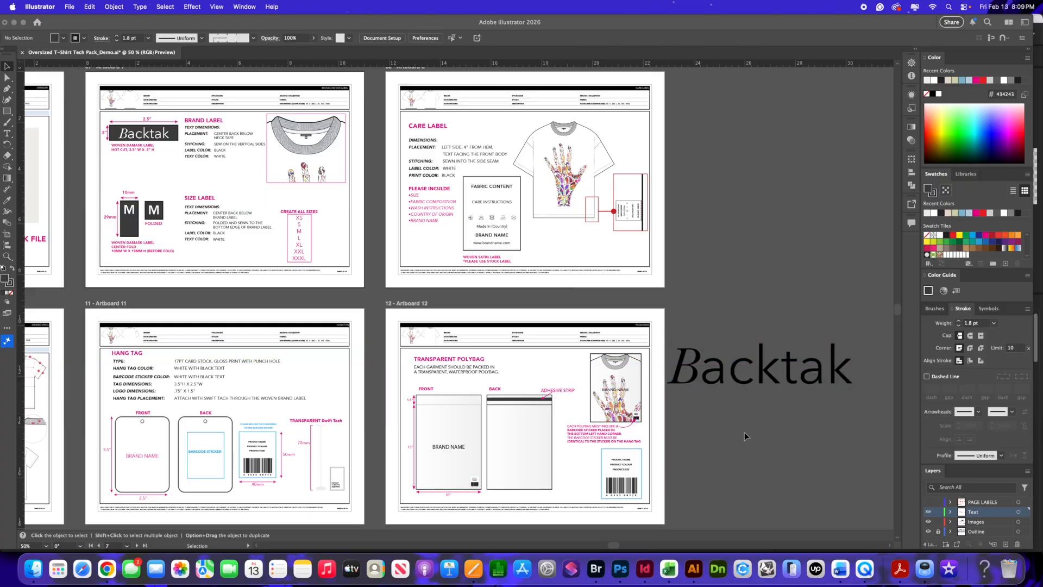
Scale the placed black Backtak logo proportionally to a width of 1.75 in.
click(448, 446)
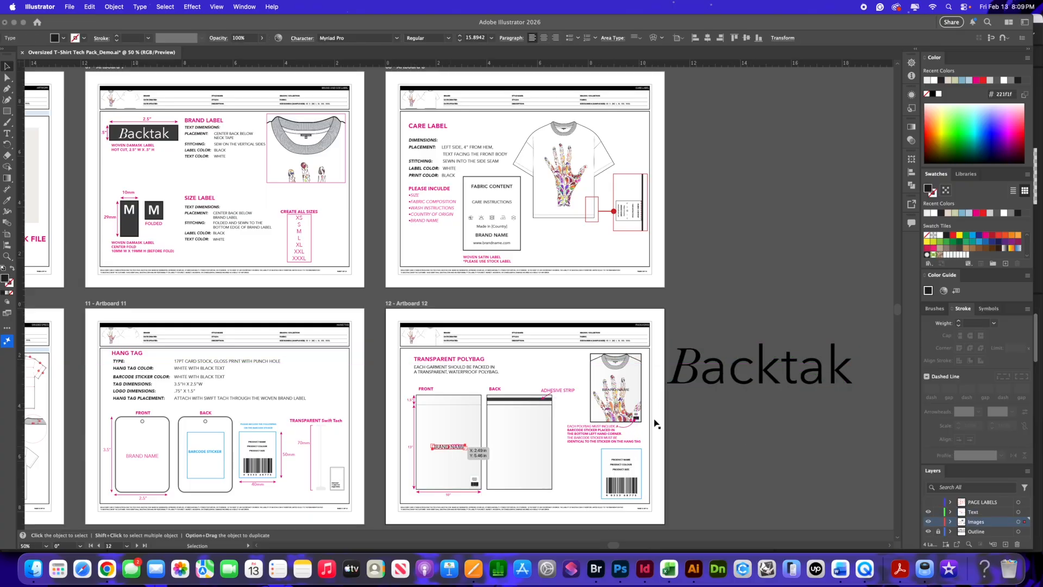
click(783, 380)
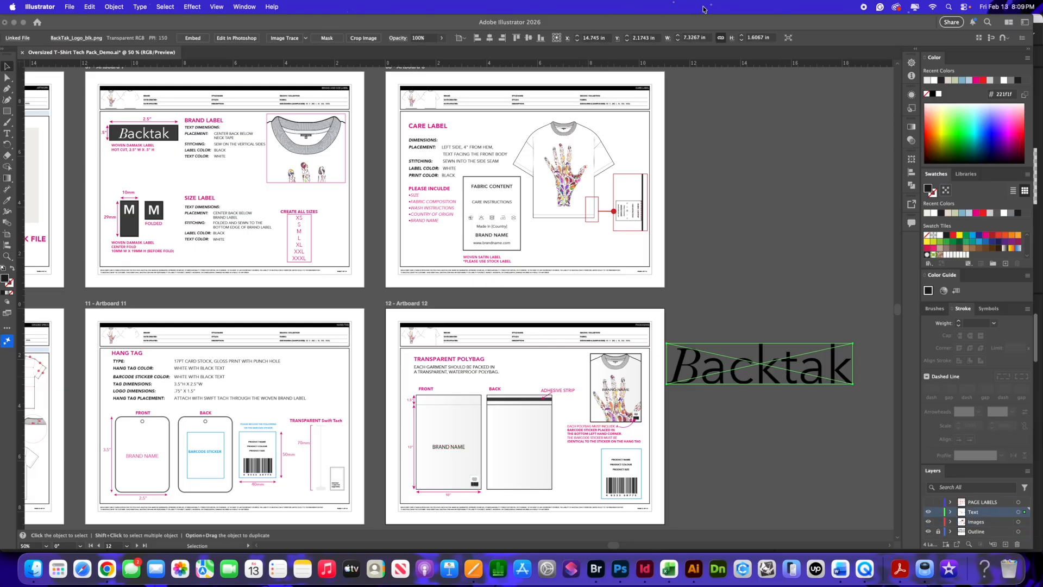
click(708, 39)
text(1.75)
key(Return)
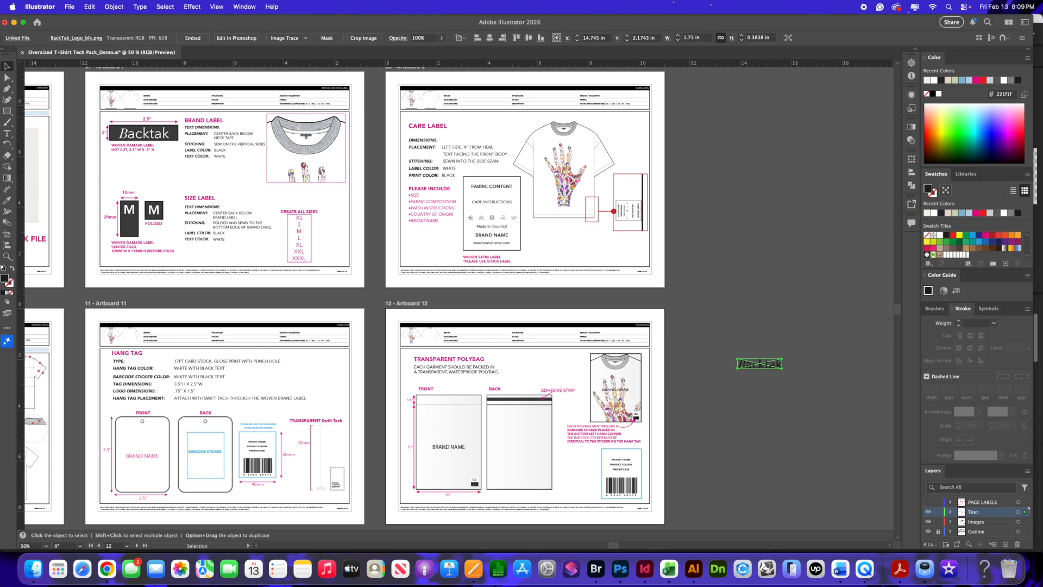
Replace the BRAND NAME text on the polybag front with the Backtak logo, undoing the accidental move of the logo.
drag(771, 369, 460, 445)
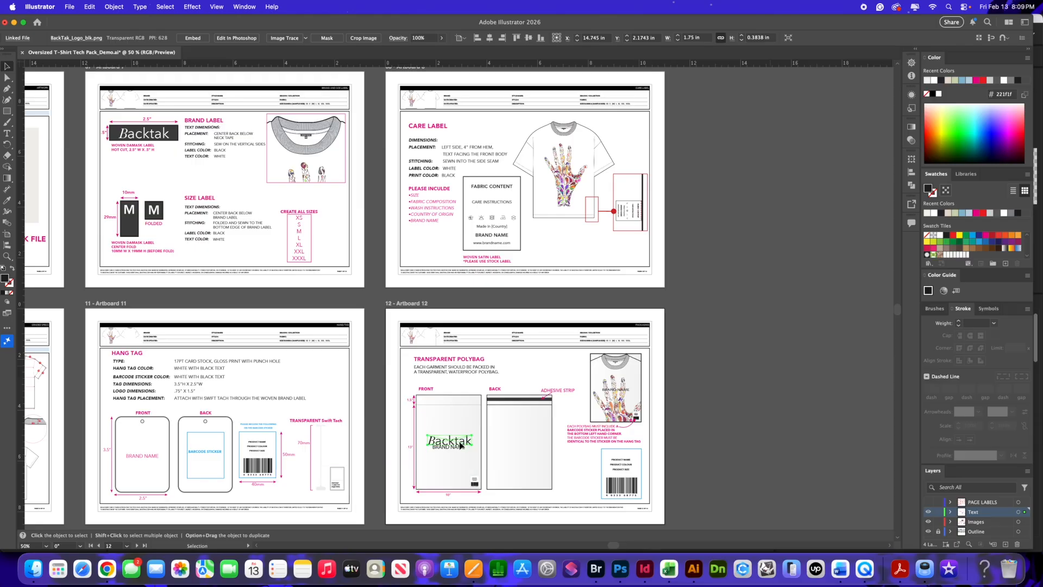
key(super+equal)
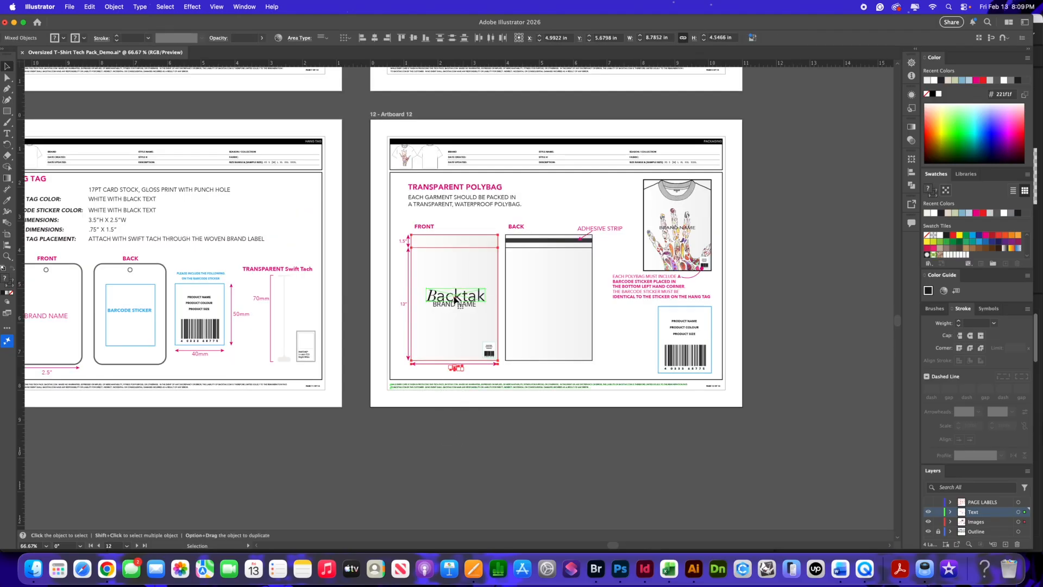
drag(454, 304, 762, 246)
key(Delete)
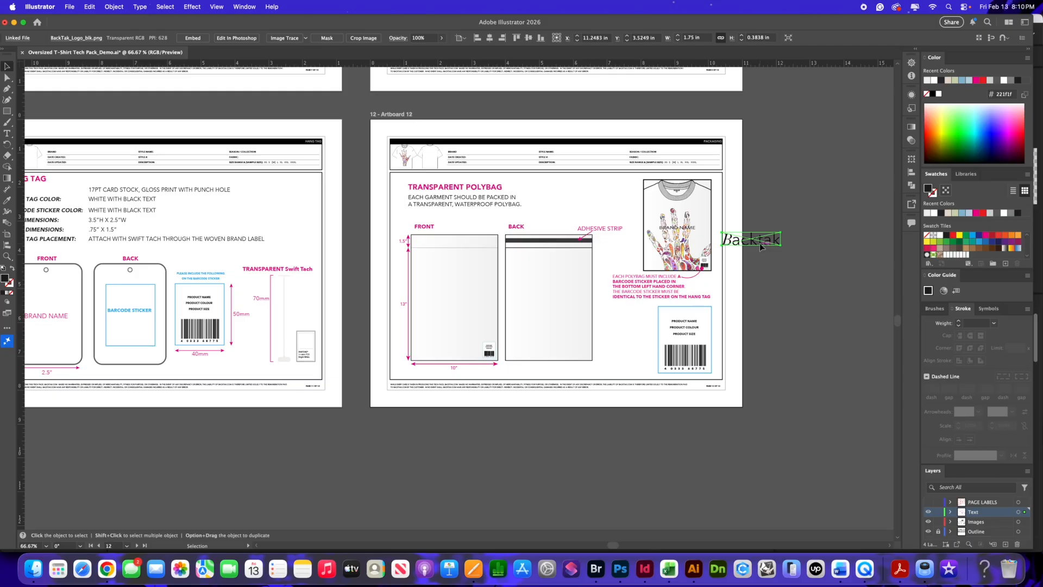
key(super+z)
Duplicate the polybag front's Backtak logo onto the empty canvas beside the page and set the copy's width to 1 in.
drag(456, 302, 787, 217)
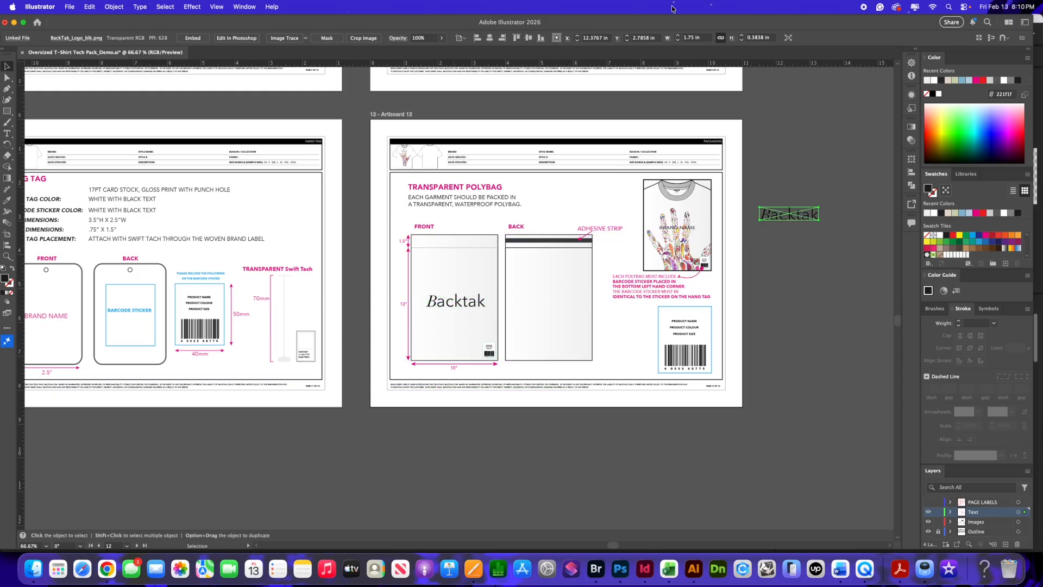
click(704, 38)
text(1)
click(817, 267)
Replace the BRAND NAME text on the packed T-shirt illustration with the small Backtak logo, placed across the fingers of the hand print.
drag(800, 217, 697, 234)
click(691, 234)
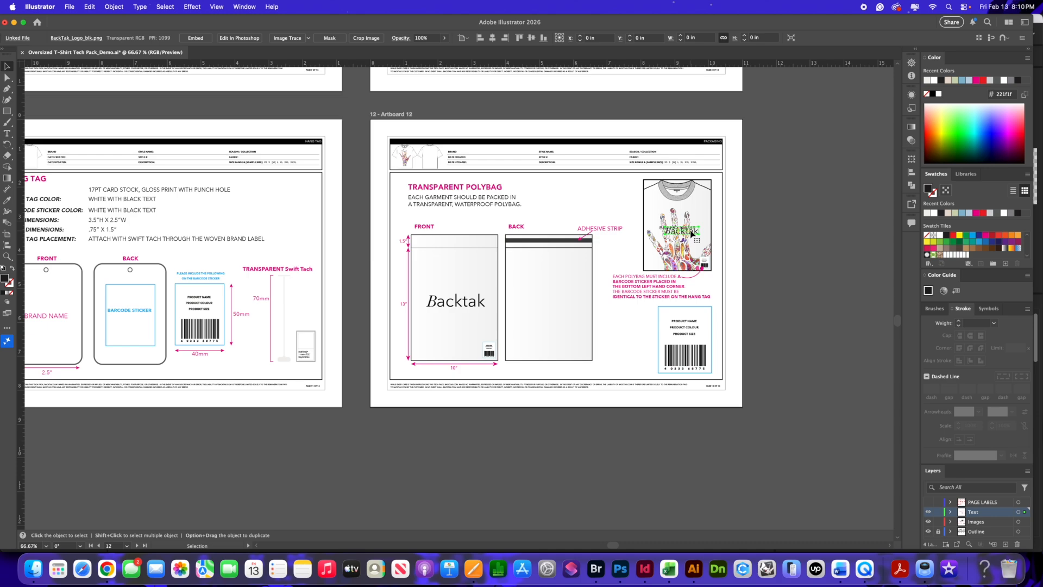
key(super+equal)
key(super+equal)
key(super+equal)
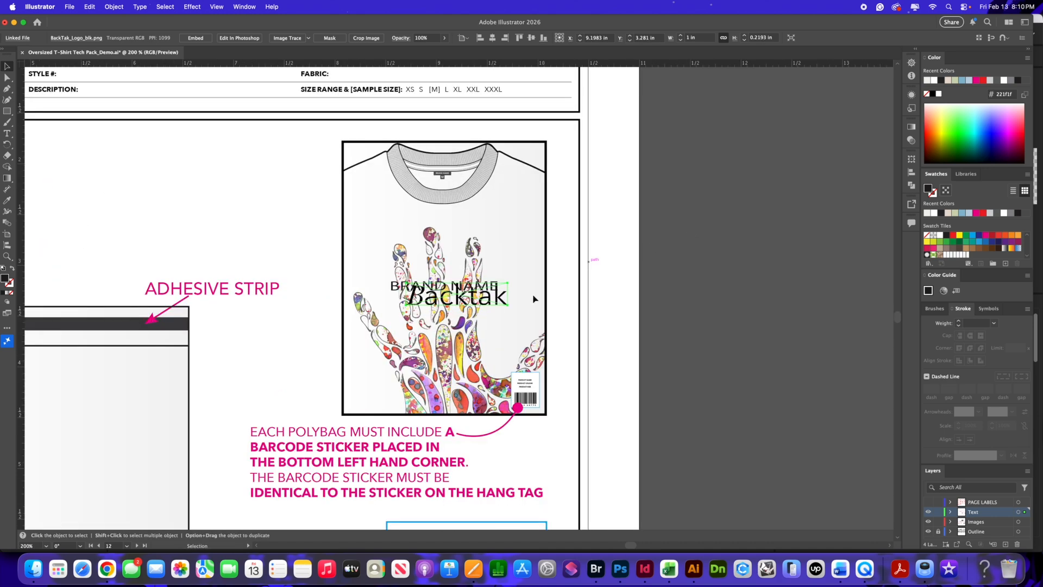
drag(486, 299, 472, 270)
click(487, 289)
key(BackSpace)
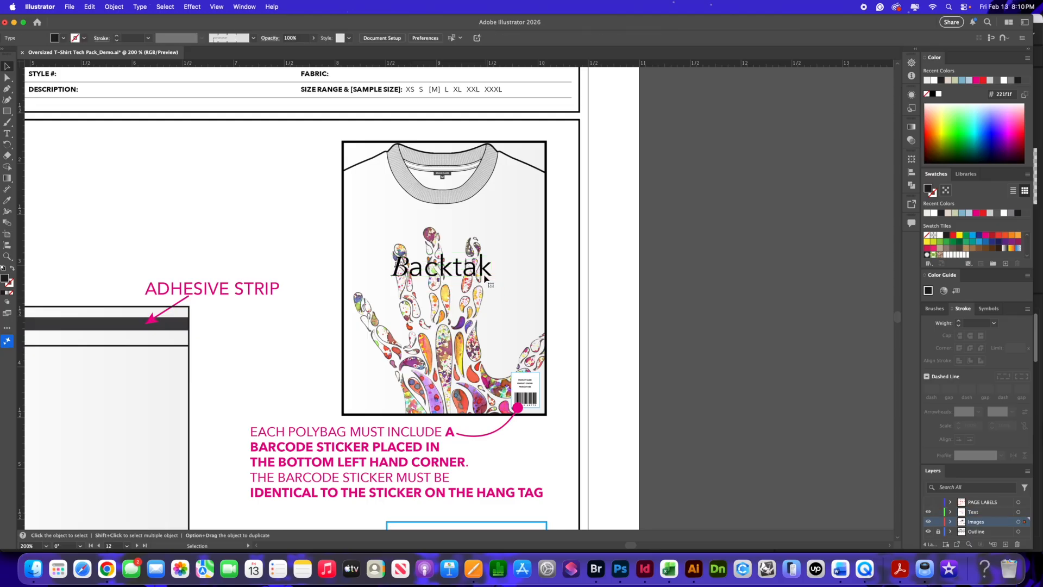
drag(484, 270, 484, 296)
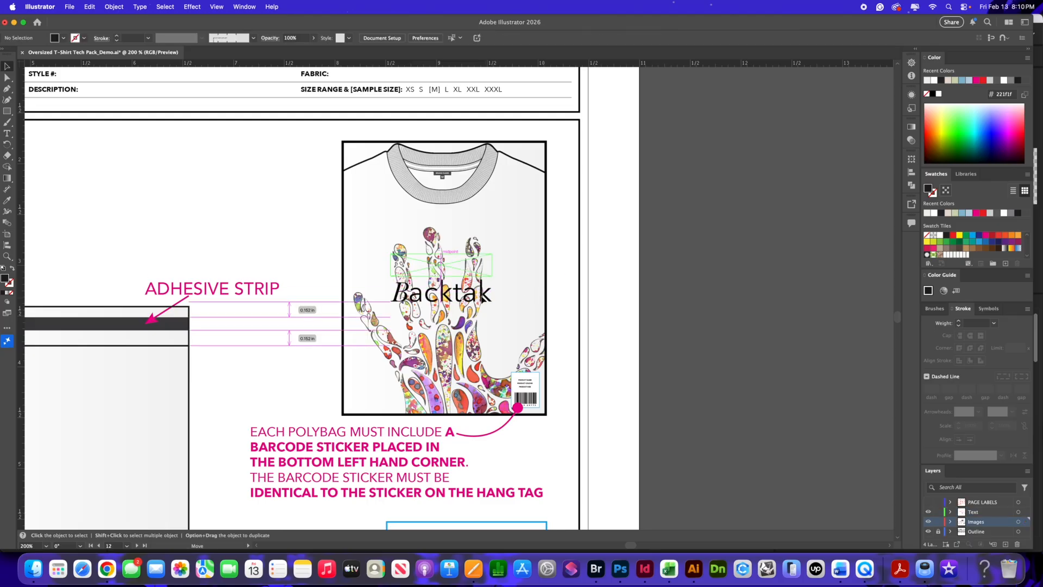
click(698, 303)
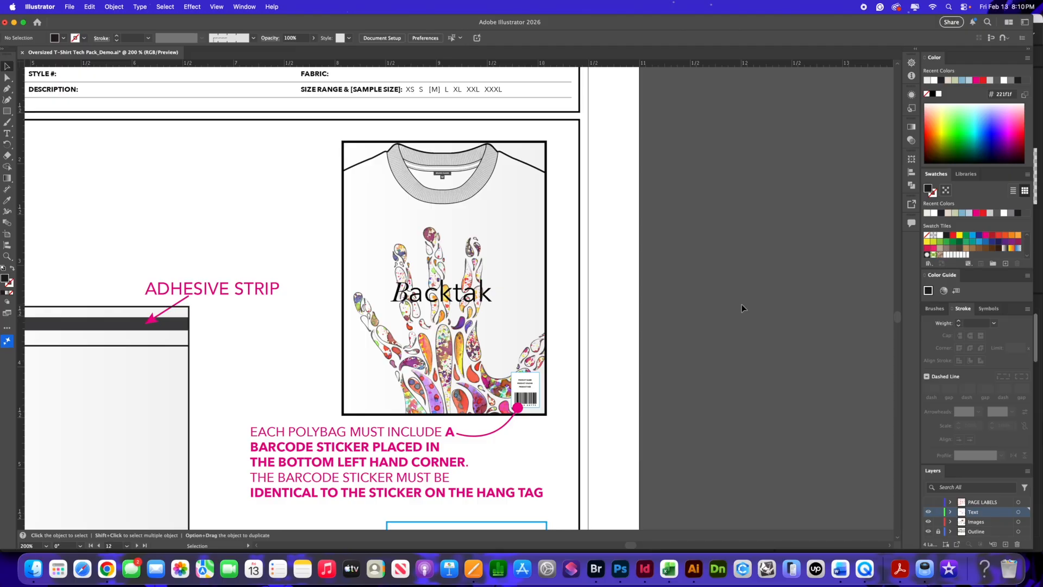
Duplicate the polybag front's Backtak logo onto the front of the hang tag, just below its BRAND NAME text.
key(super+minus)
key(super+minus)
key(super+minus)
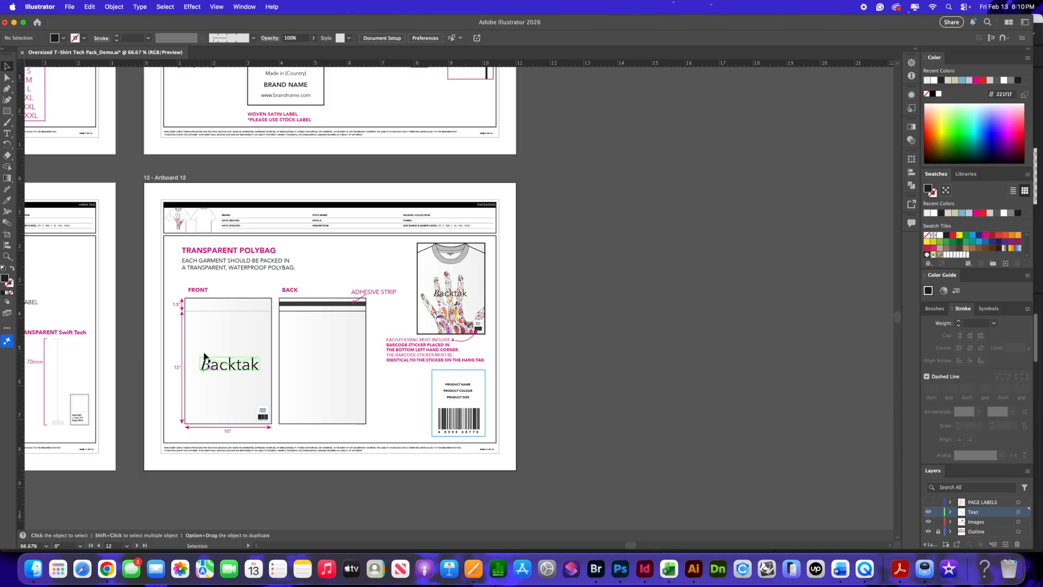
drag(629, 545, 598, 546)
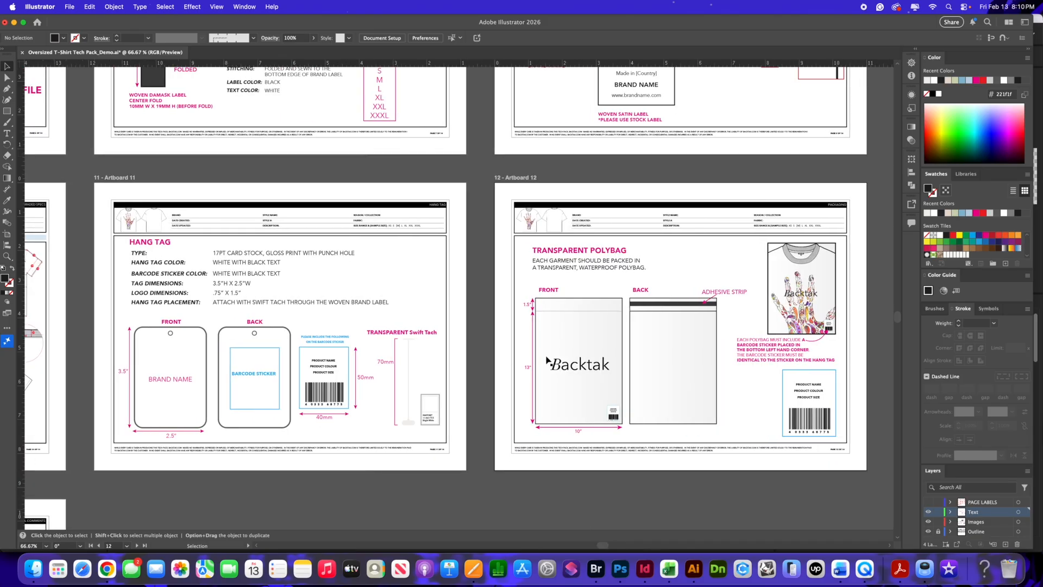
click(572, 371)
drag(572, 371, 168, 398)
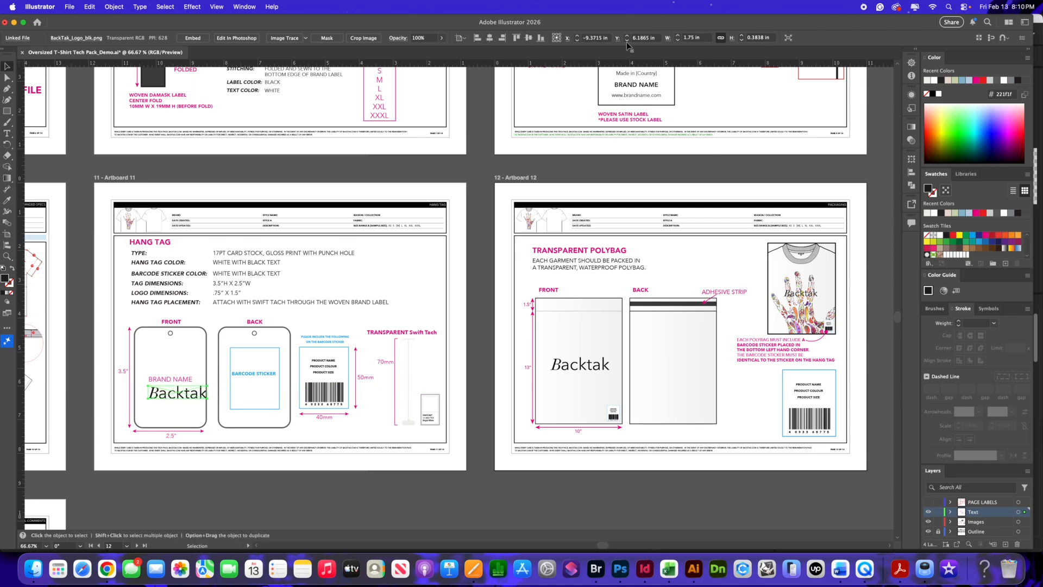
Scale the hang tag's Backtak logo proportionally to a width of 1.25 in.
click(696, 39)
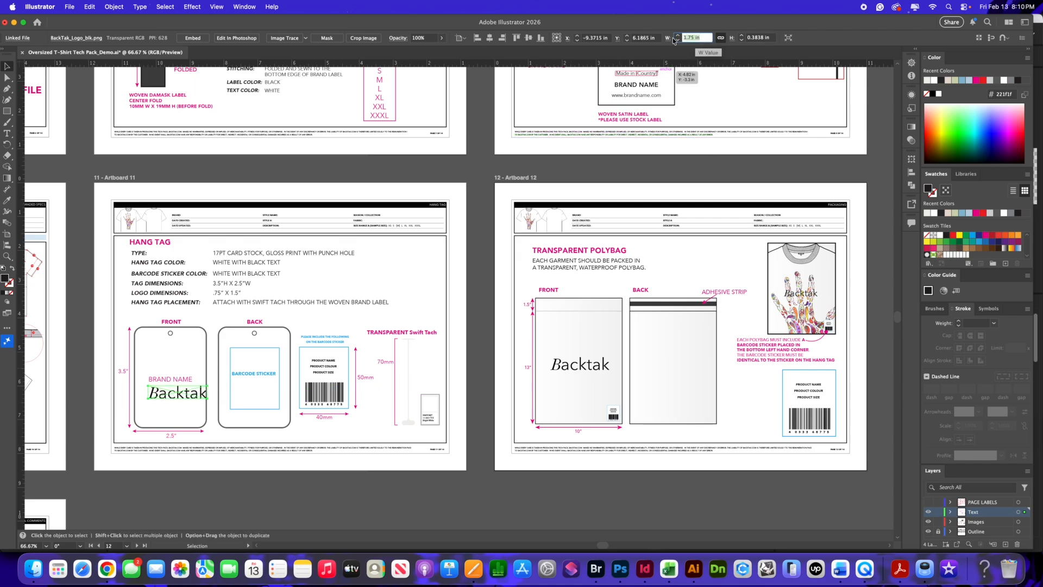
text(1)
key(Return)
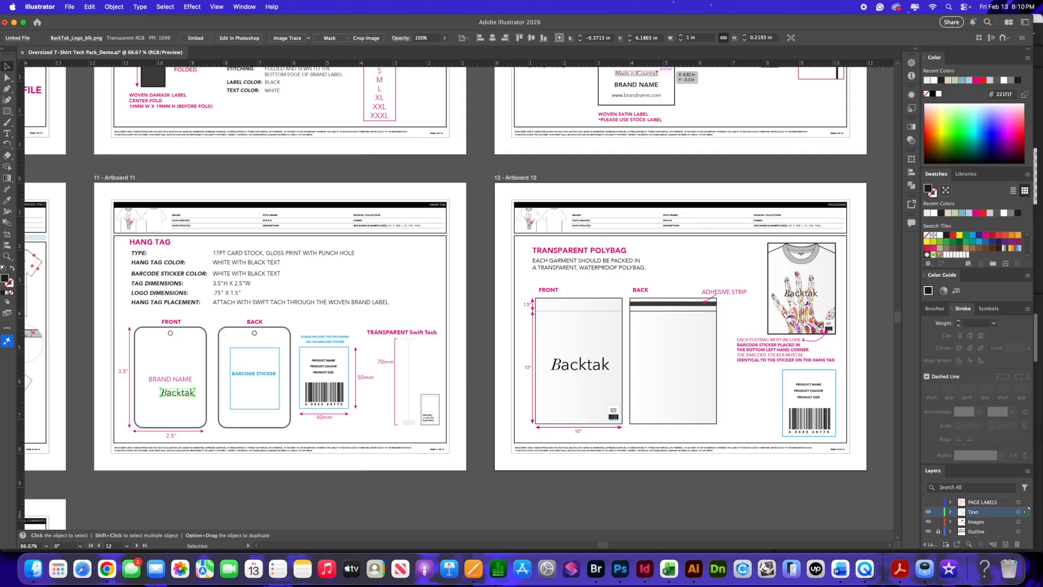
click(689, 38)
text(1.25)
key(Return)
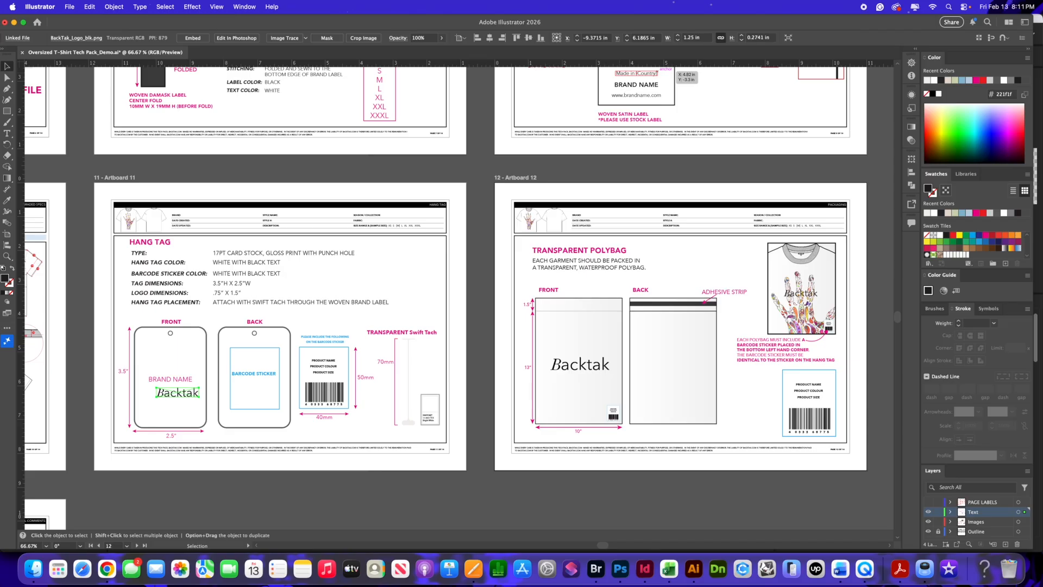
Move the Backtak logo to the middle of the hang tag front and delete the BRAND NAME text there.
mouse_move(188, 392)
mouse_down()
mouse_move(166, 383)
mouse_move(175, 371)
mouse_move(183, 382)
mouse_up()
click(179, 379)
key(Delete)
click(250, 504)
key(super+minus)
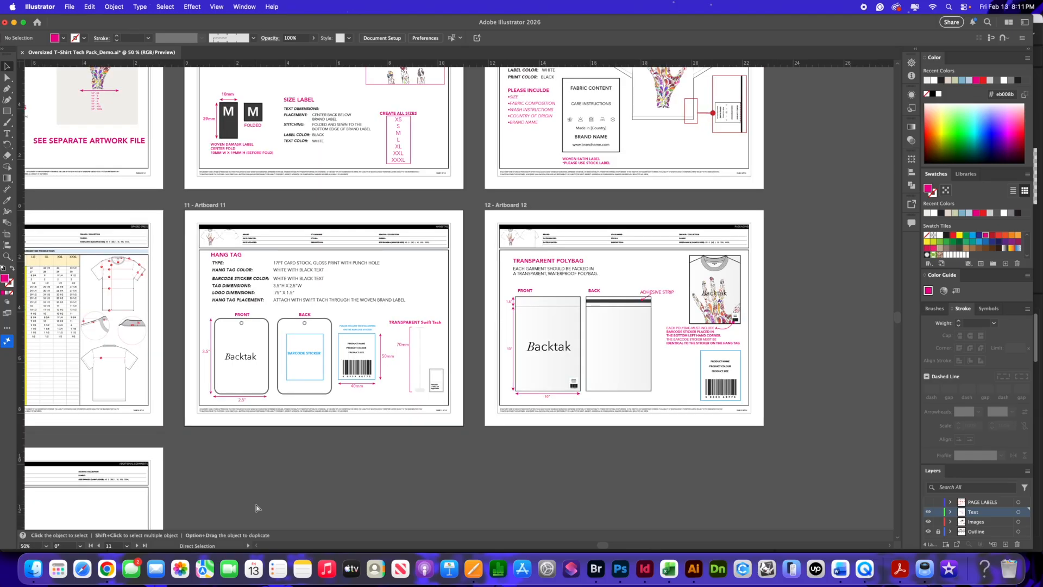
Review the tech pack pages from the hang tag back to the bill of materials and the cover page.
key(super+minus)
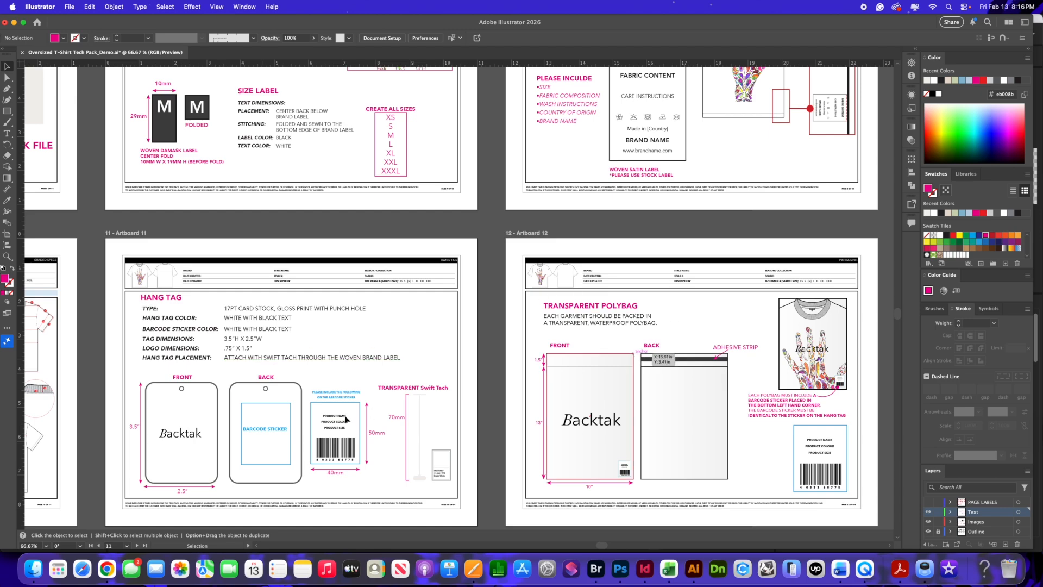
key(a)
key(super+minus)
key(super+minus)
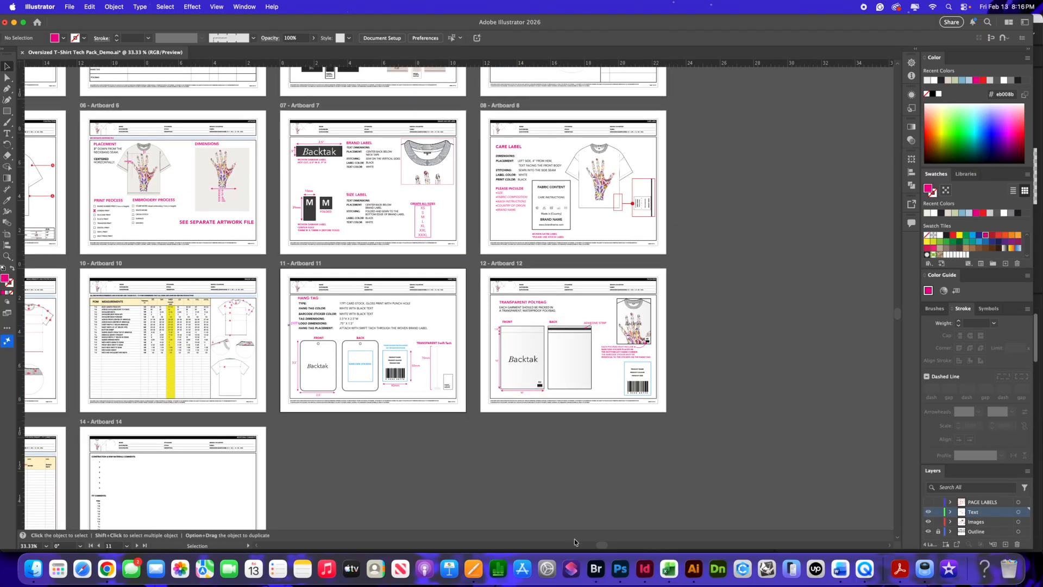
drag(602, 546, 560, 545)
scroll(377, 402, up, 5)
scroll(378, 404, up, 2)
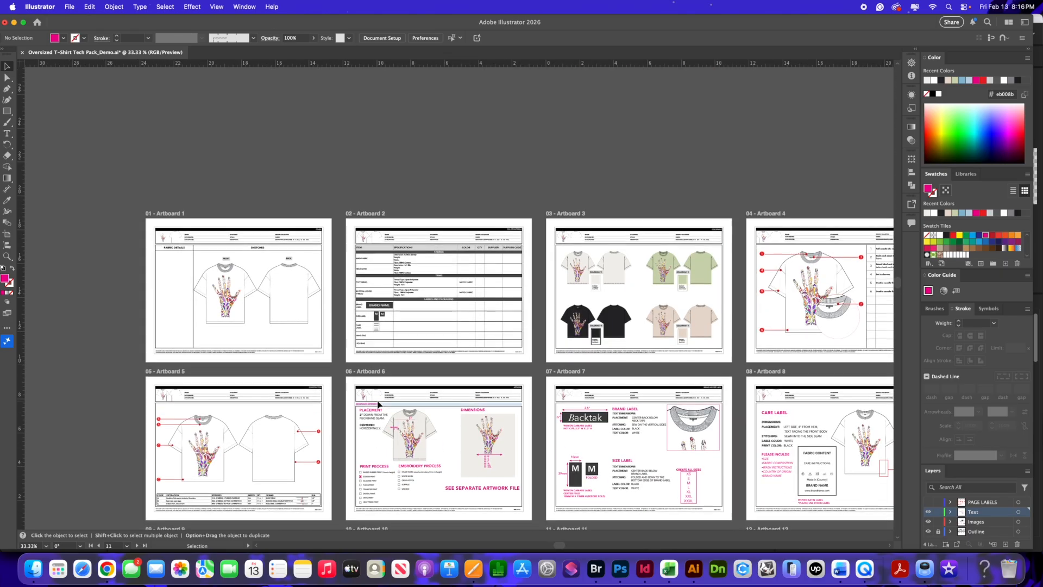
key(super+equal)
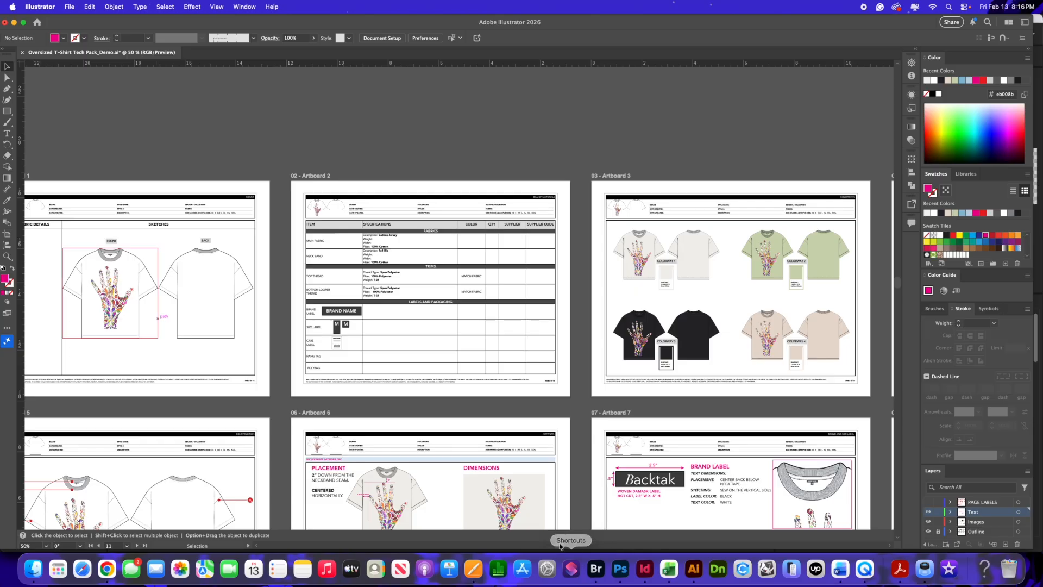
drag(556, 546, 547, 547)
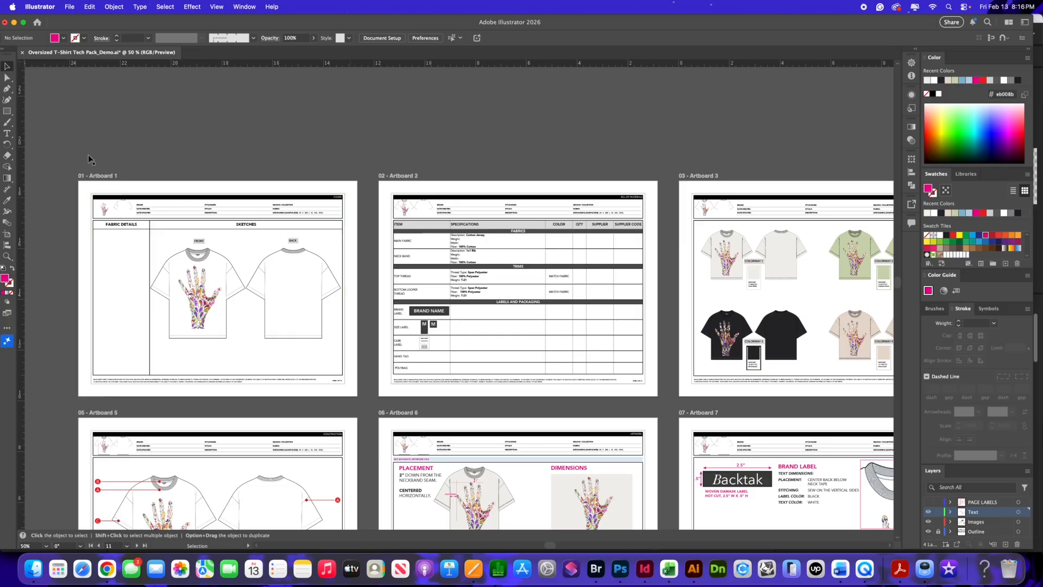
key(super+equal)
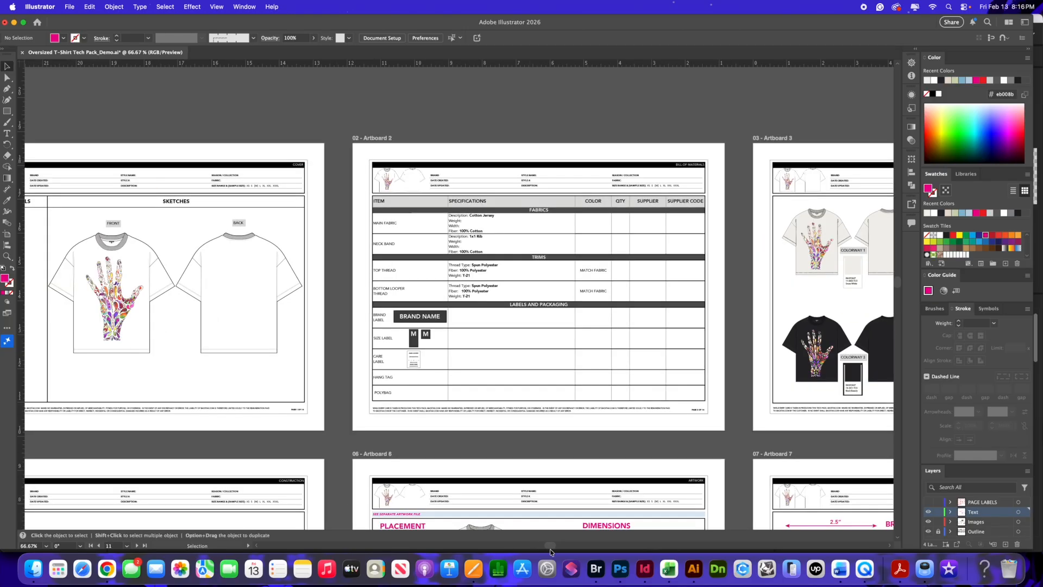
drag(550, 545, 529, 547)
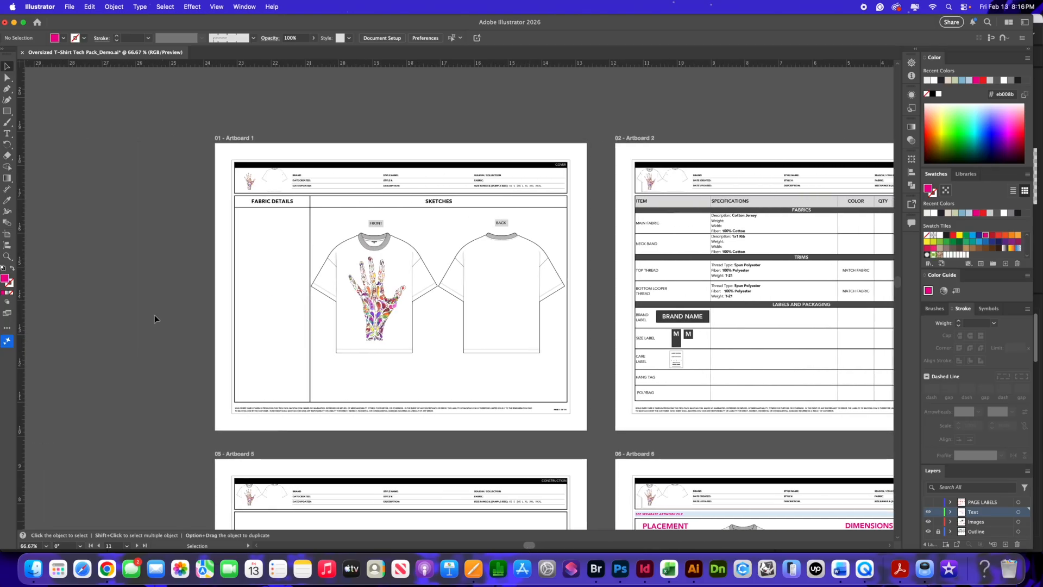
key(super+equal)
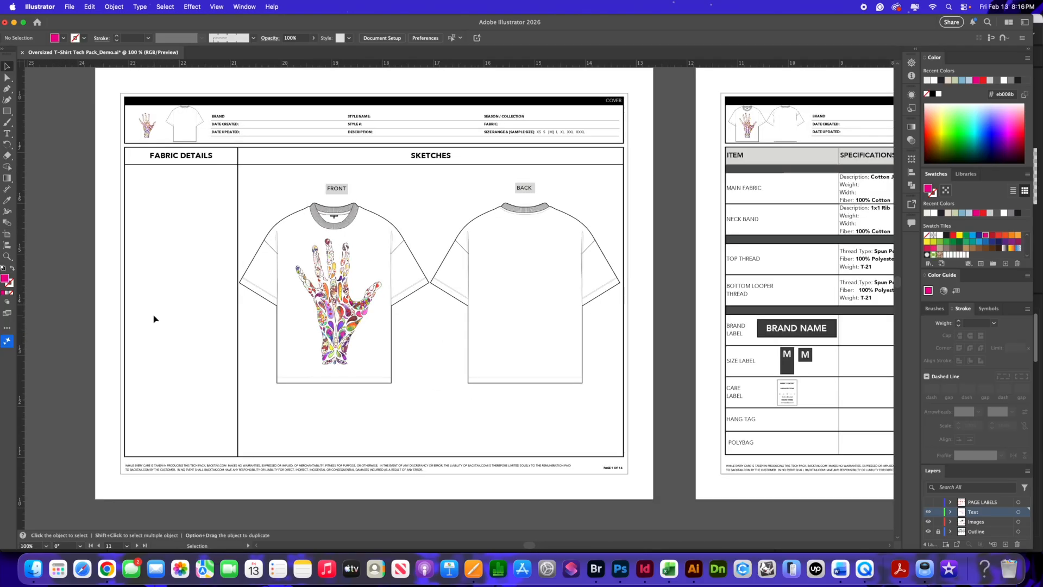
scroll(133, 294, up, 3)
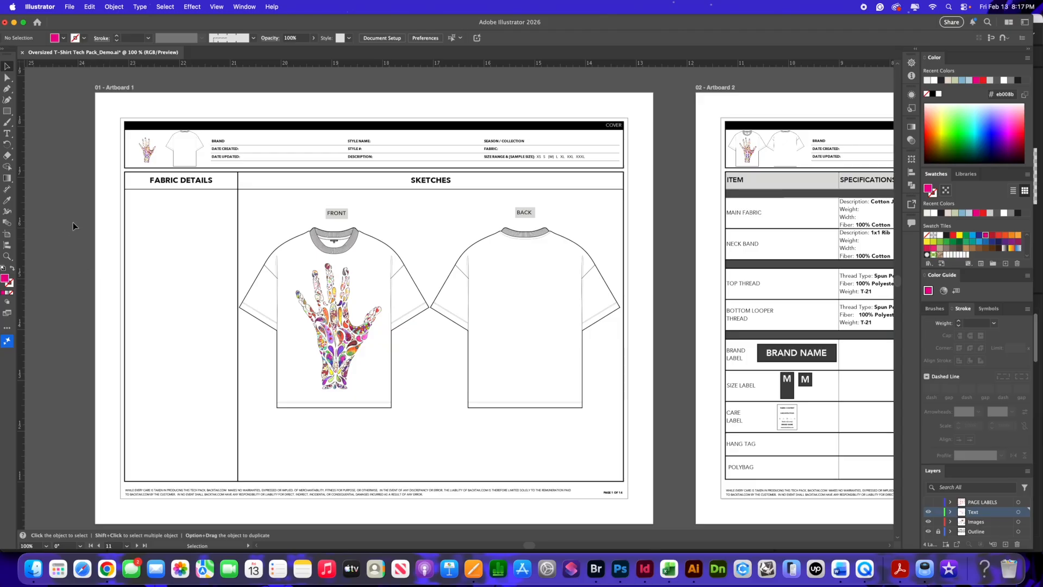
Place the image Cotton-Jersey-cream-350.jpg on the cover page over the FABRIC DETAILS column.
click(70, 8)
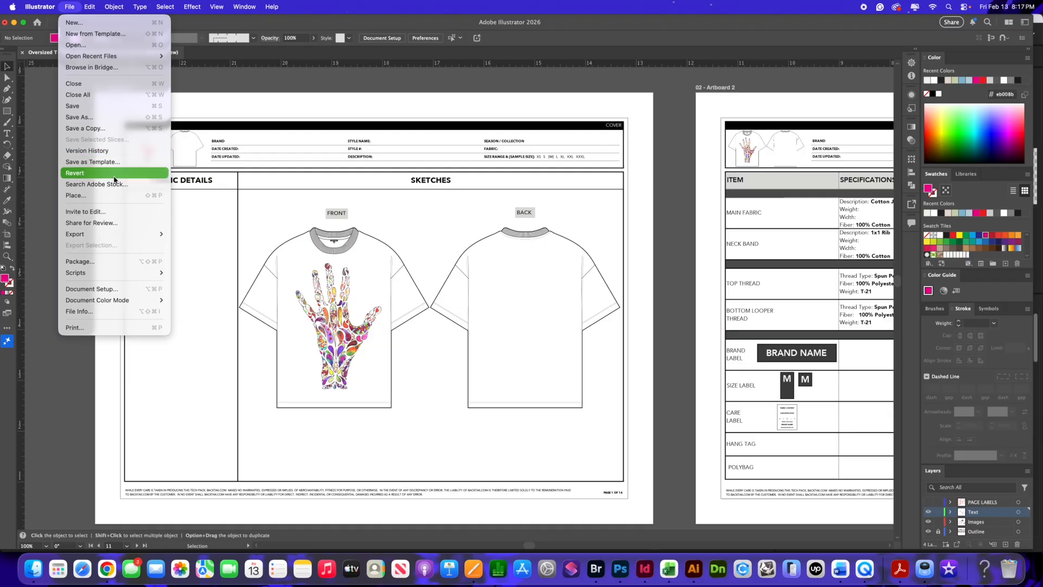
click(87, 195)
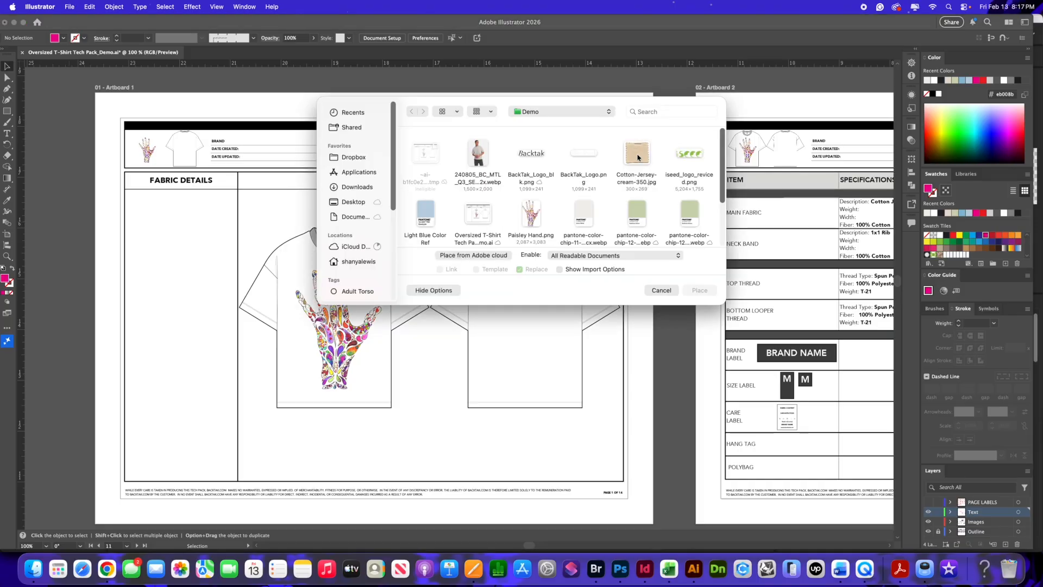
click(639, 159)
click(700, 291)
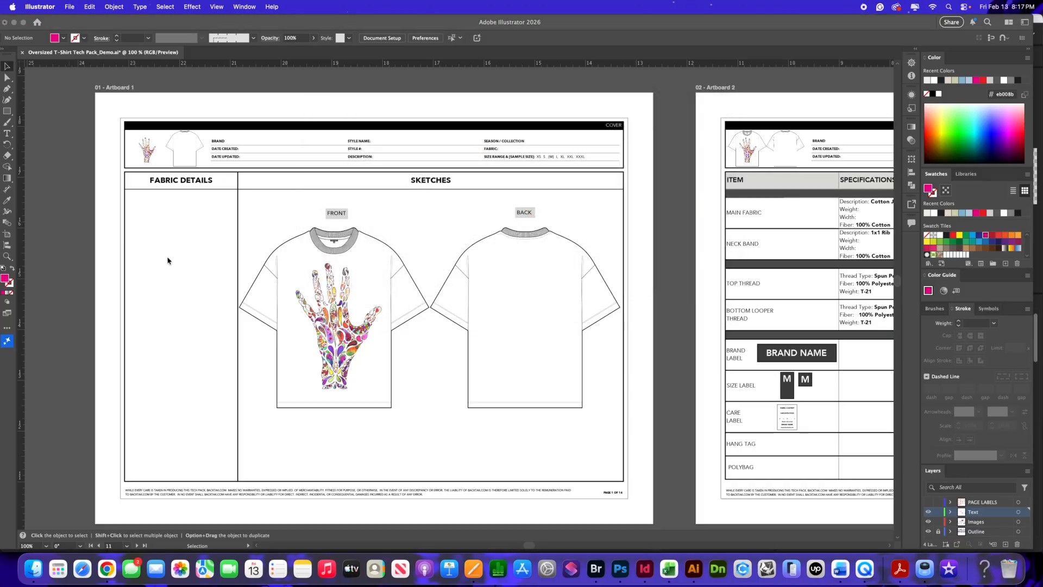
click(247, 326)
drag(246, 326, 204, 292)
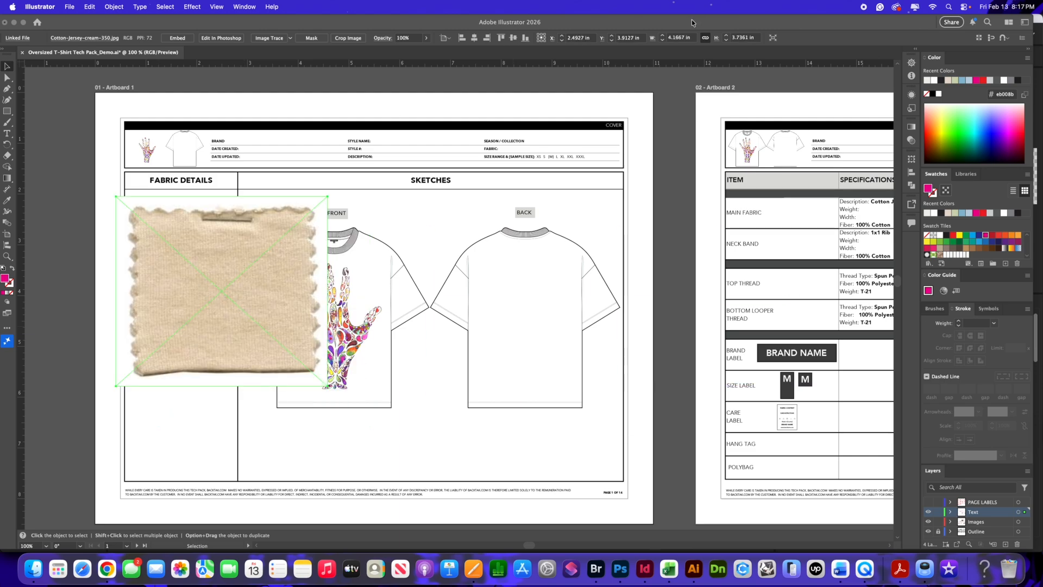
Scale the fabric swatch proportionally to a width of 2 in and move it directly below the FABRIC DETAILS heading.
click(689, 38)
text(2)
key(Return)
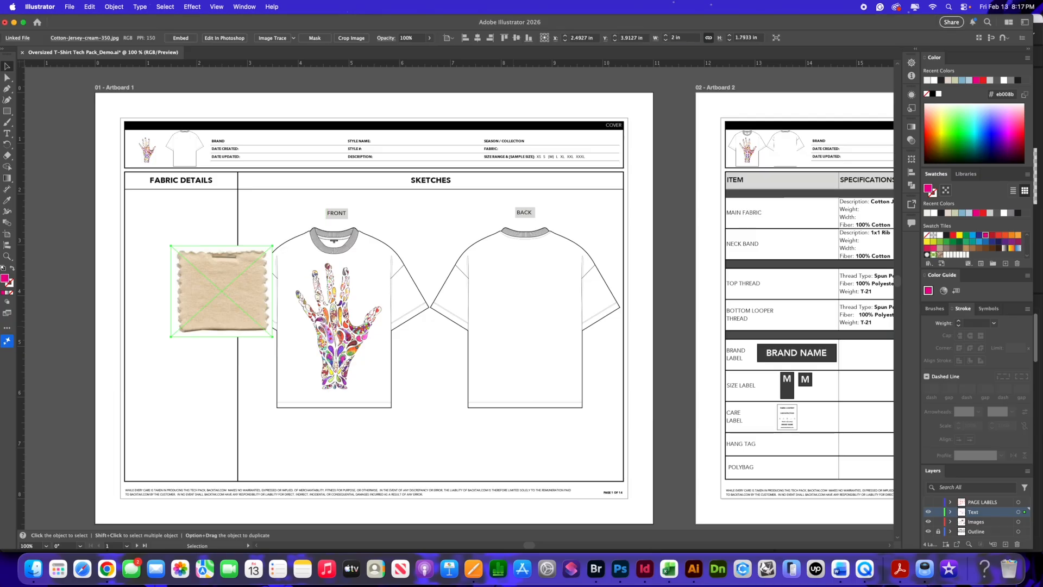
drag(179, 276, 154, 269)
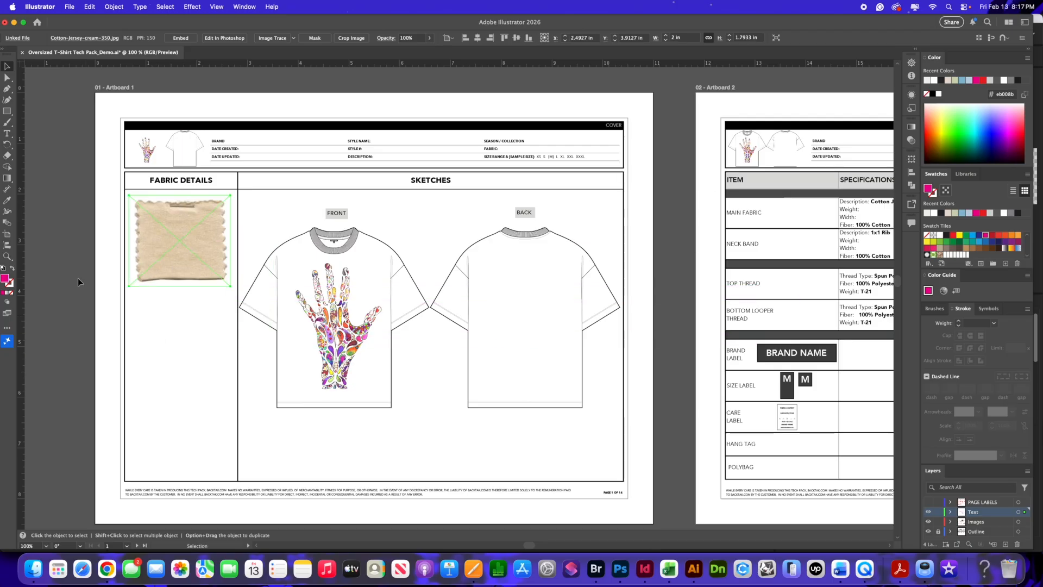
click(76, 278)
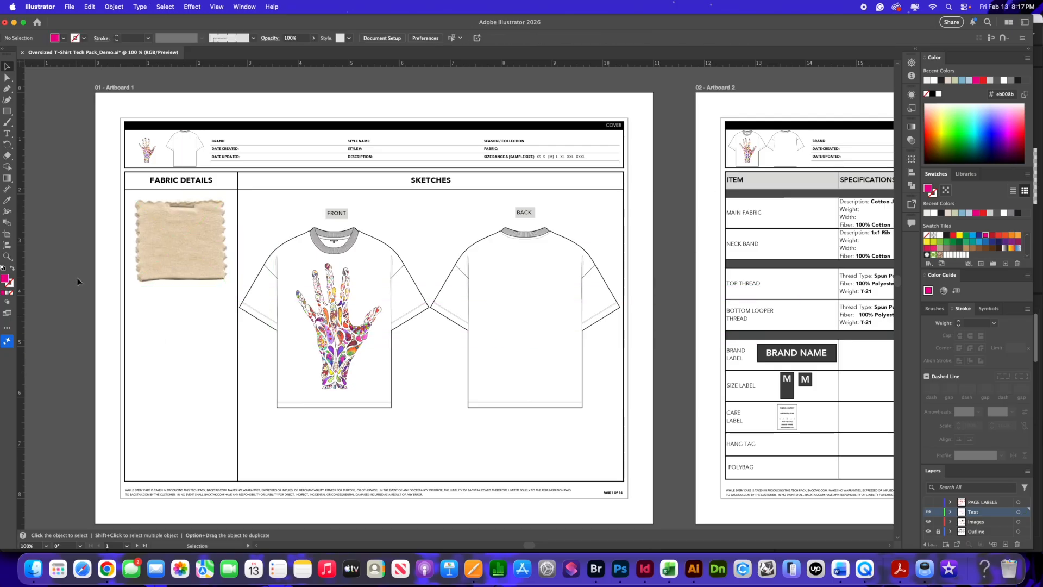
Draw a text area below the fabric swatch and check the font used for the STYLE NAME label.
click(5, 131)
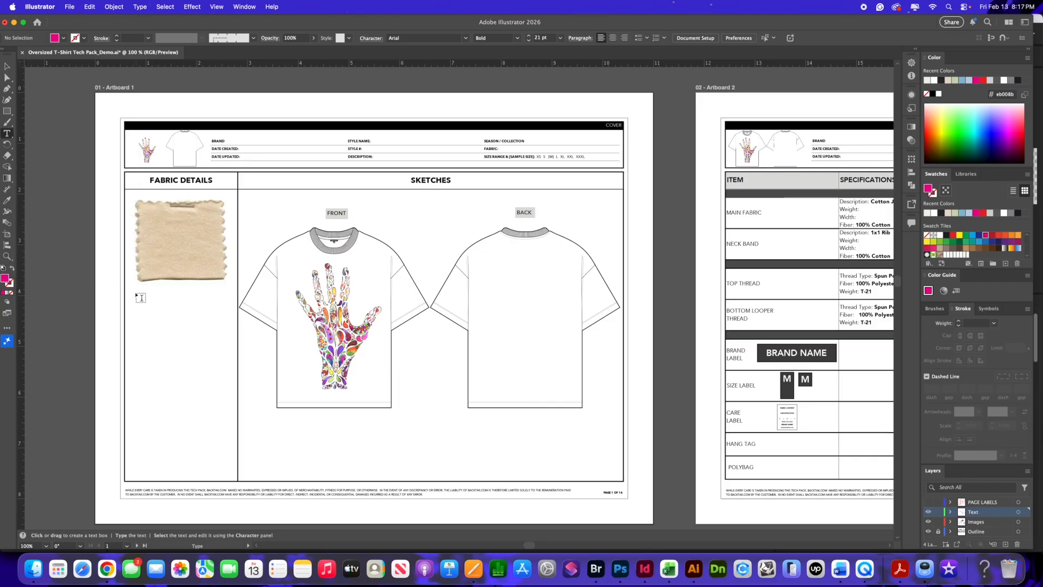
drag(136, 293, 231, 358)
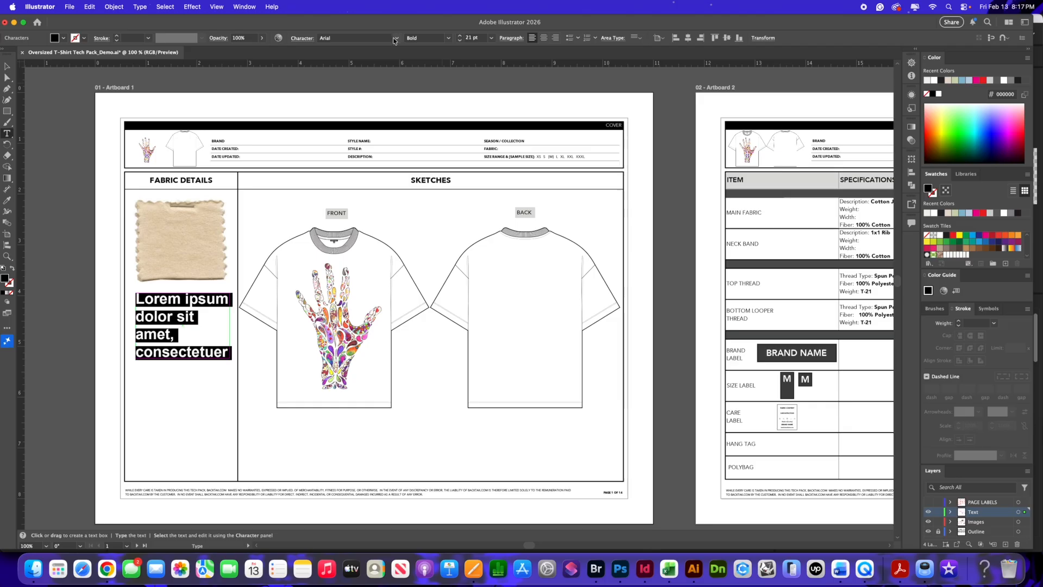
click(357, 140)
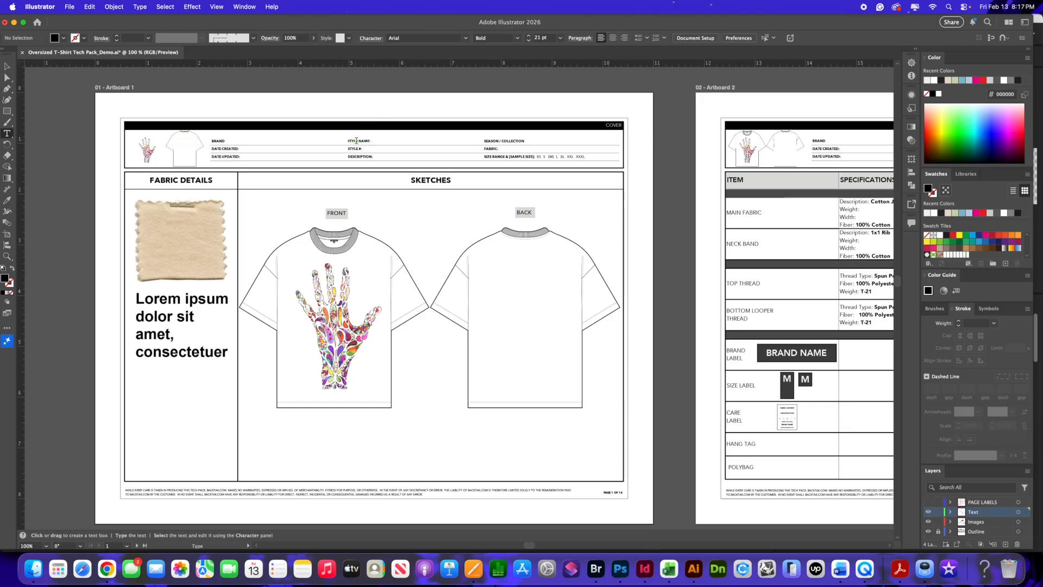
click(357, 141)
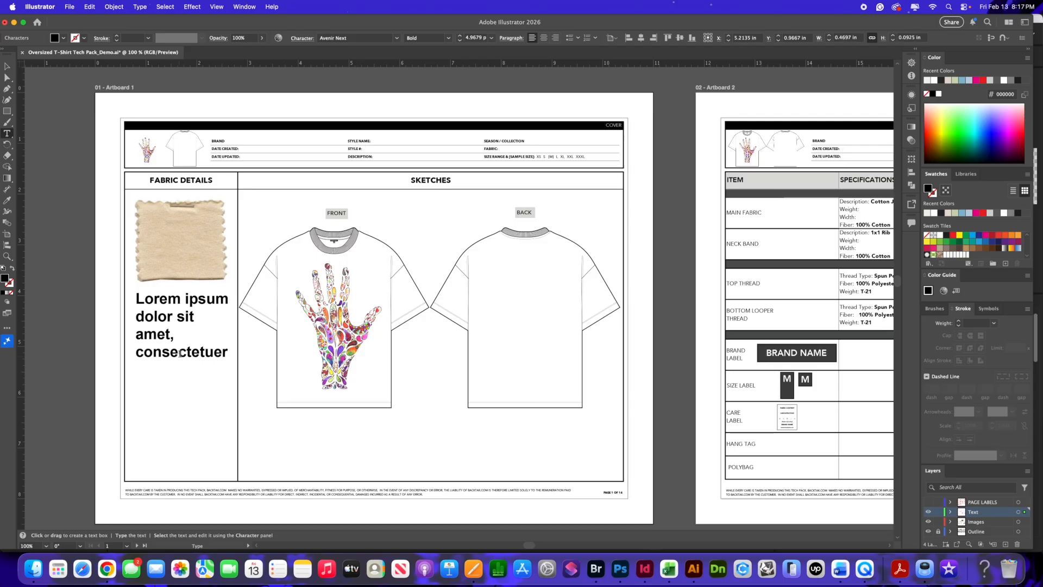
Format the placeholder text below the swatch as Avenir Medium, 18 pt.
drag(228, 353, 93, 290)
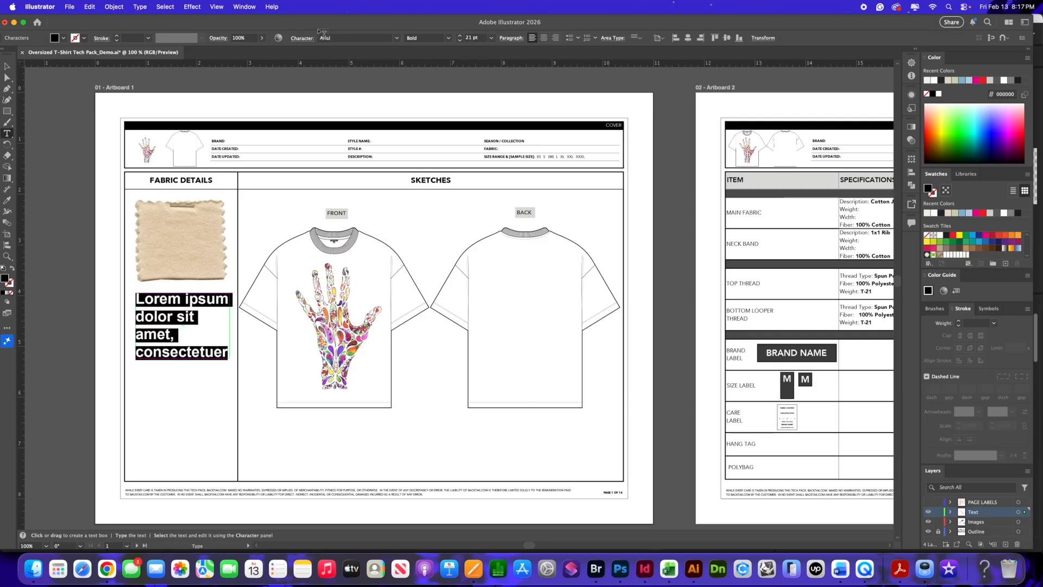
click(393, 38)
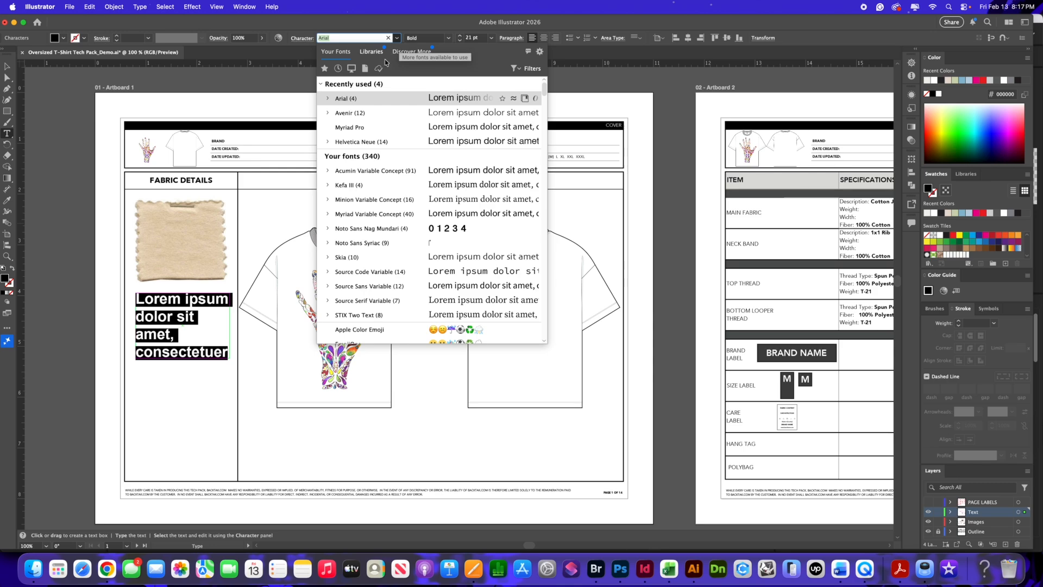
key(Down)
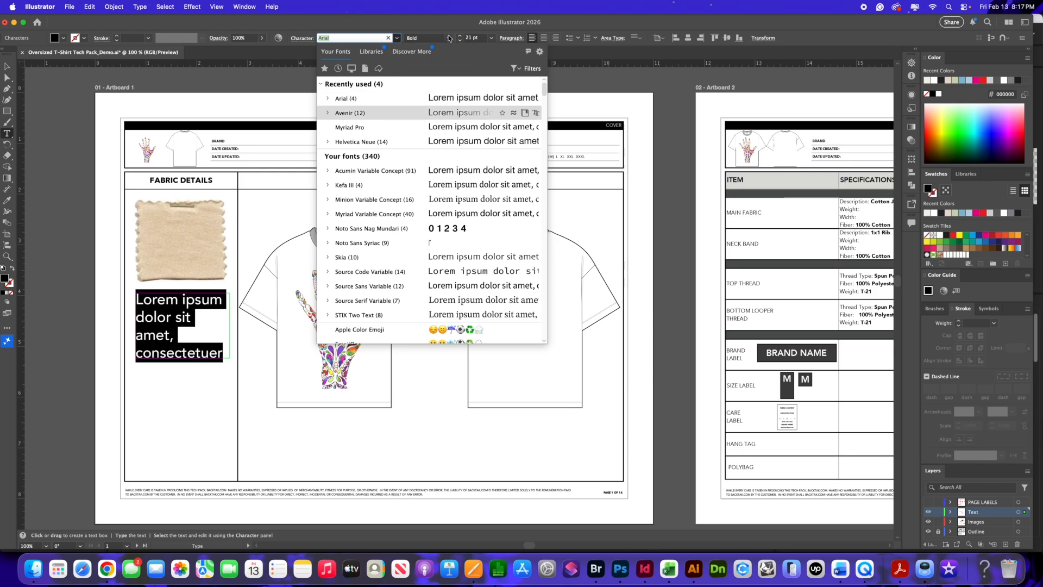
click(449, 38)
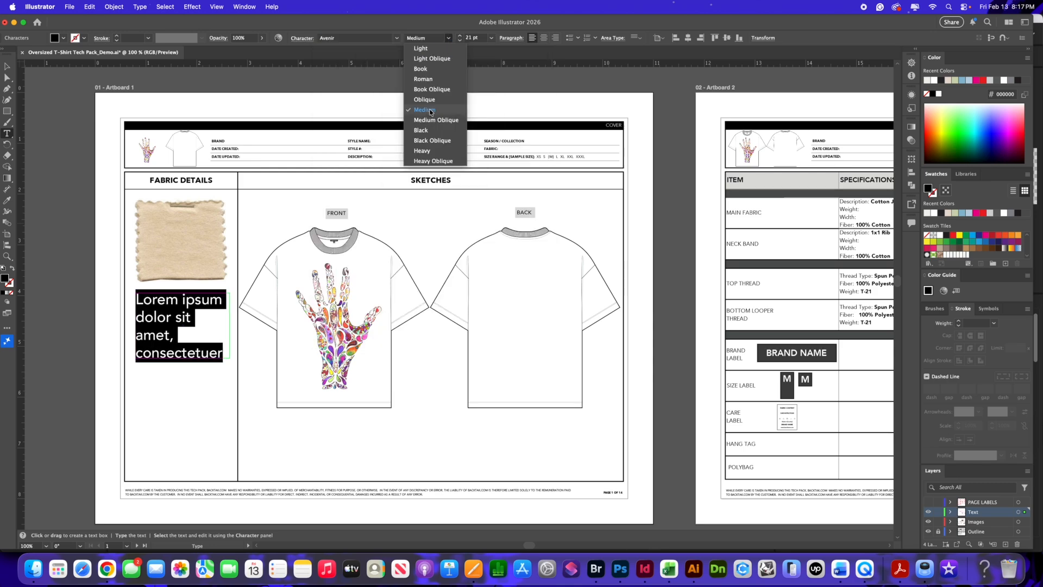
click(478, 52)
click(491, 38)
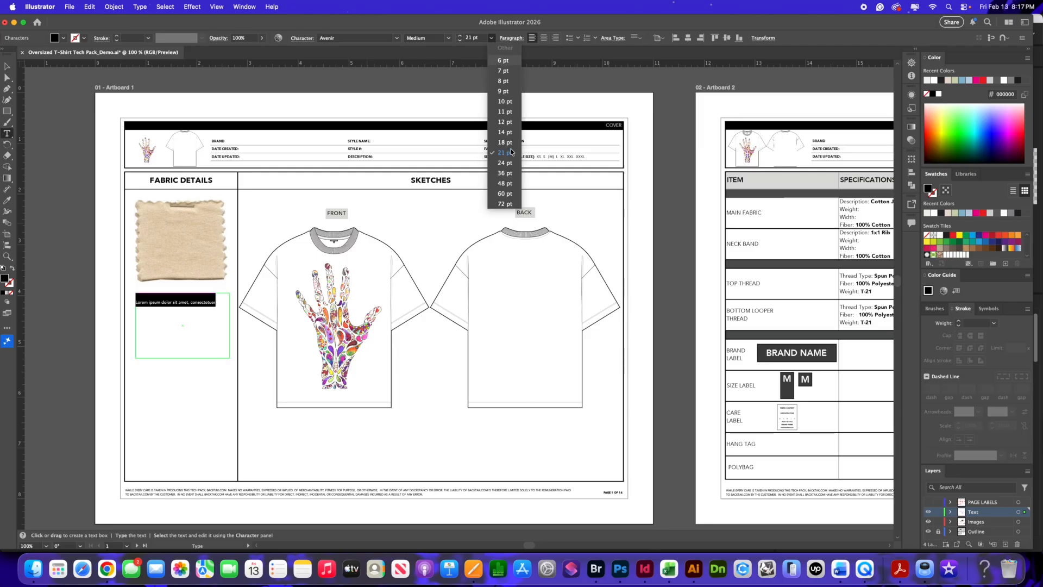
click(504, 142)
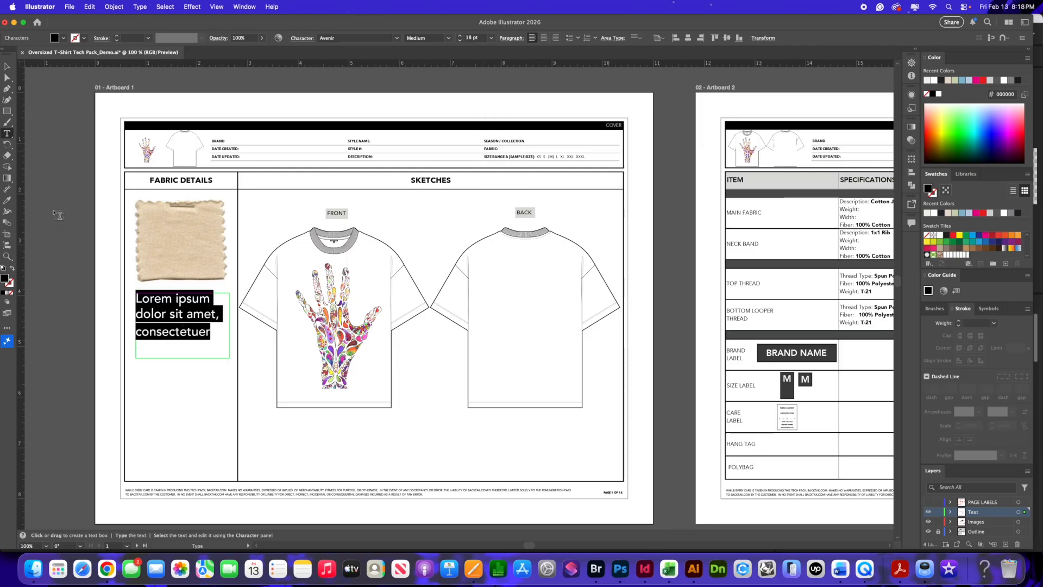
Replace the placeholder text with "100% Cotton Jersey" and set its font size to 14 pt.
key(BackSpace)
text(100)
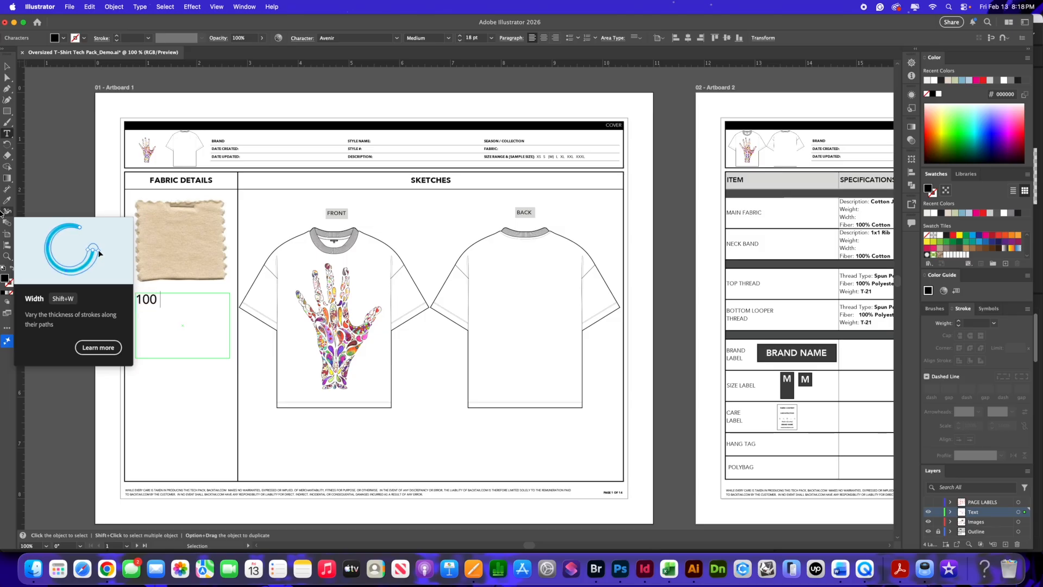
text(% co)
key(BackSpace)
key(BackSpace)
text(Cot)
text(on )
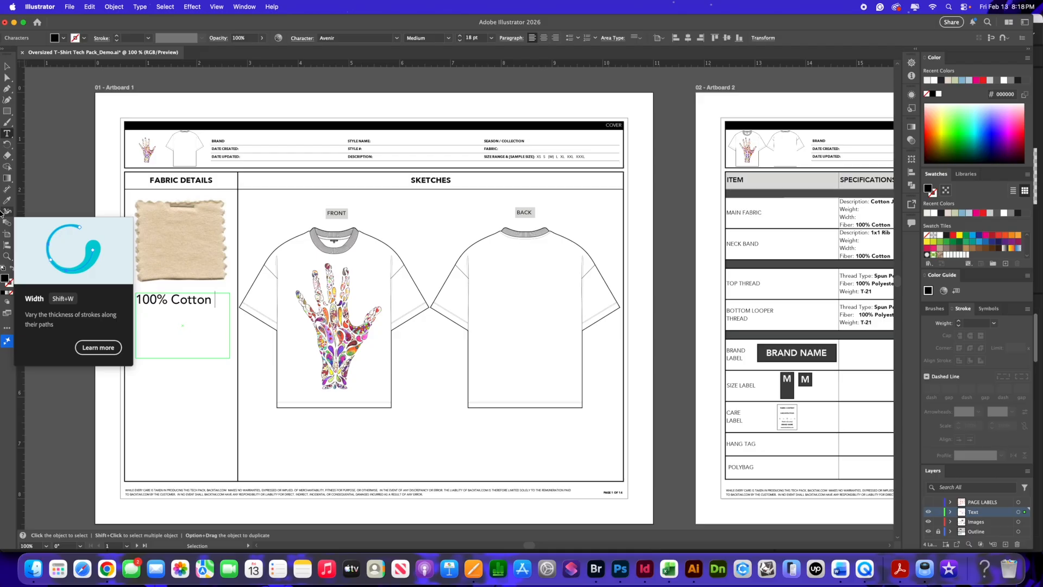
text(Jer)
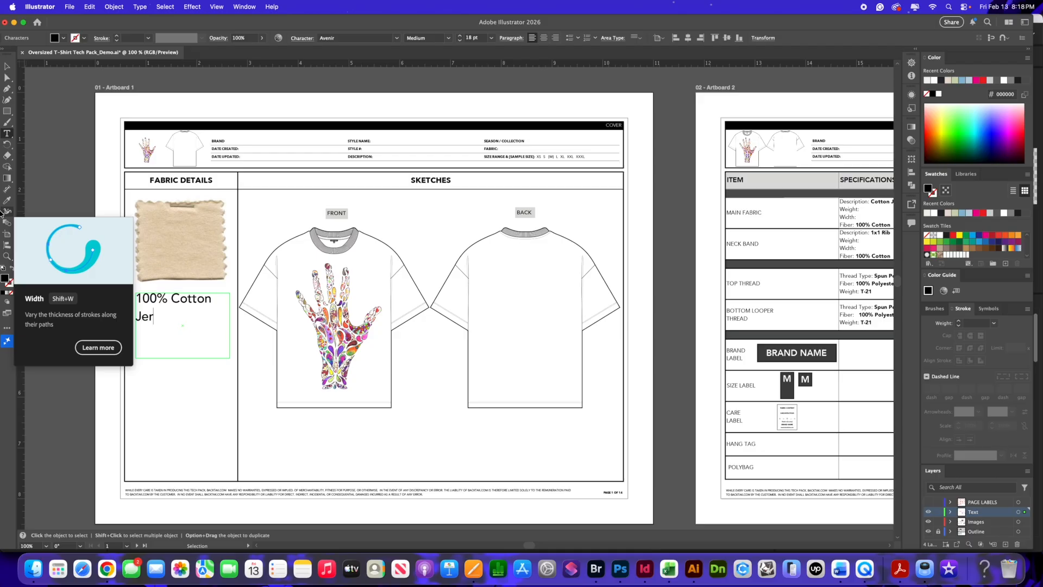
text(sey)
drag(174, 320, 117, 293)
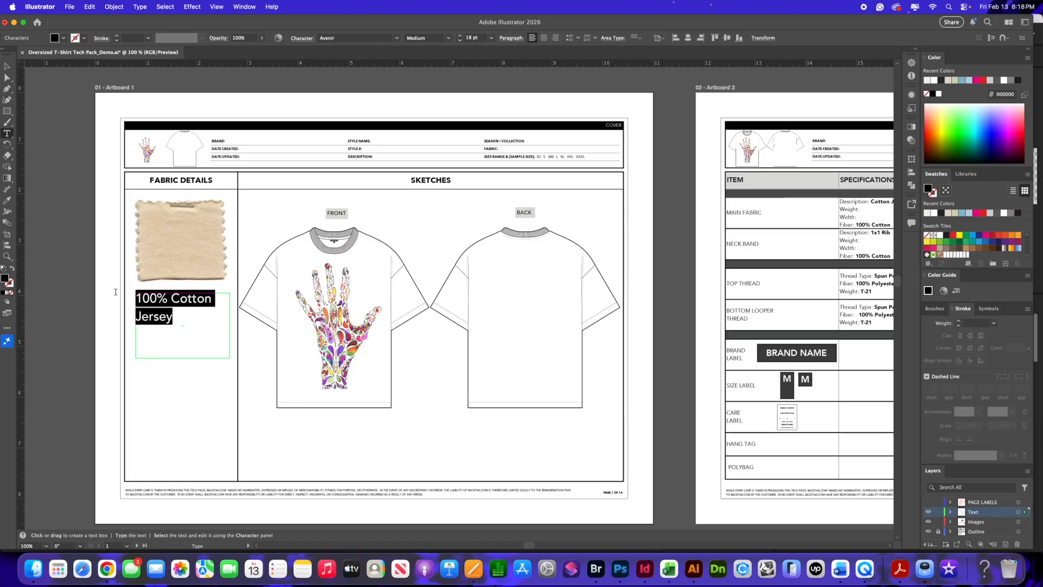
click(491, 38)
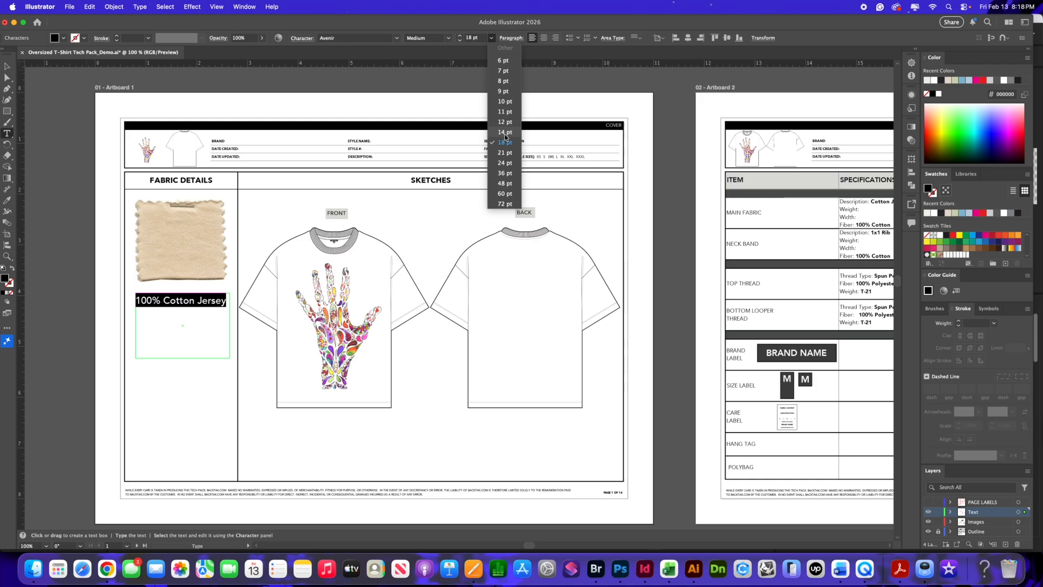
Add a second line reading "250 gsm" beneath "100% Cotton Jersey".
click(227, 302)
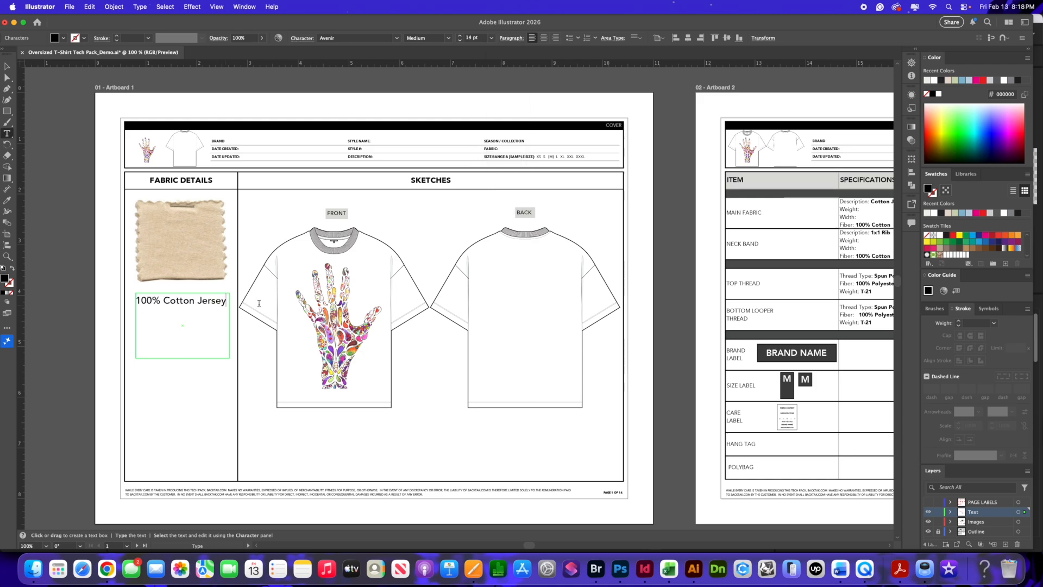
key(Return)
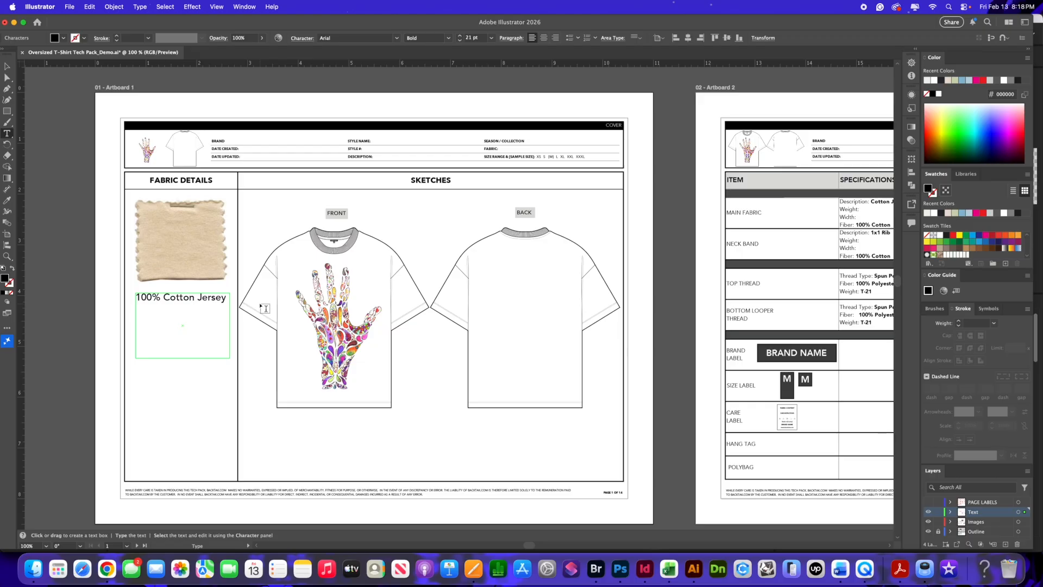
text(250 gsm)
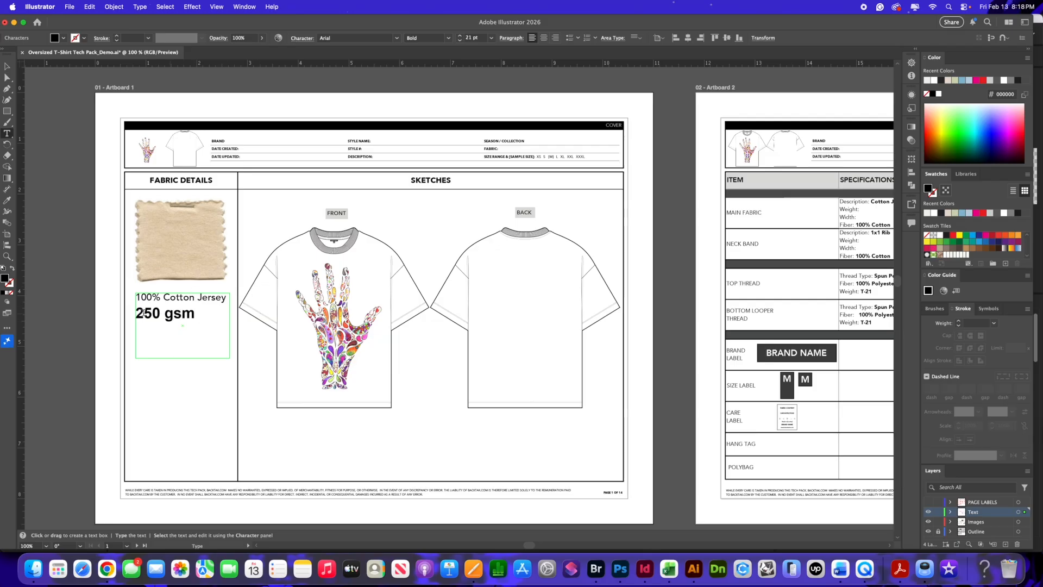
Format the "250 gsm" line as Avenir Medium, 14 pt, and leave text editing.
drag(138, 311, 247, 376)
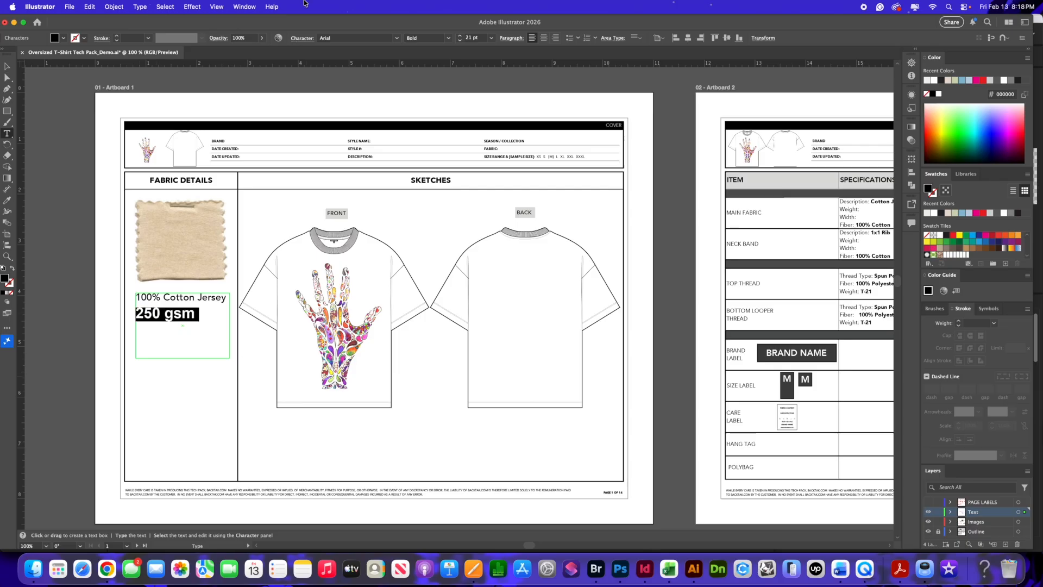
click(396, 38)
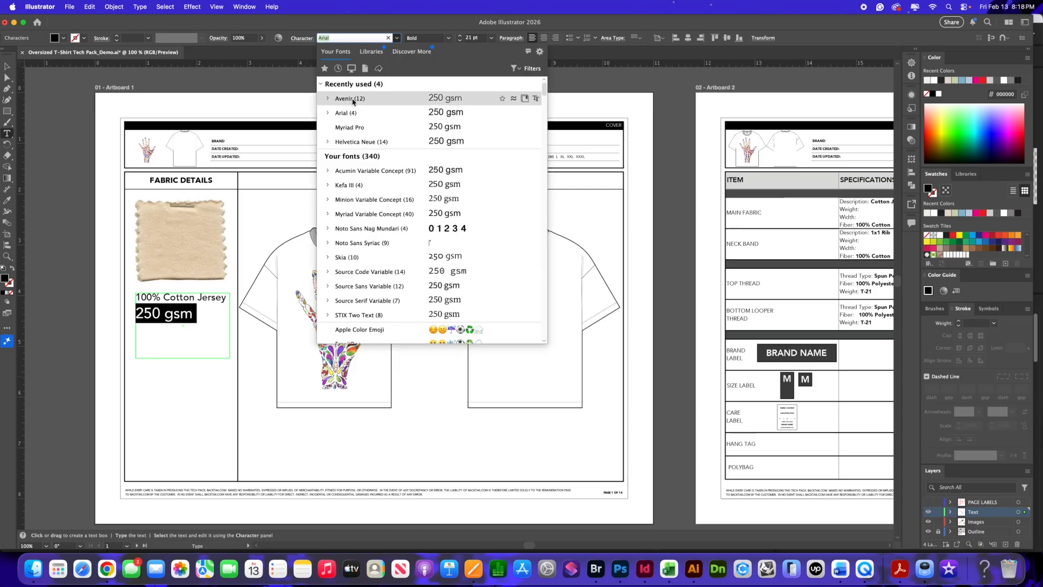
click(381, 98)
click(448, 38)
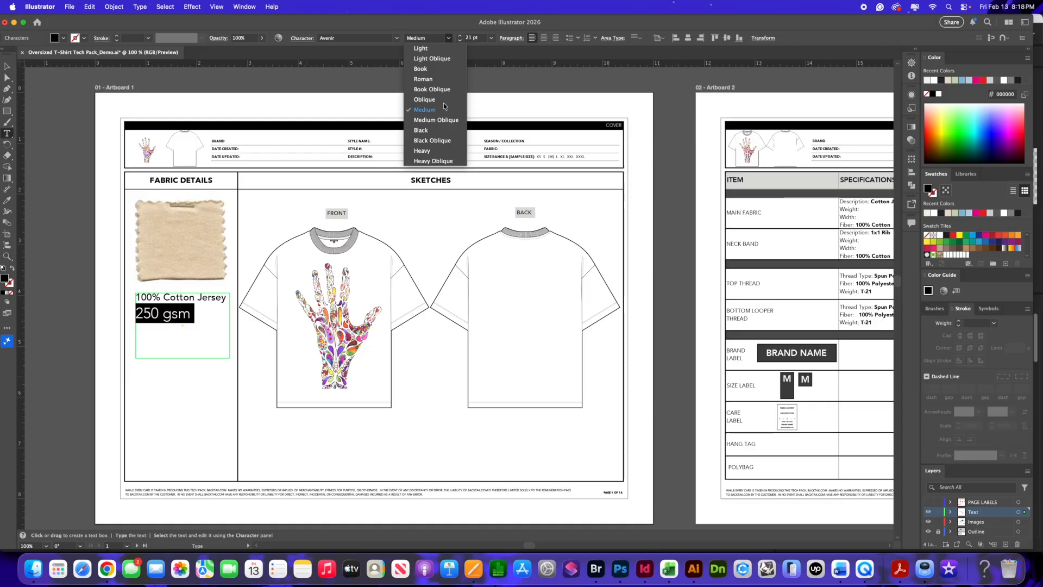
click(440, 110)
click(491, 38)
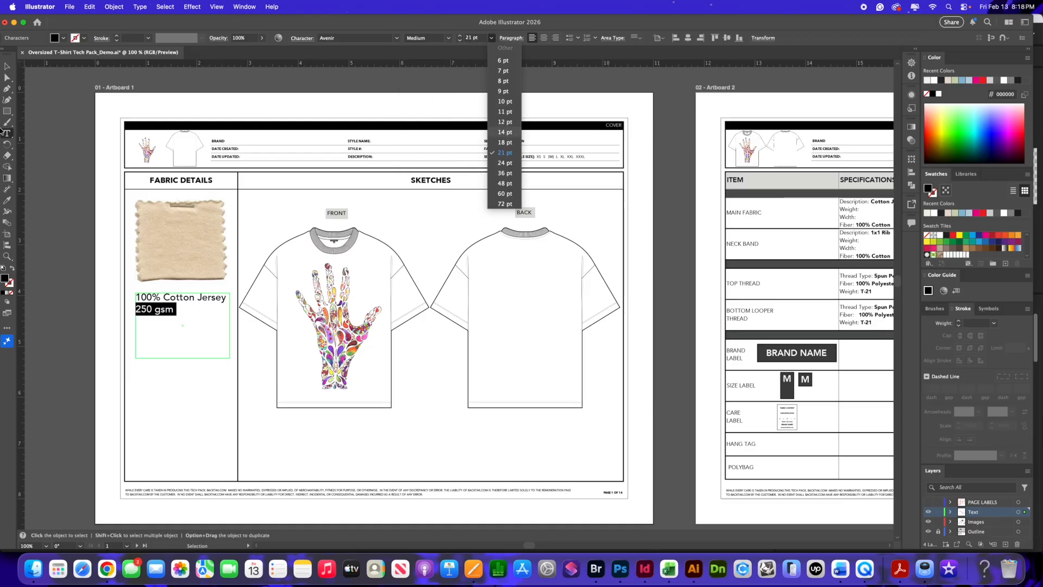
click(505, 132)
click(7, 67)
click(198, 352)
click(159, 309)
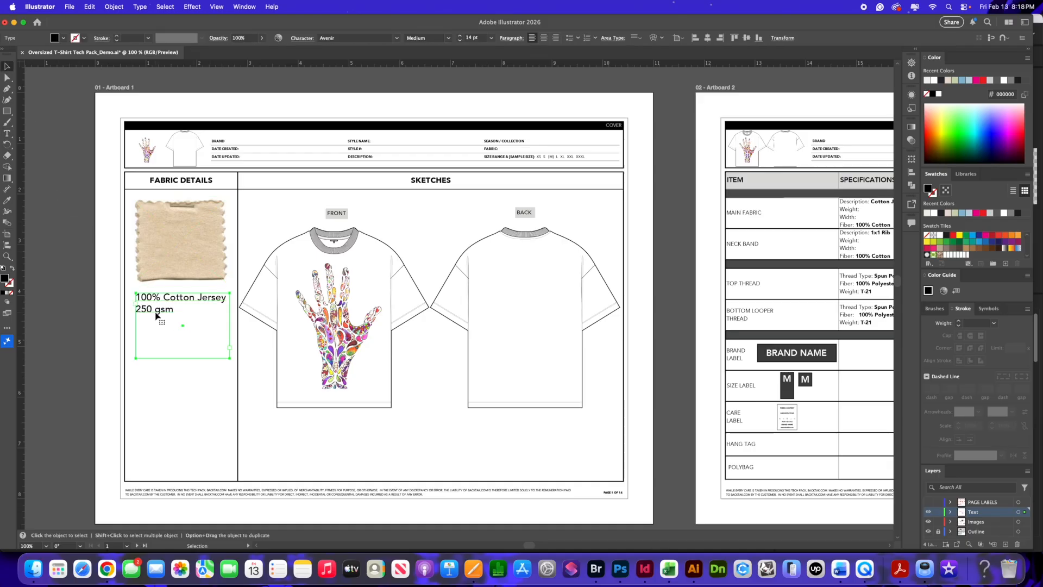
click(92, 307)
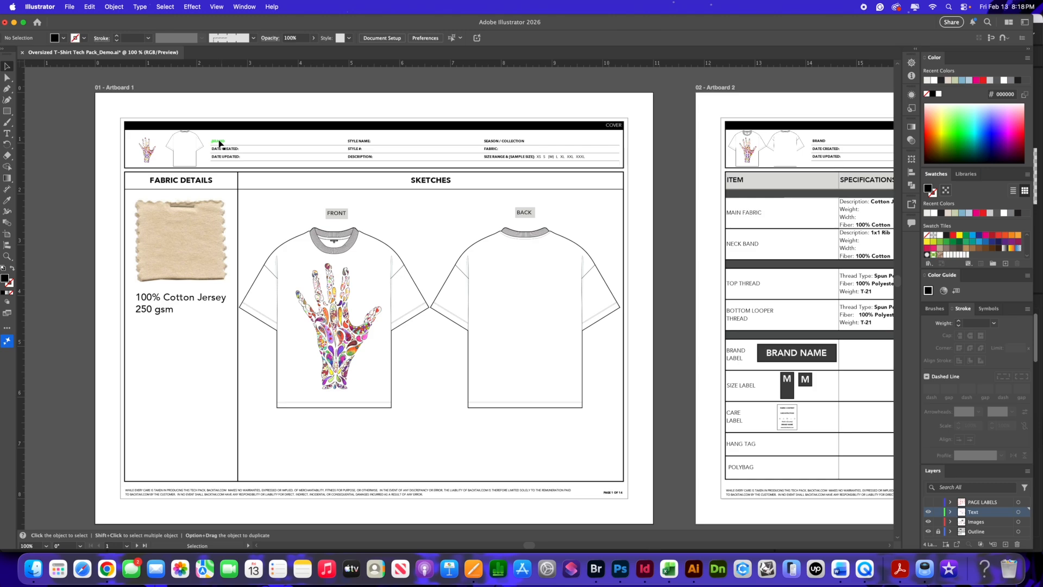
Lock the Images layer and bring the cover page's header fields into close view.
key(super+equal)
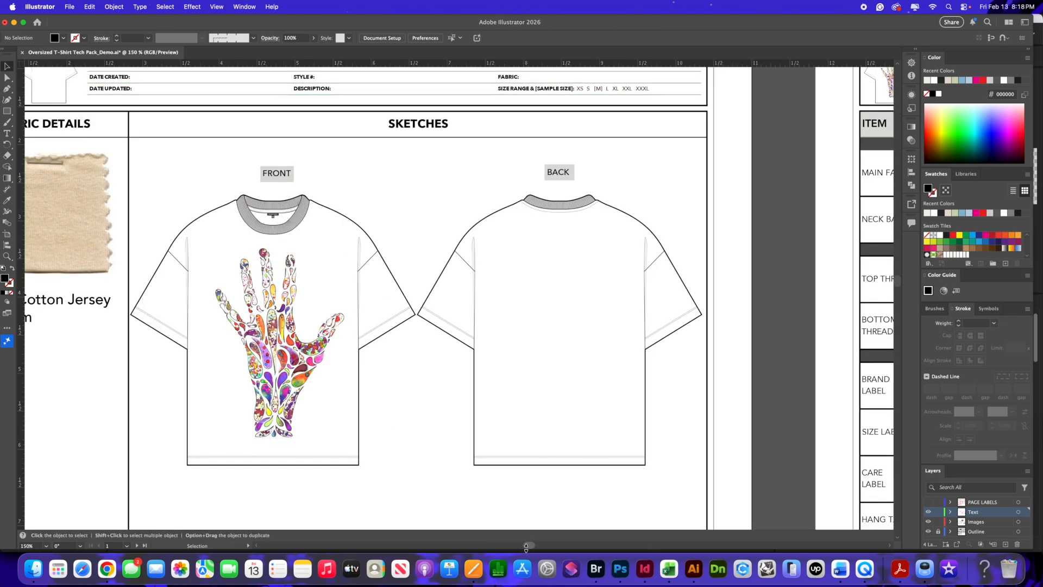
scroll(523, 547, left, 5)
drag(518, 549, 519, 547)
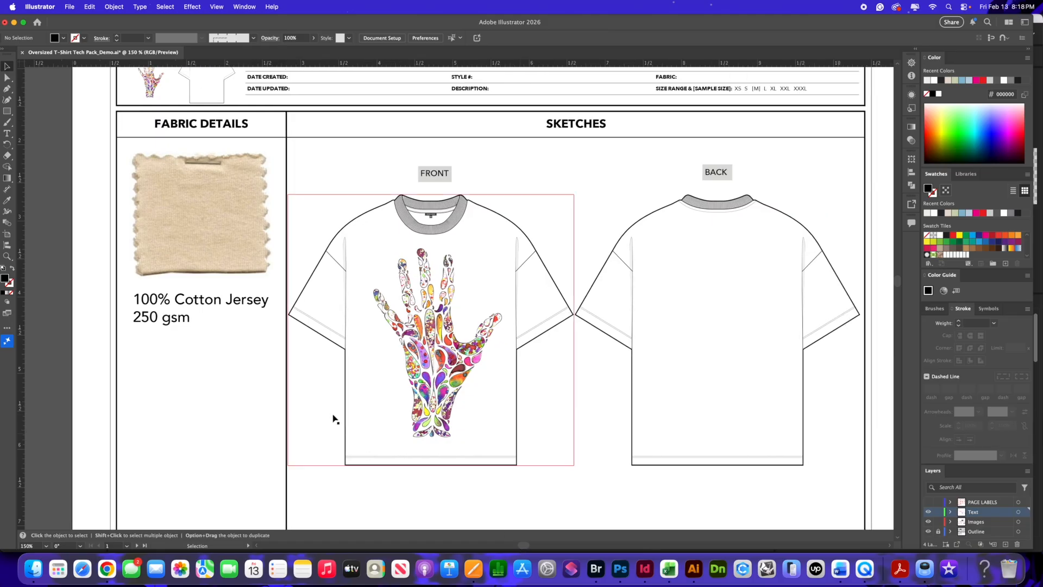
scroll(333, 419, up, 1)
click(938, 521)
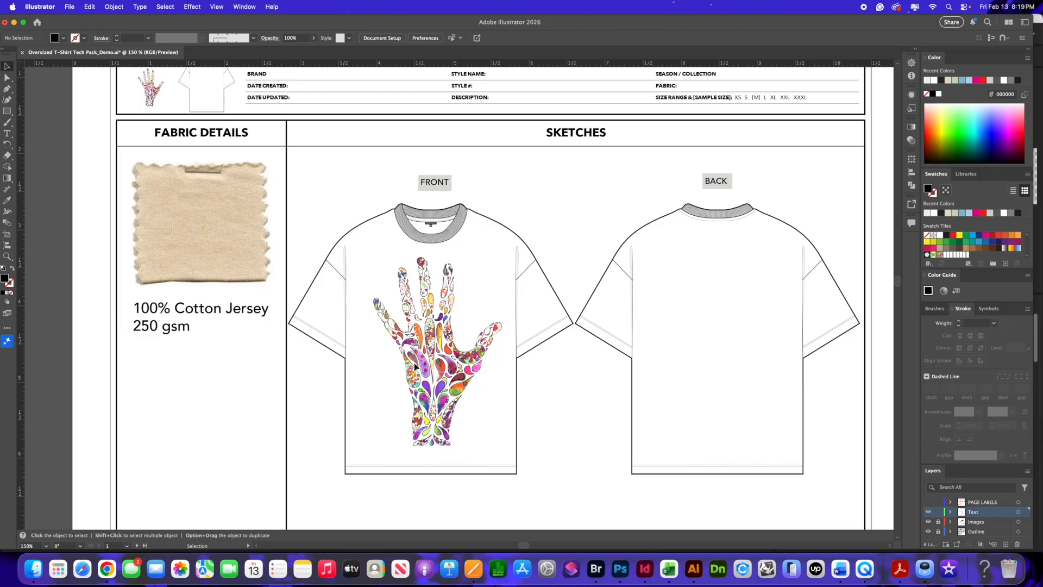
scroll(396, 363, up, 3)
scroll(393, 361, up, 1)
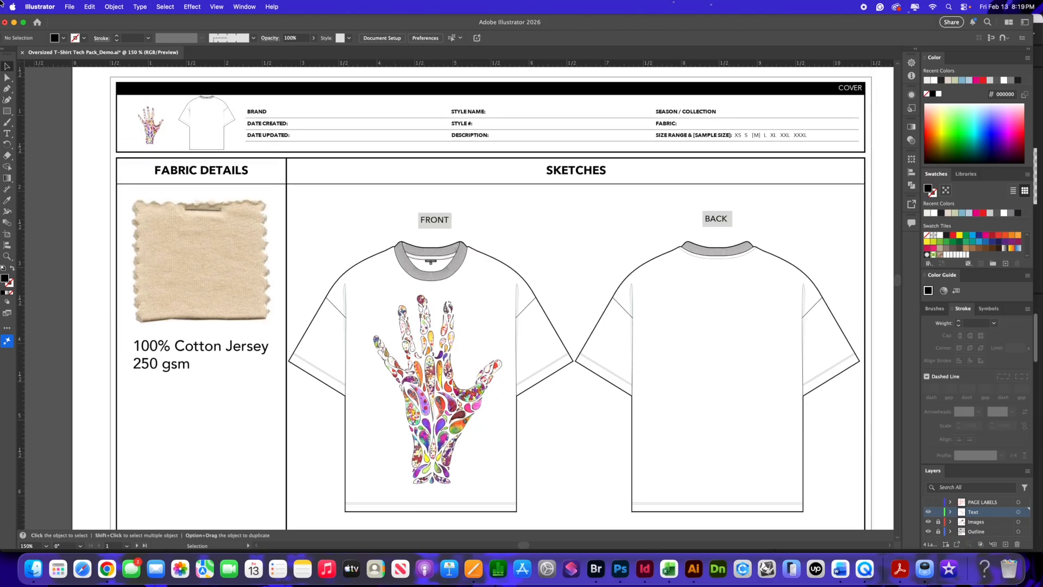
Add a text box beside the BRAND label in the cover header reading "Back-Tak".
click(6, 134)
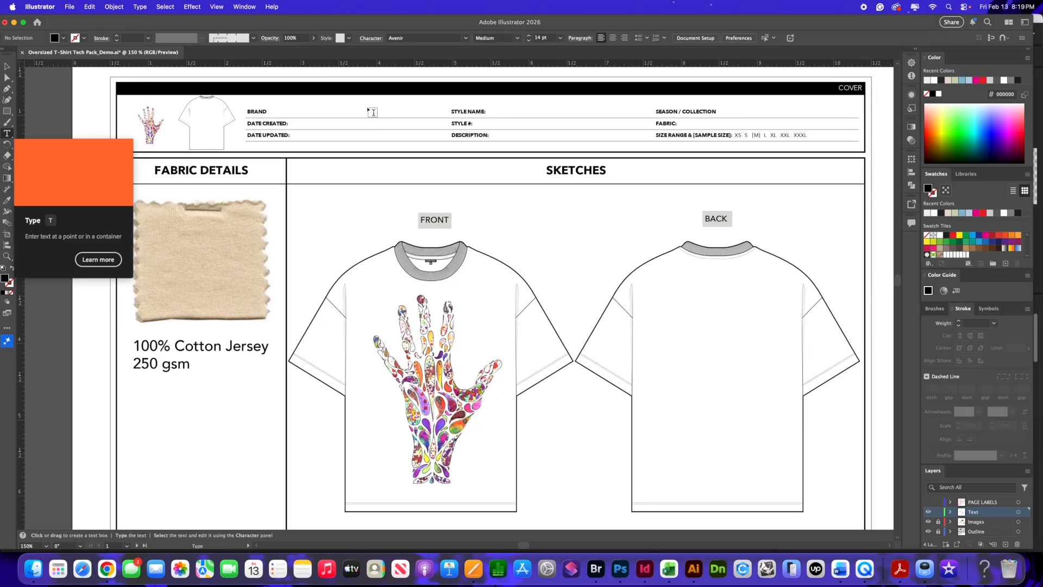
drag(274, 107, 443, 123)
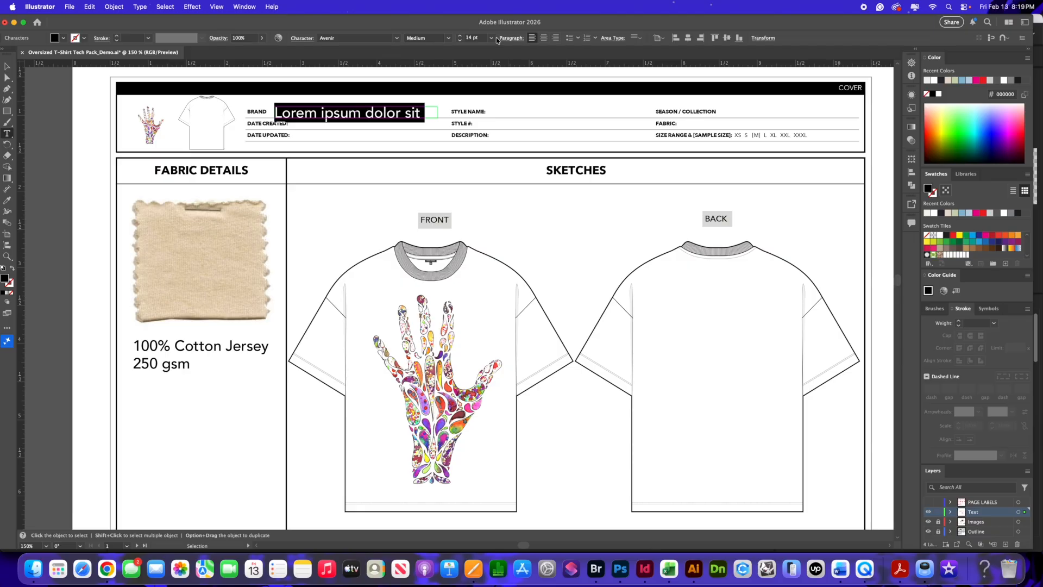
text(Back)
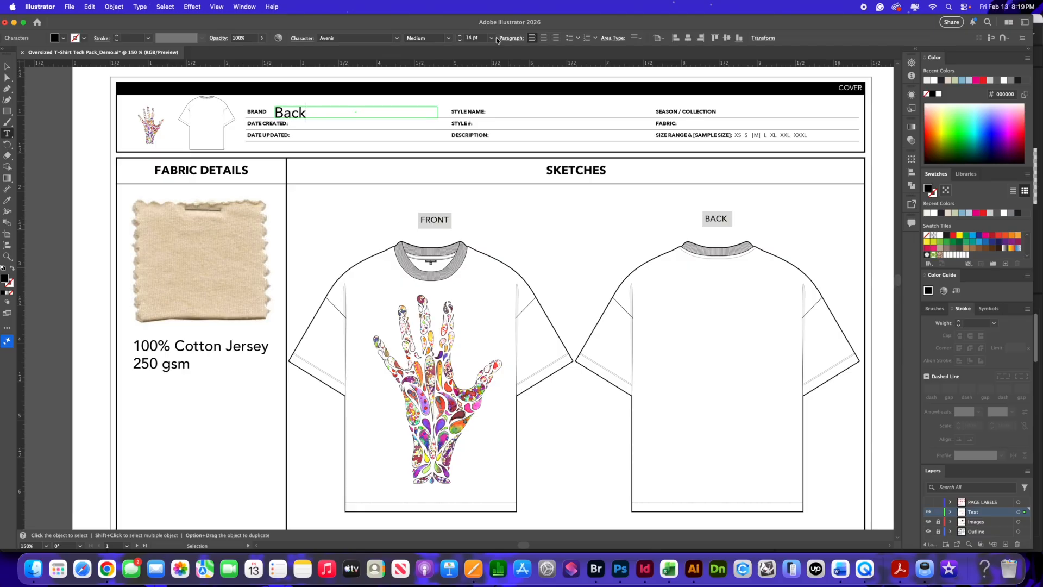
text(-Tak)
Set the "Back-Tak" text to 12 pt and shift it slightly farther from the BRAND label.
drag(337, 110, 271, 112)
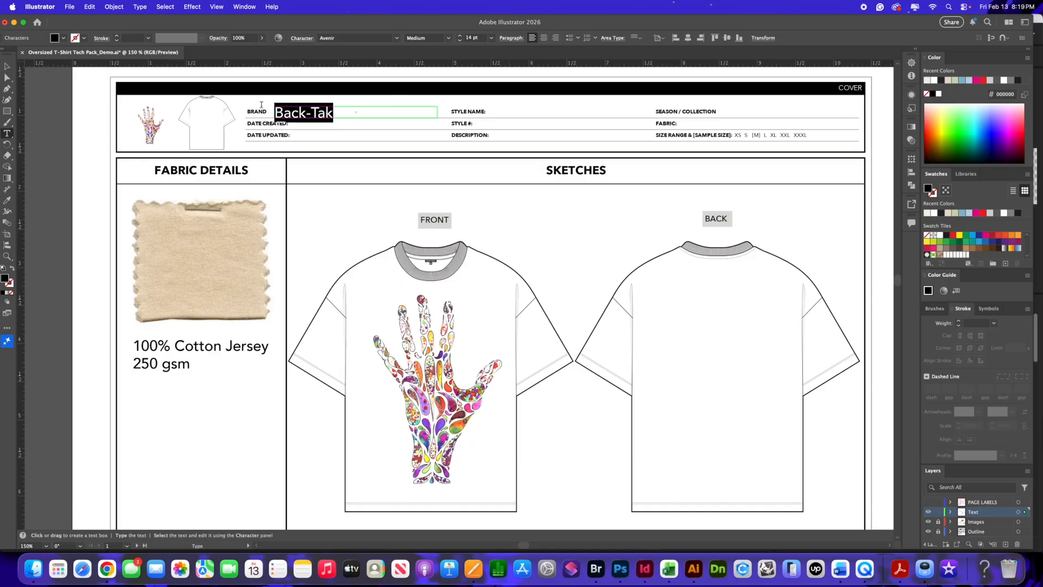
click(492, 38)
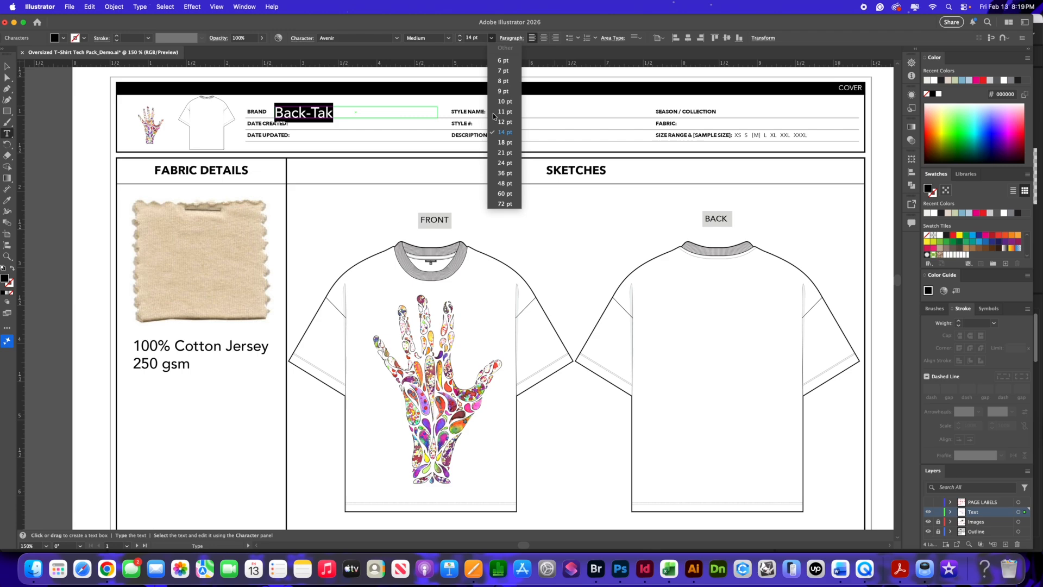
click(504, 125)
click(6, 66)
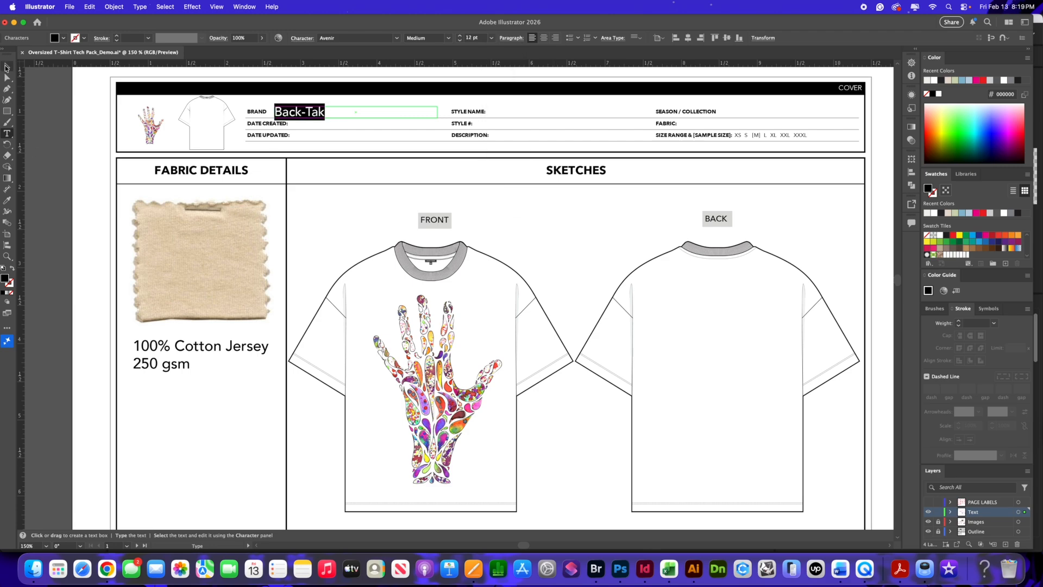
click(44, 135)
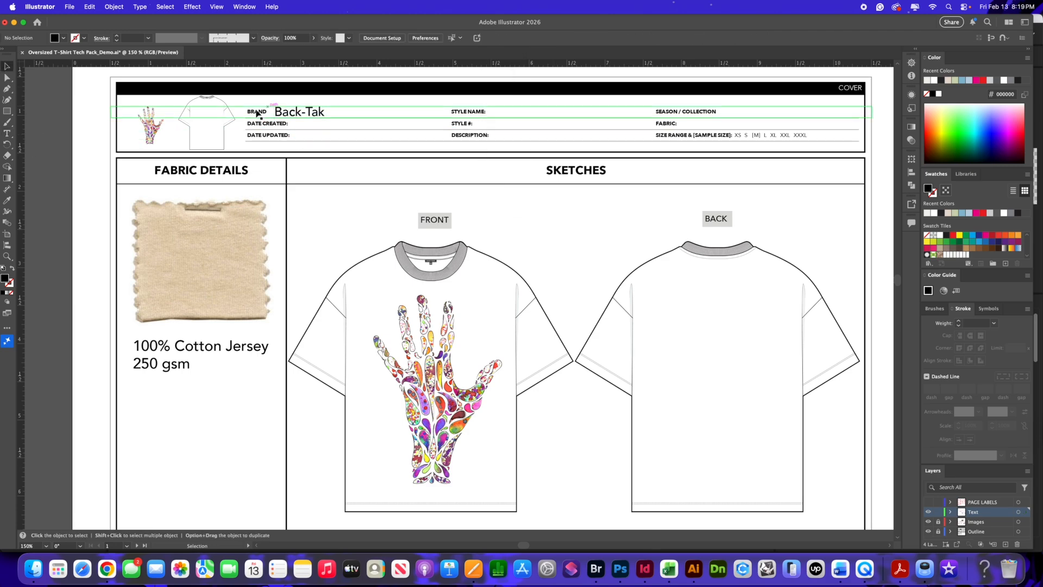
drag(300, 116, 303, 114)
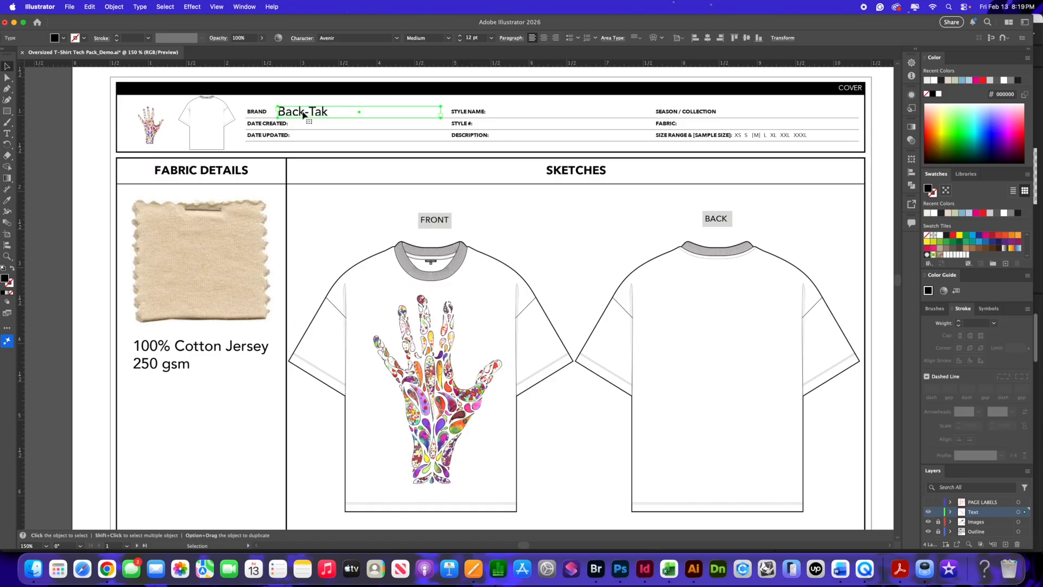
Duplicate the brand text beside the STYLE NAME label and change the copy to "Paisly Hands".
drag(304, 115, 517, 113)
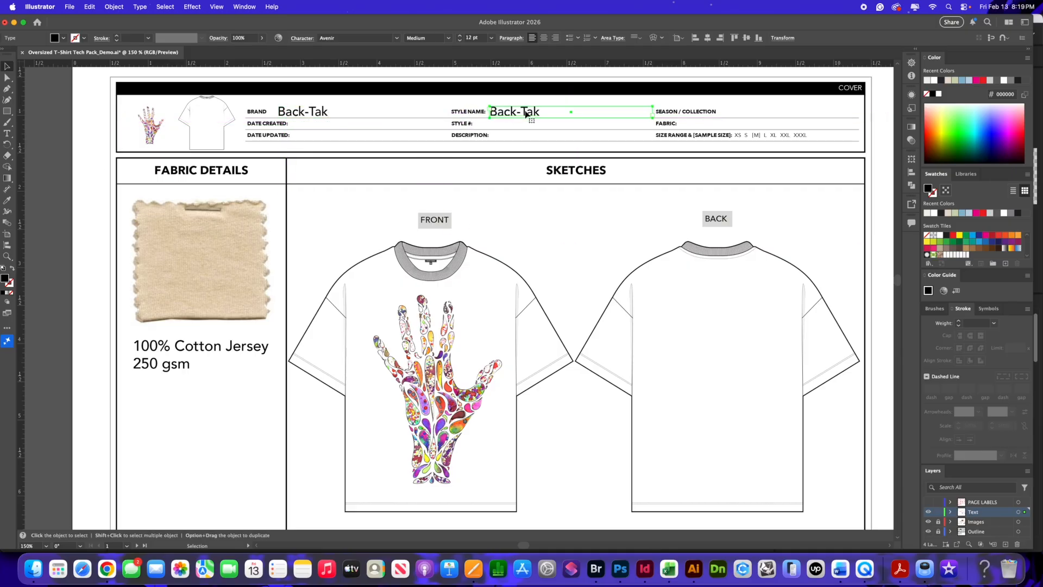
double_click(538, 111)
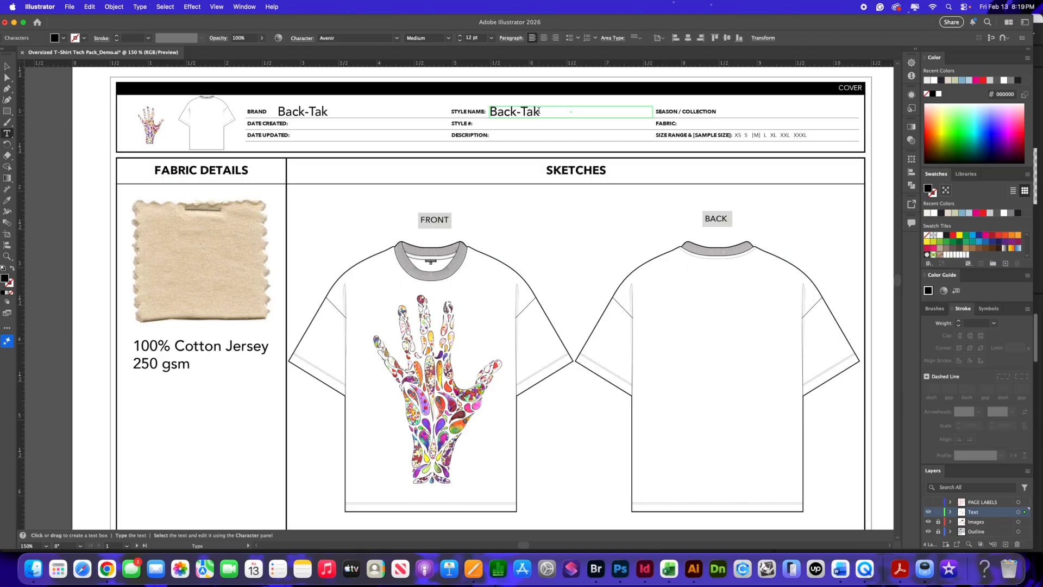
drag(539, 111, 464, 110)
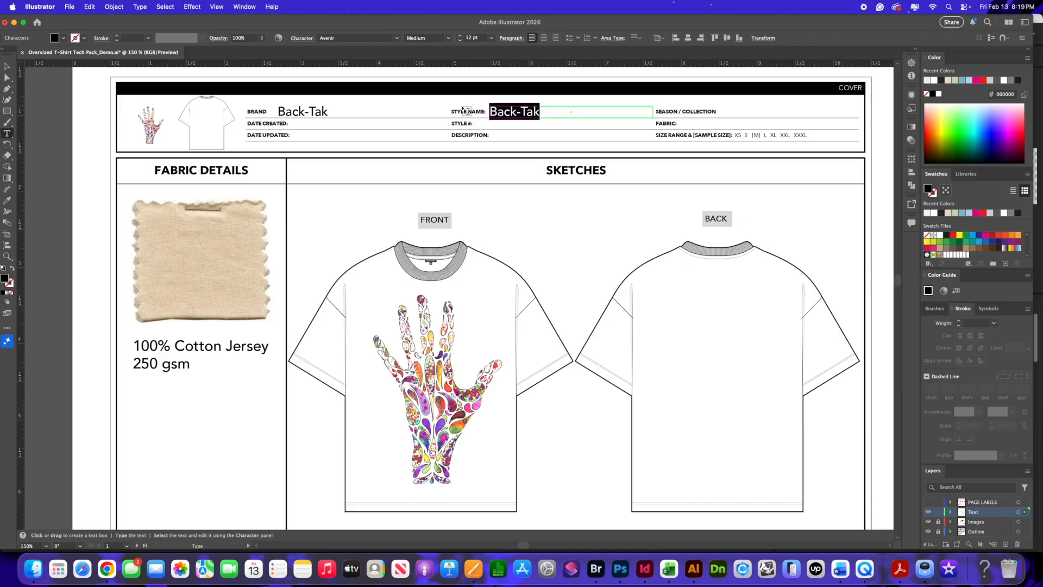
text(H)
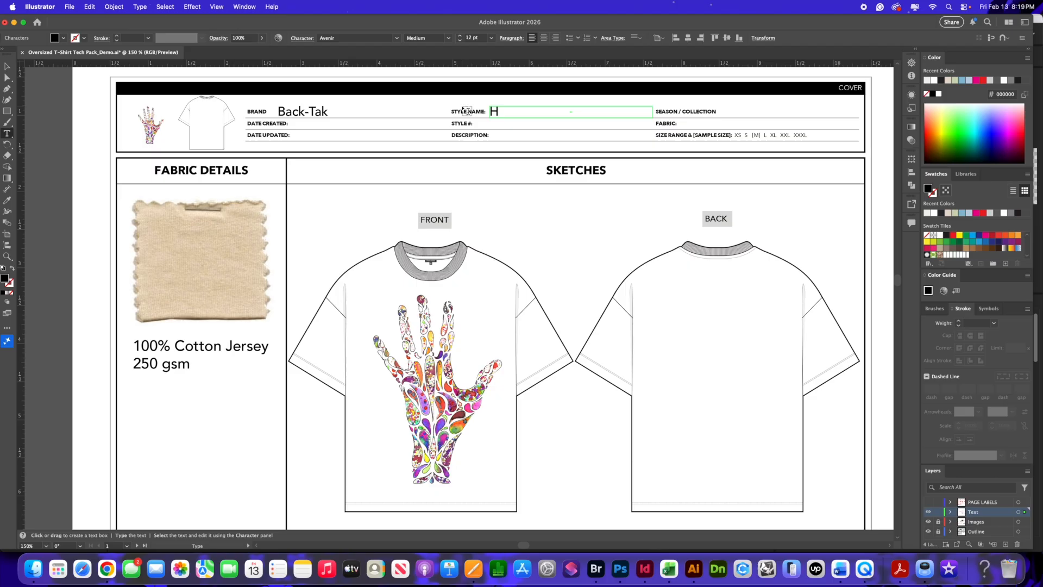
text(an)
key(BackSpace)
key(BackSpace)
key(BackSpace)
text(Paisly Hands)
key(Escape)
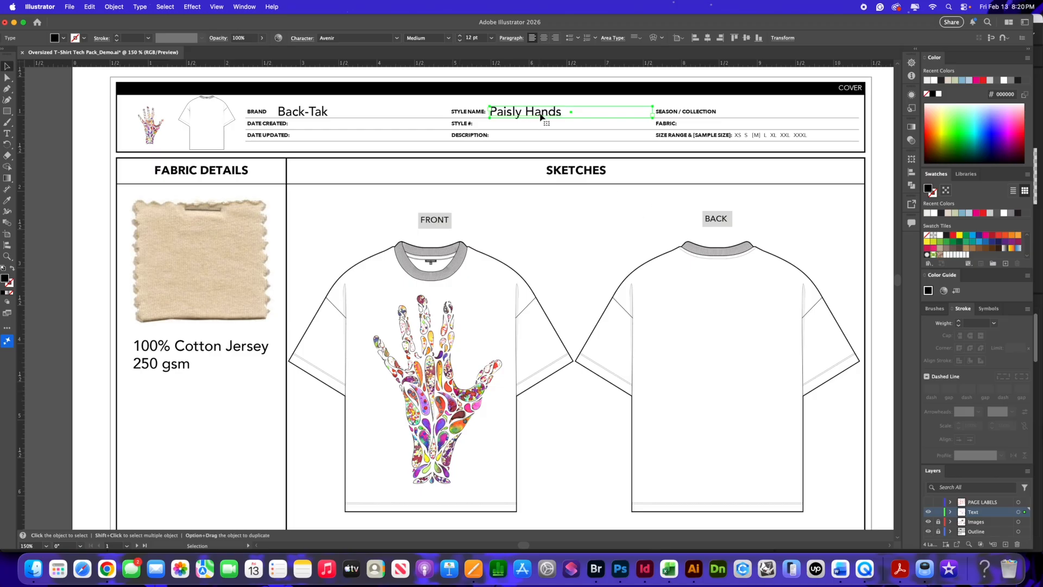
Duplicate the style name text beside the SEASON / COLLECTION label and change the copy to "SS26/Watercolor".
drag(542, 114, 772, 114)
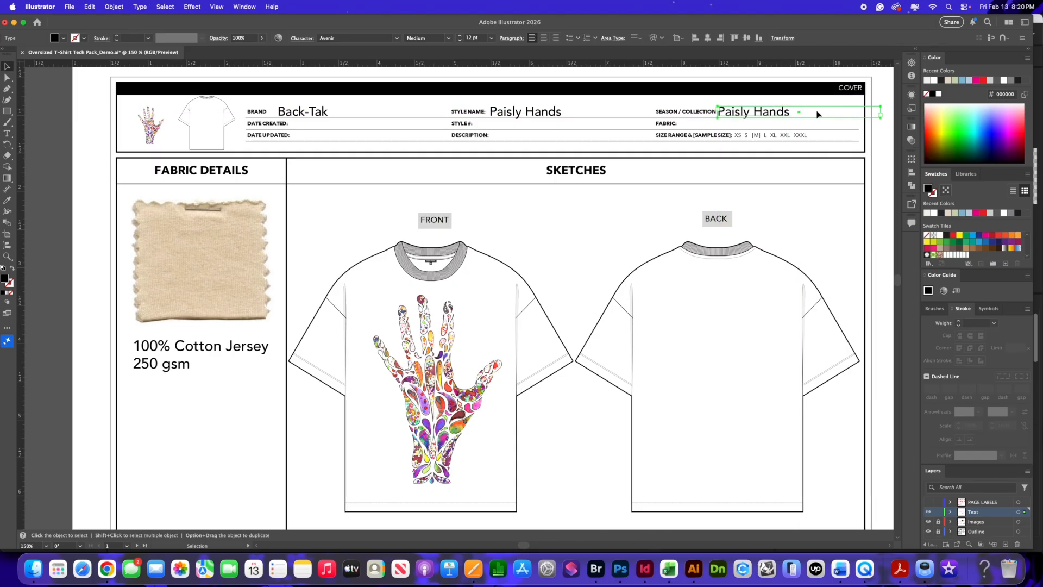
double_click(782, 113)
drag(792, 110, 718, 111)
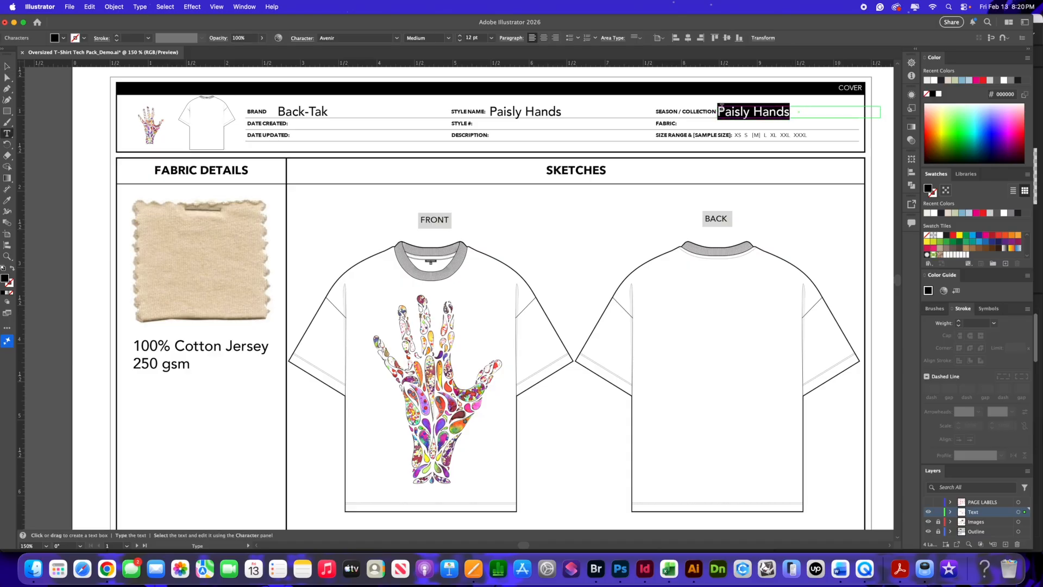
text(SS)
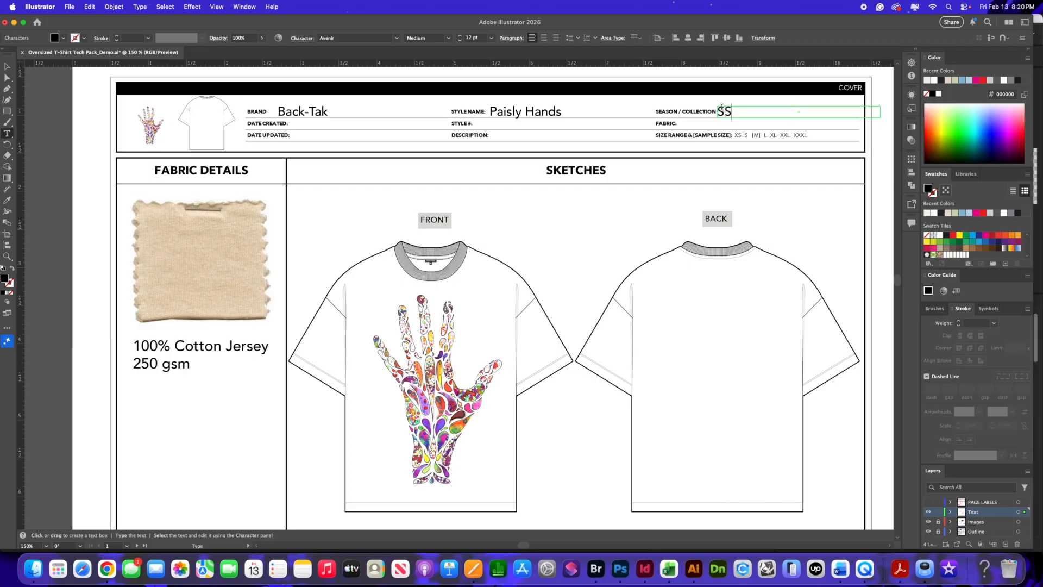
text( /)
key(BackSpace)
key(BackSpace)
key(BackSpace)
text(0)
key(BackSpace)
text(0)
key(BackSpace)
text(26/Watercolor)
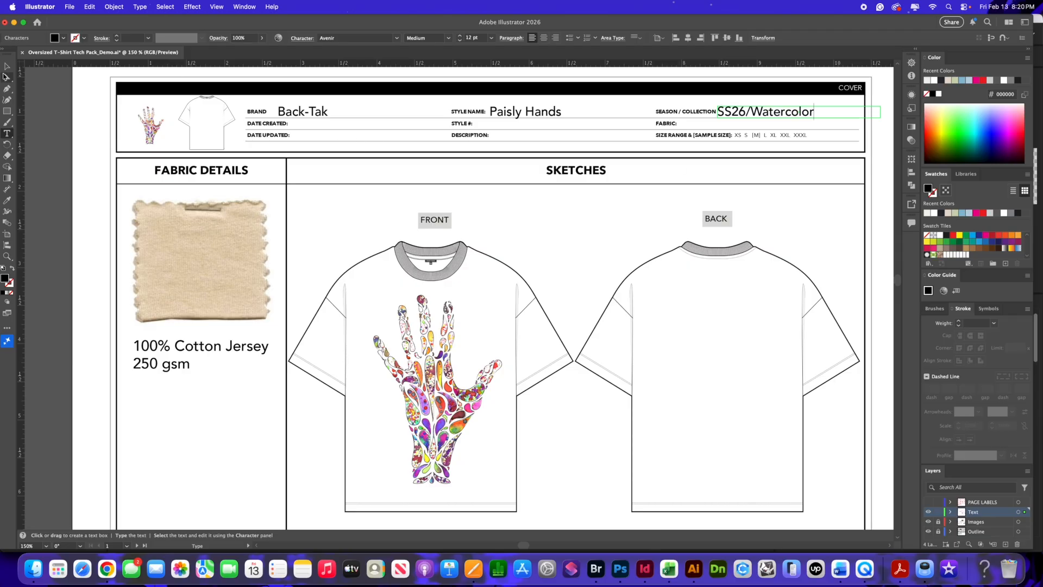
click(7, 66)
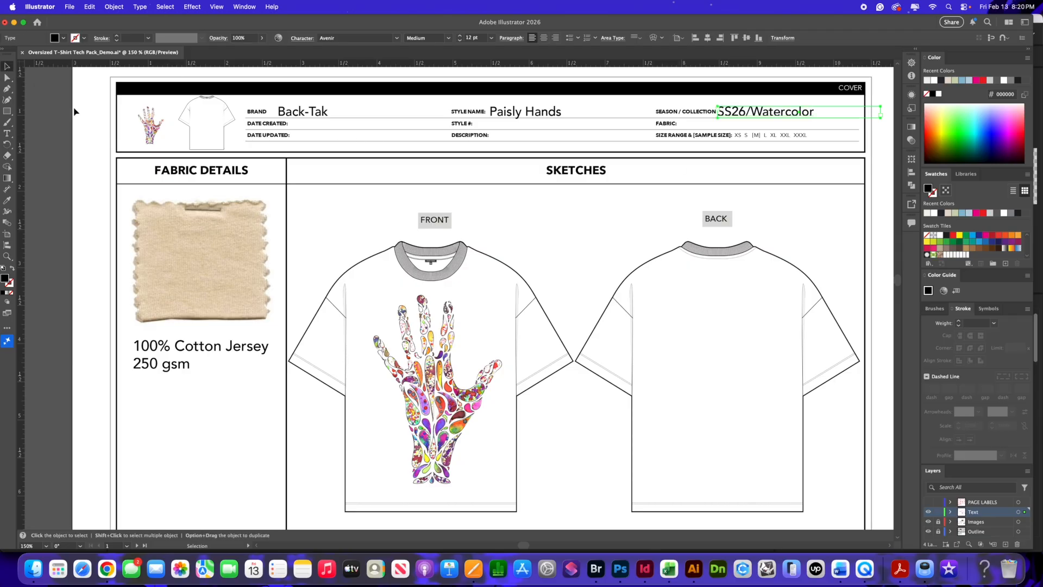
Duplicate the brand text beside the DATE CREATED label and set the copy's font size to 11 pt.
click(314, 115)
mouse_move(321, 116)
mouse_down()
mouse_move(344, 120)
mouse_move(349, 132)
mouse_move(328, 128)
mouse_up()
double_click(337, 124)
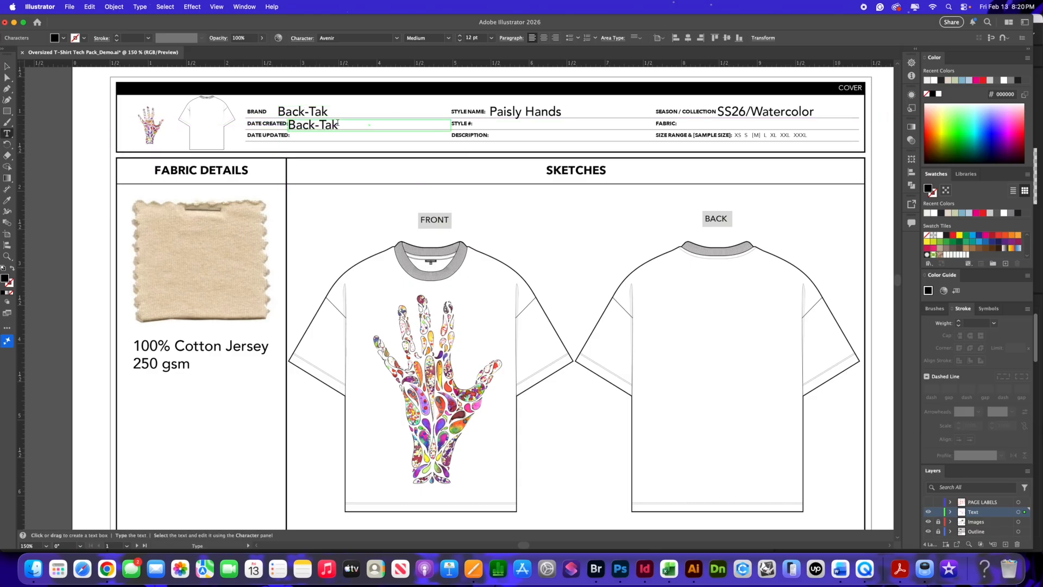
key(super+a)
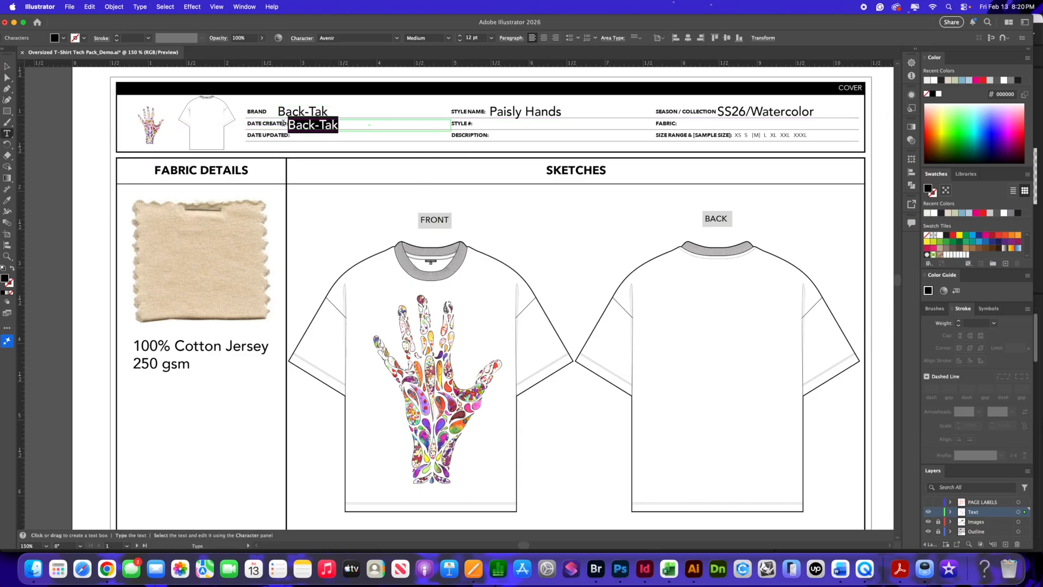
click(491, 37)
click(505, 112)
drag(332, 124, 284, 122)
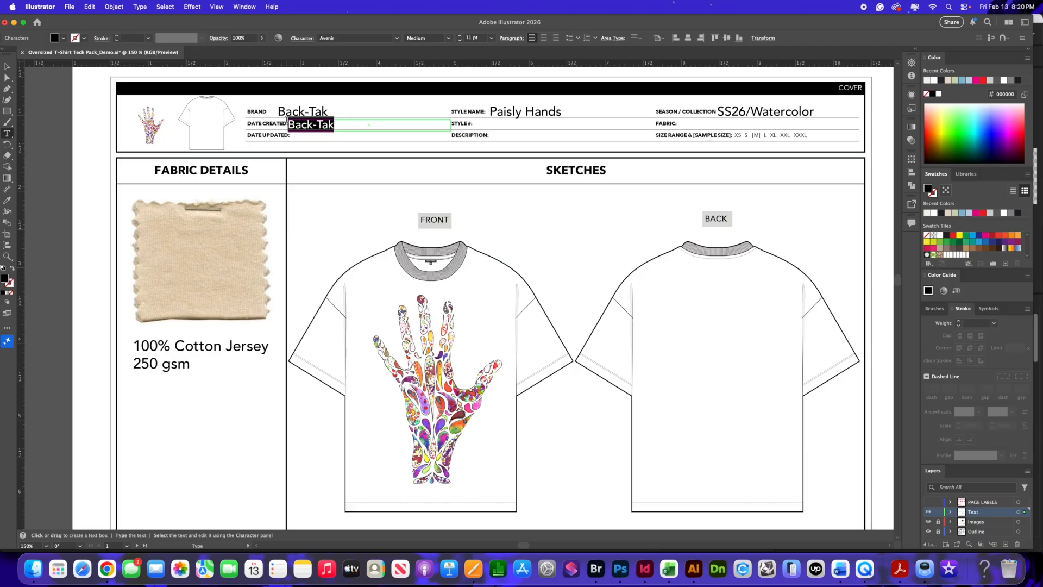
Change the DATE CREATED text to "2/10/26" and shift it slightly away from its label.
text(2/)
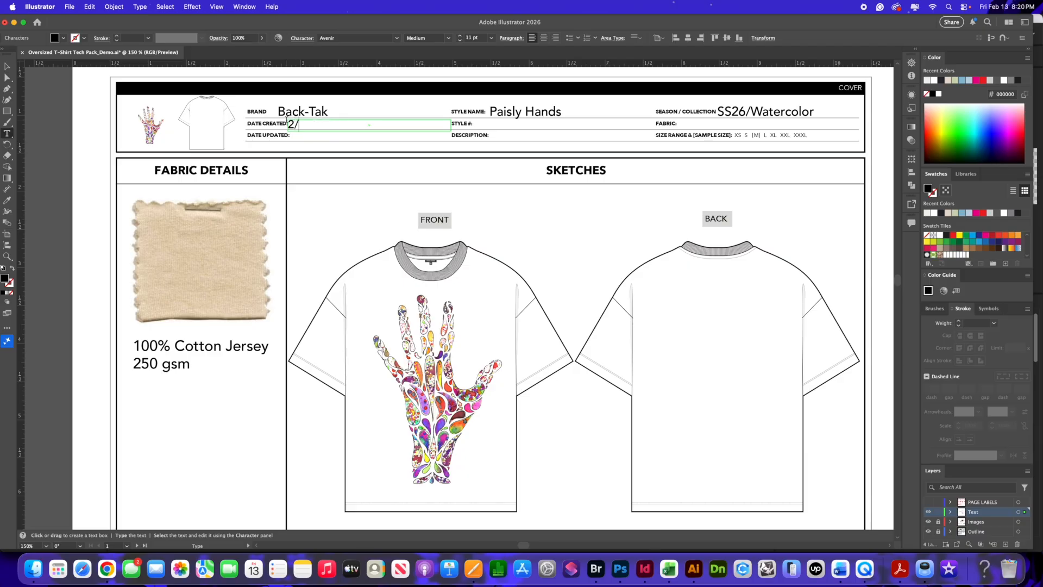
text(2)
key(BackSpace)
text(10/26)
click(6, 68)
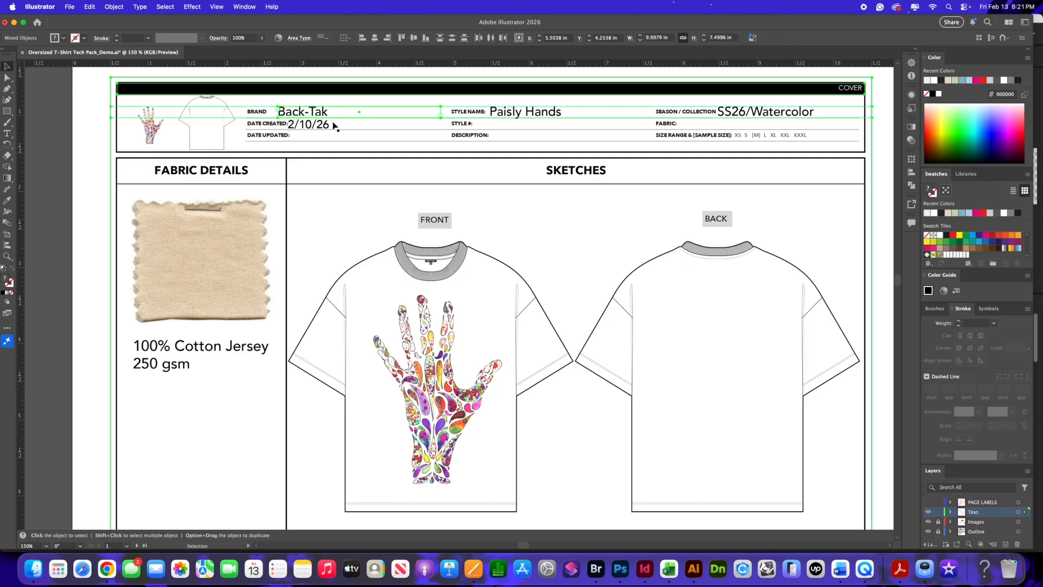
drag(322, 127, 326, 127)
click(44, 132)
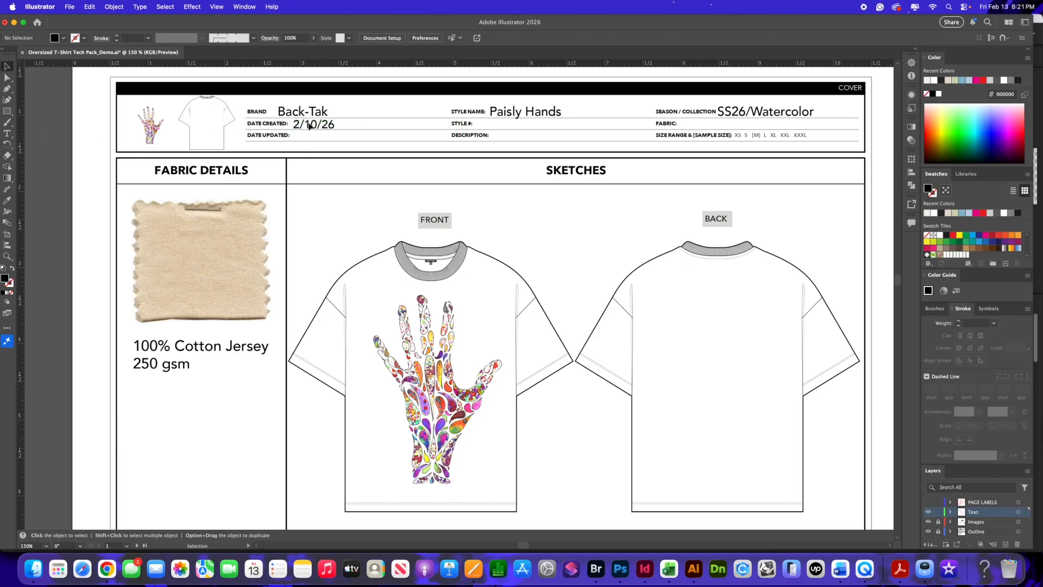
Duplicate the created date beside the DATE UPDATED label, align it under the original, and change the copy to "5/13/26".
click(315, 127)
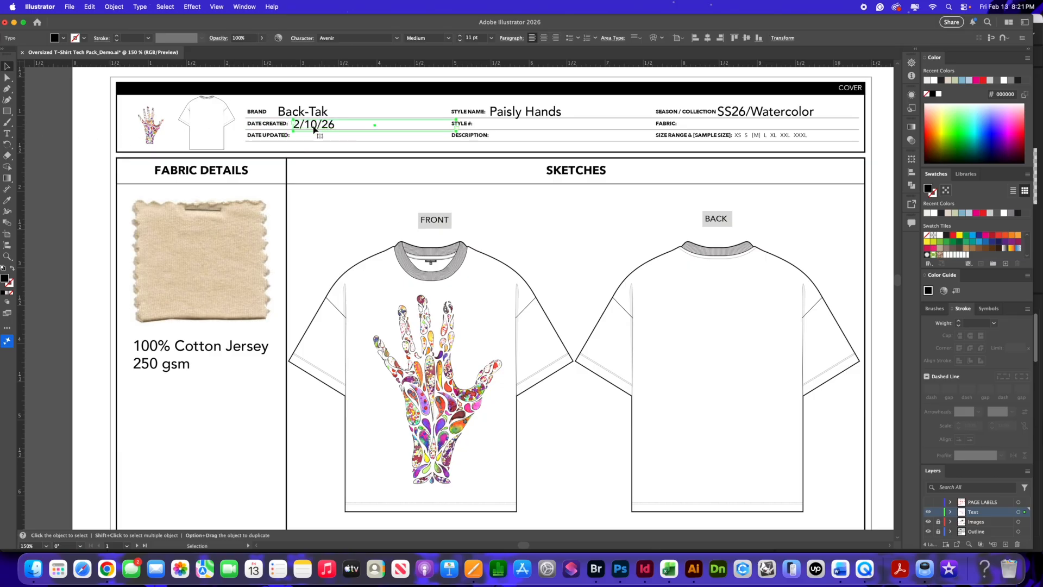
drag(316, 127, 337, 139)
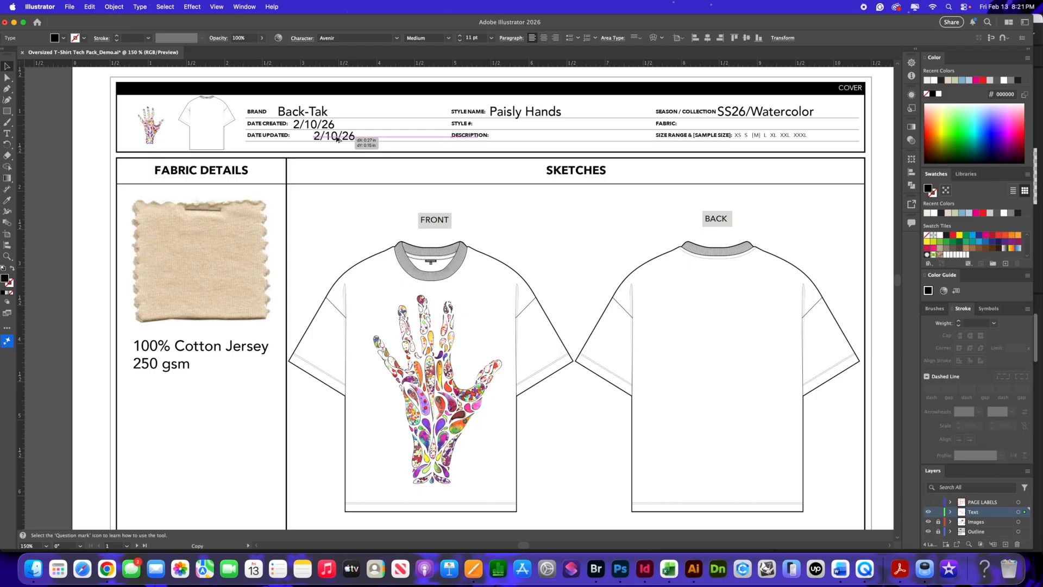
mouse_move(337, 139)
mouse_down()
mouse_move(453, 135)
mouse_move(317, 139)
mouse_up()
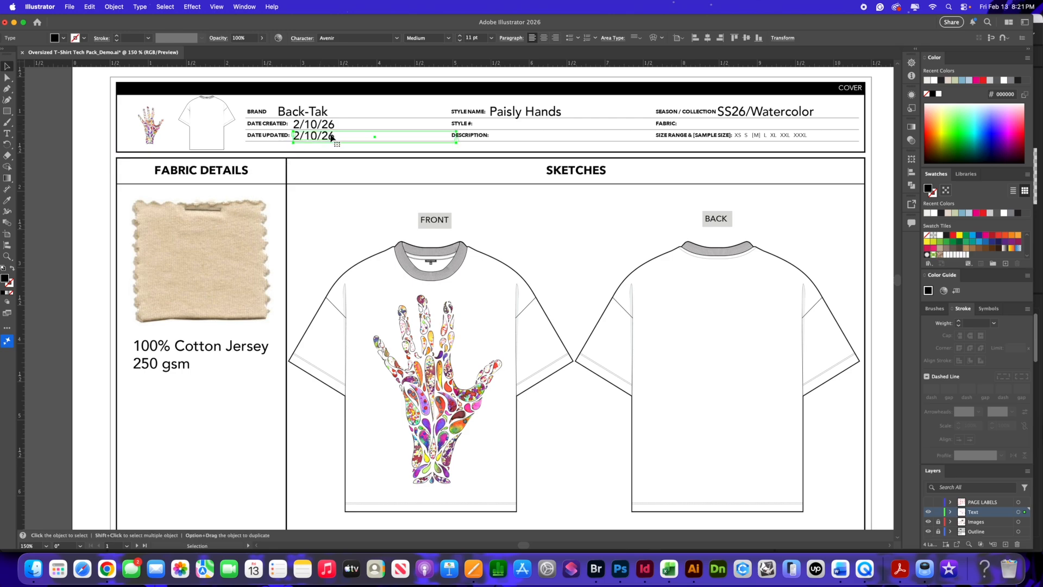
double_click(313, 134)
drag(297, 135, 289, 134)
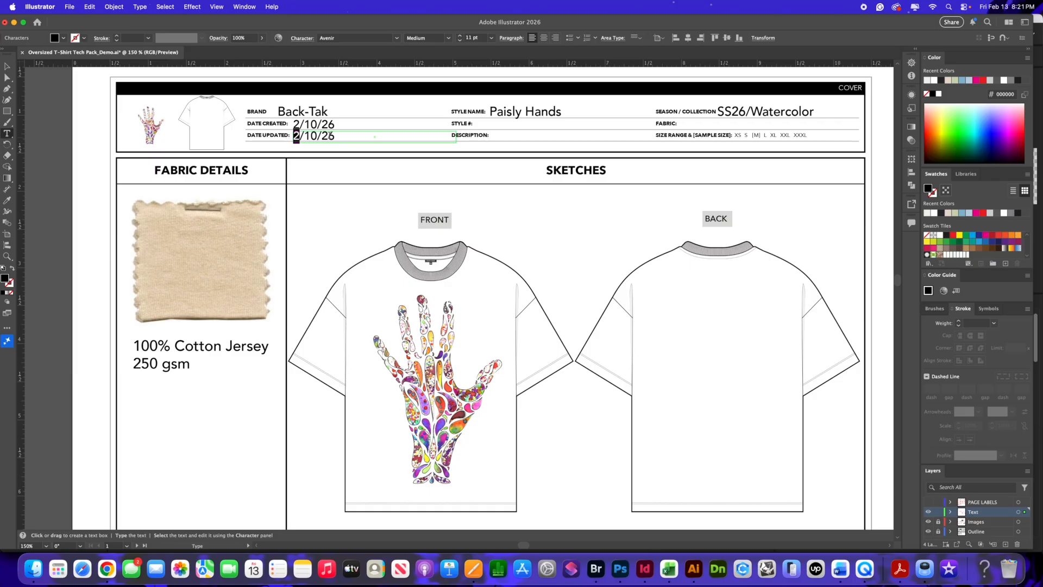
text(5)
key(BackSpace)
text(3)
key(BackSpace)
text(3)
Color the DATE UPDATED text "5/13/26" red (ec1c24) and leave text editing.
drag(335, 136, 289, 138)
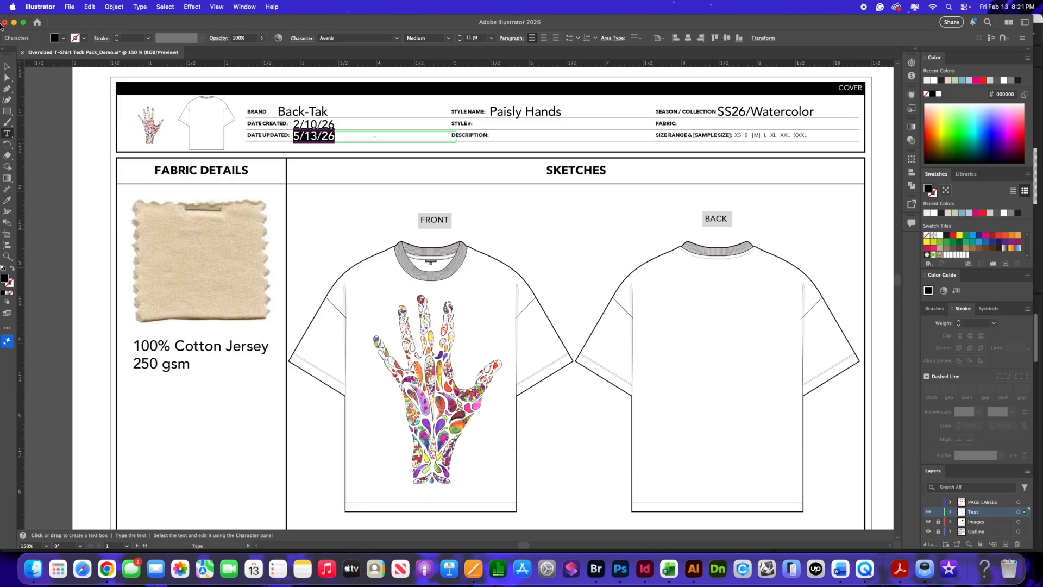
click(63, 38)
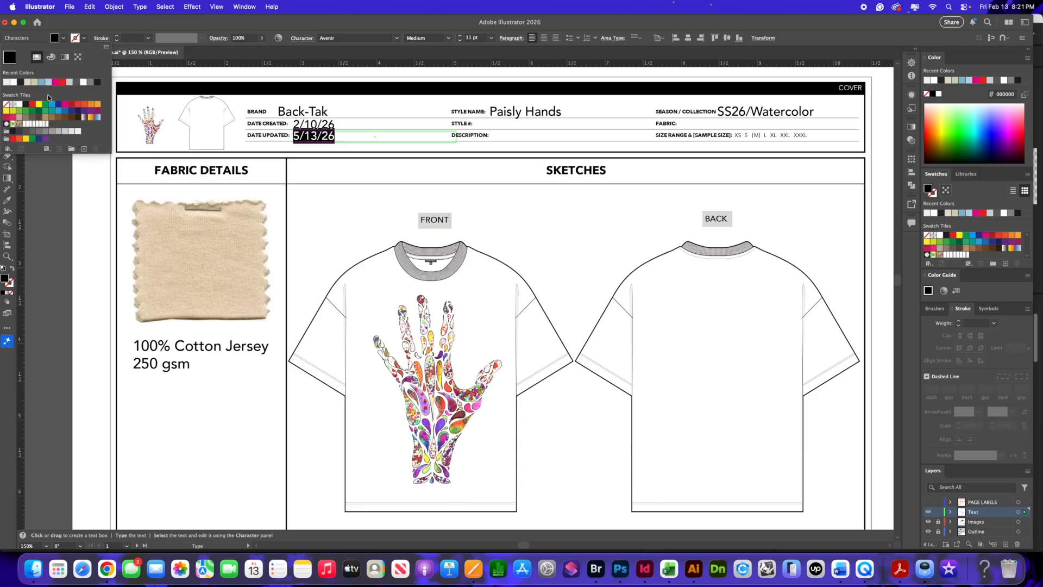
click(33, 104)
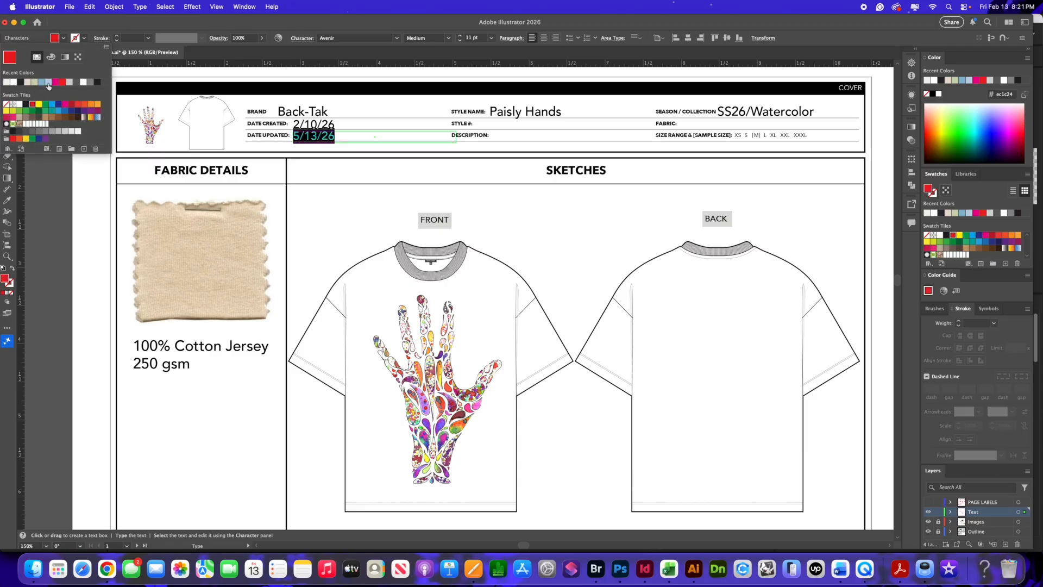
click(38, 161)
click(7, 67)
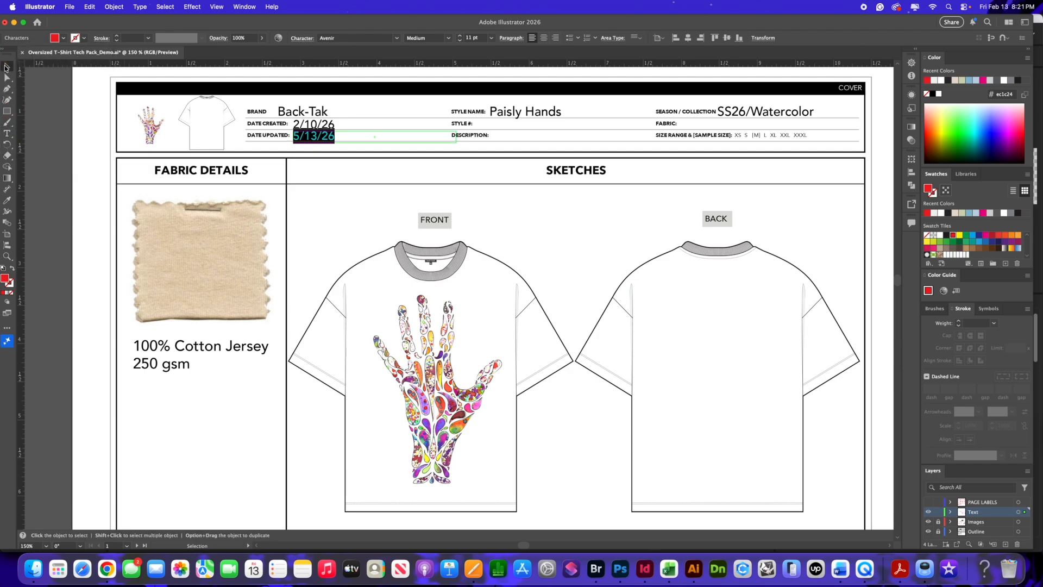
click(165, 135)
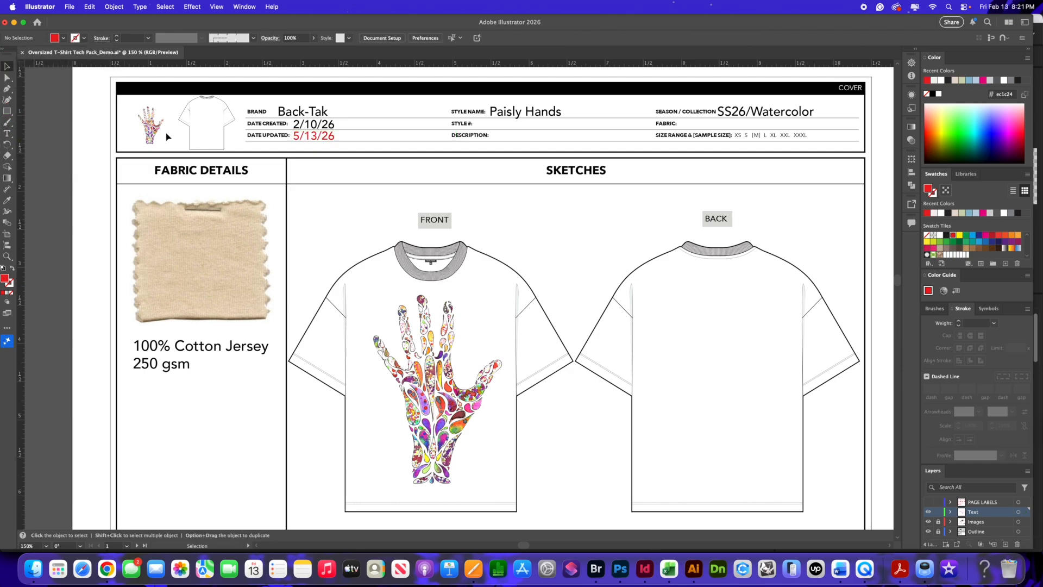
Delete the red date text from the DATE UPDATED field.
click(319, 139)
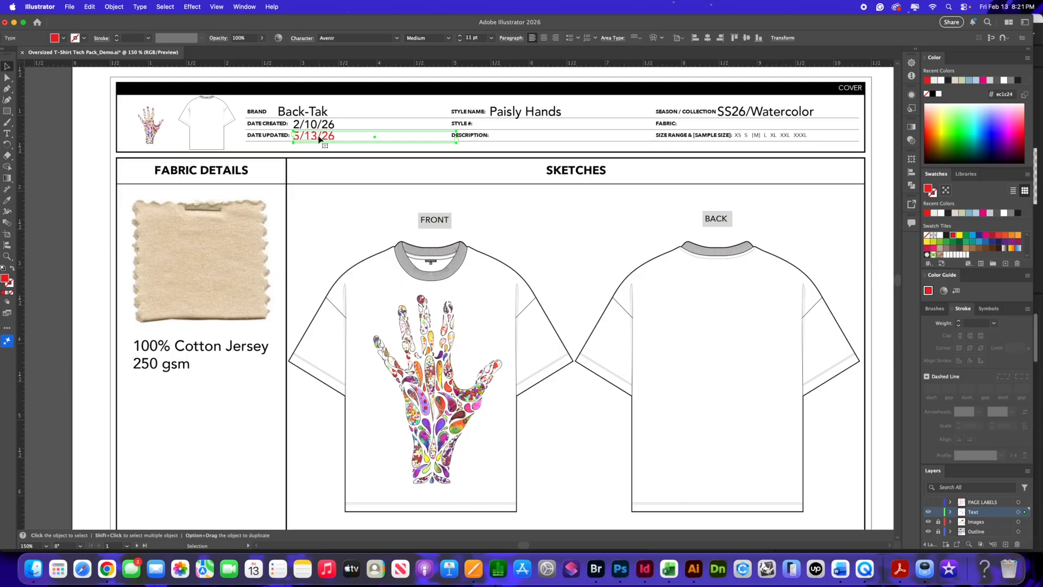
key(Delete)
Duplicate the created date beside the STYLE # label and change the copy to "SS26-0002".
click(320, 130)
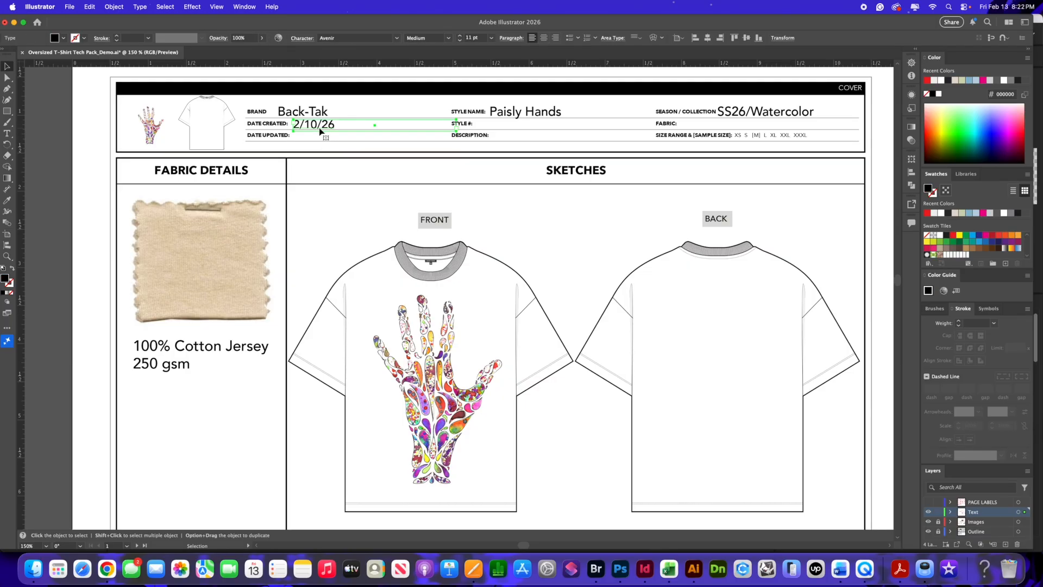
drag(326, 128, 480, 124)
key(t)
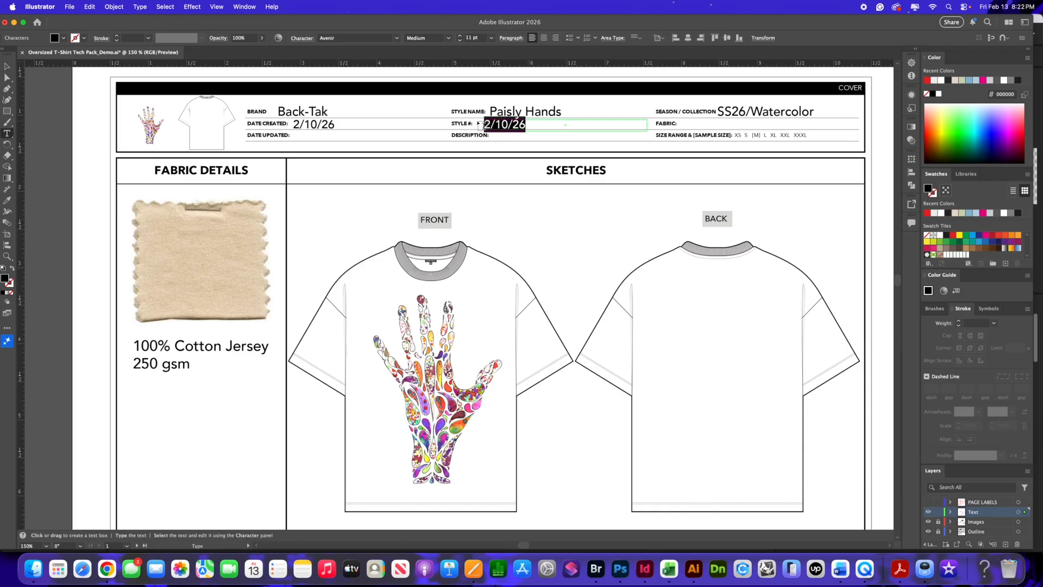
key(BackSpace)
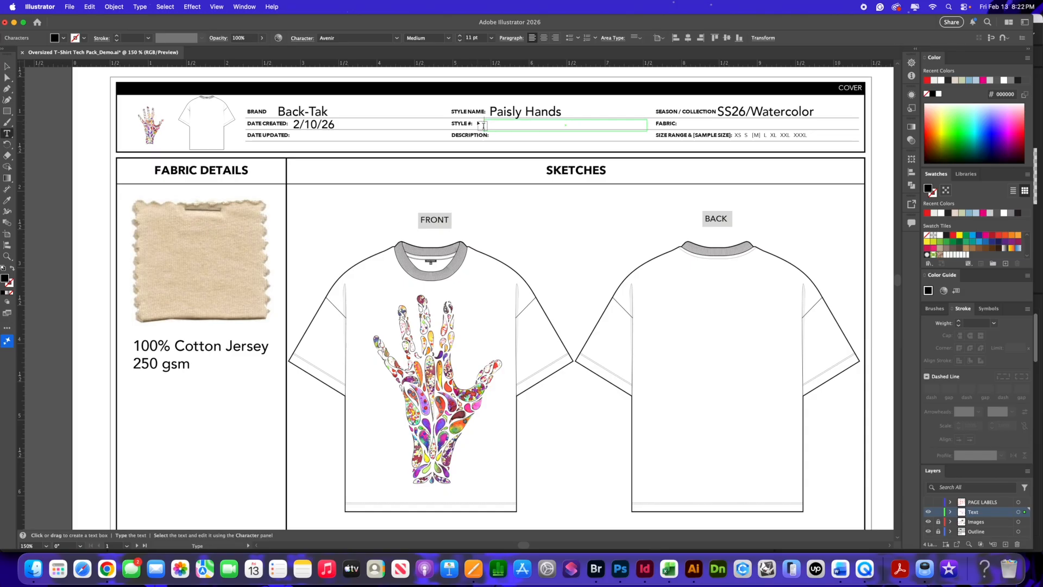
text(SS26-0002)
click(7, 66)
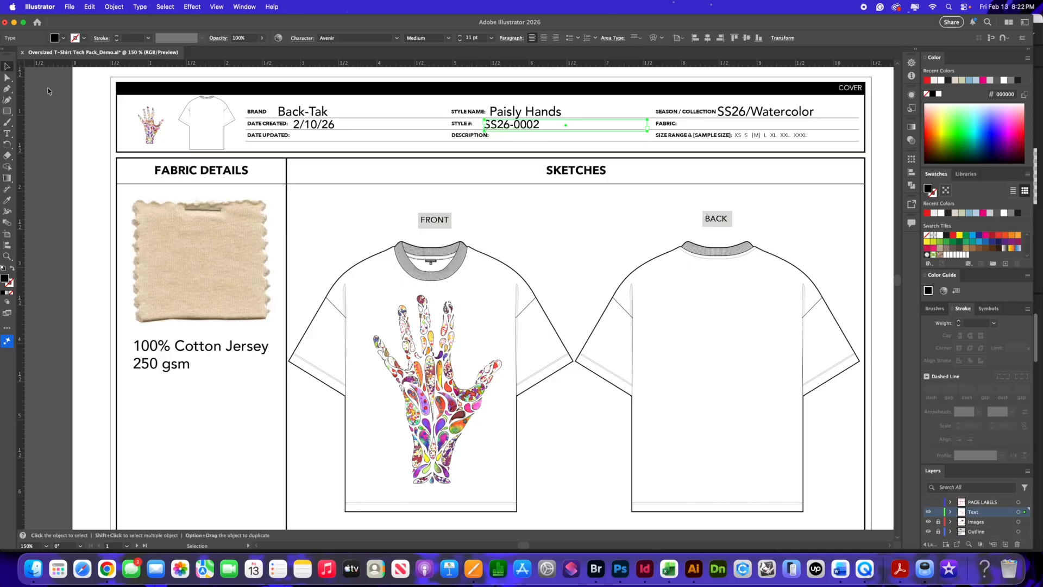
click(48, 90)
Duplicate the style number beside DESCRIPTION, and set the created date and the original style number to Avenir Book.
drag(535, 127, 543, 138)
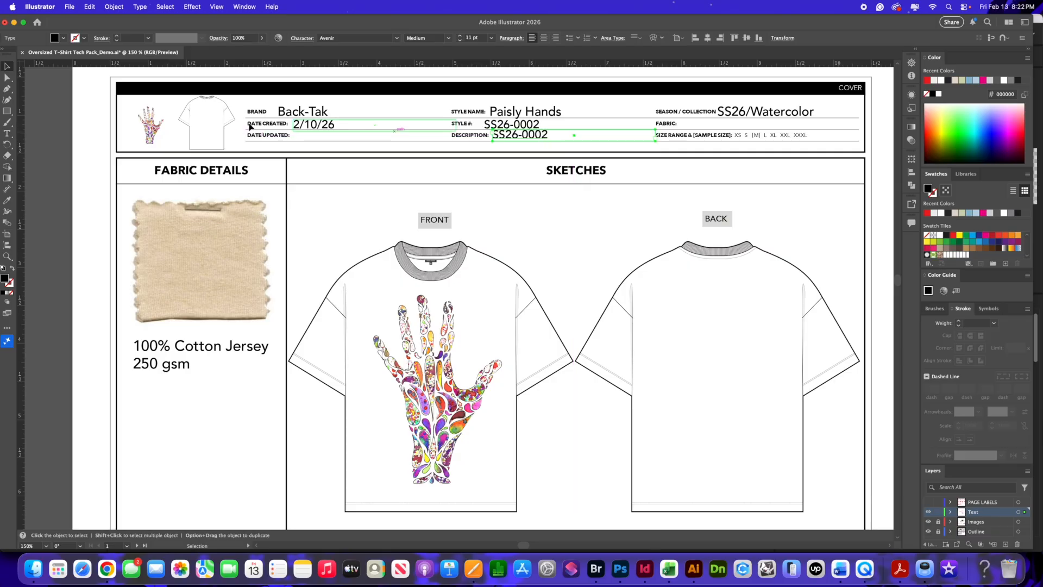
double_click(337, 124)
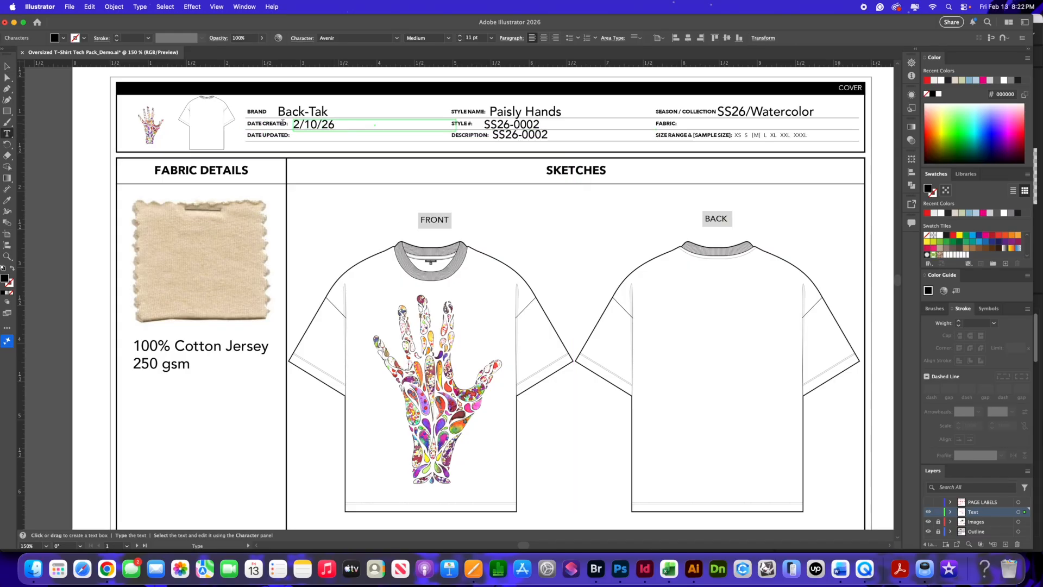
key(super+a)
click(449, 37)
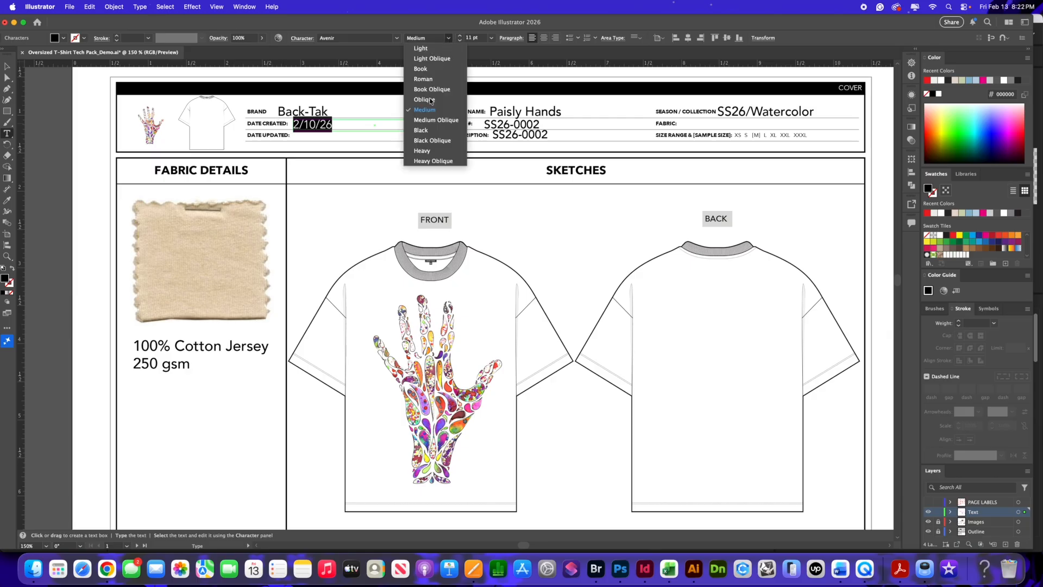
click(530, 124)
key(super+a)
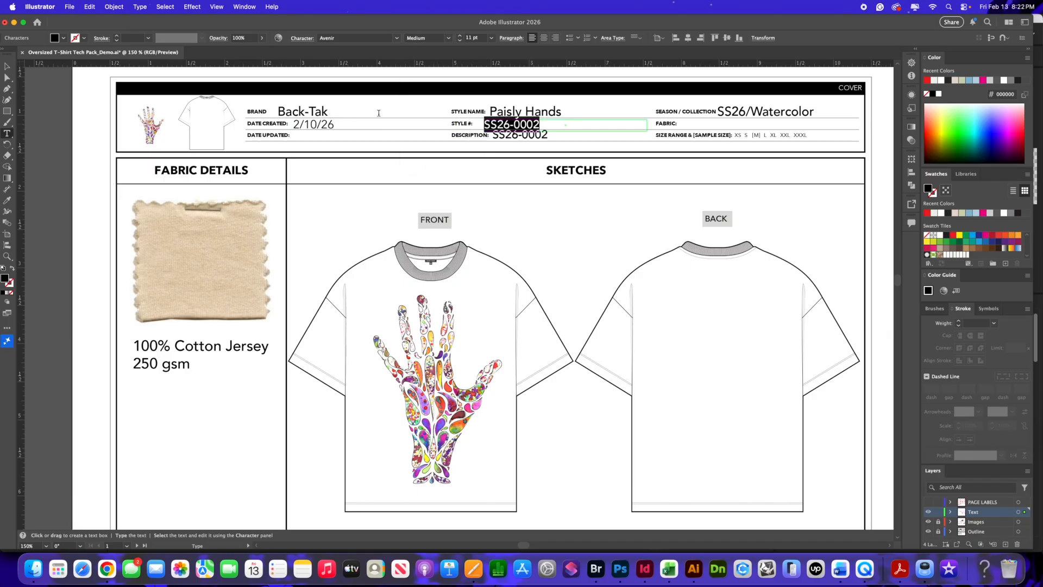
click(449, 38)
click(430, 70)
Set the font size of the created date and the style number to 10 pt.
click(545, 134)
drag(541, 124, 497, 123)
drag(335, 124, 292, 124)
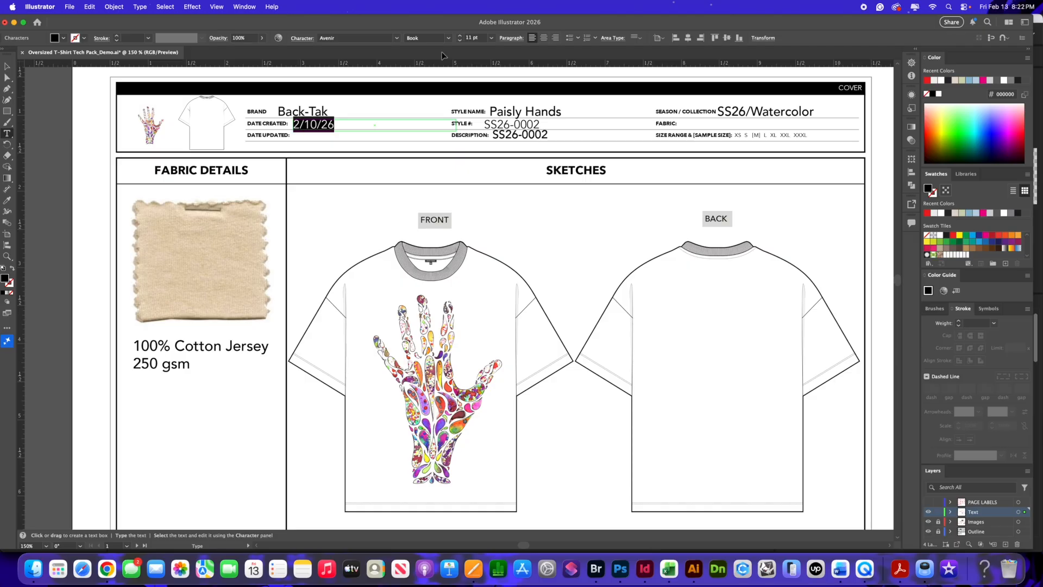
click(491, 37)
click(505, 103)
drag(536, 124, 483, 125)
click(491, 38)
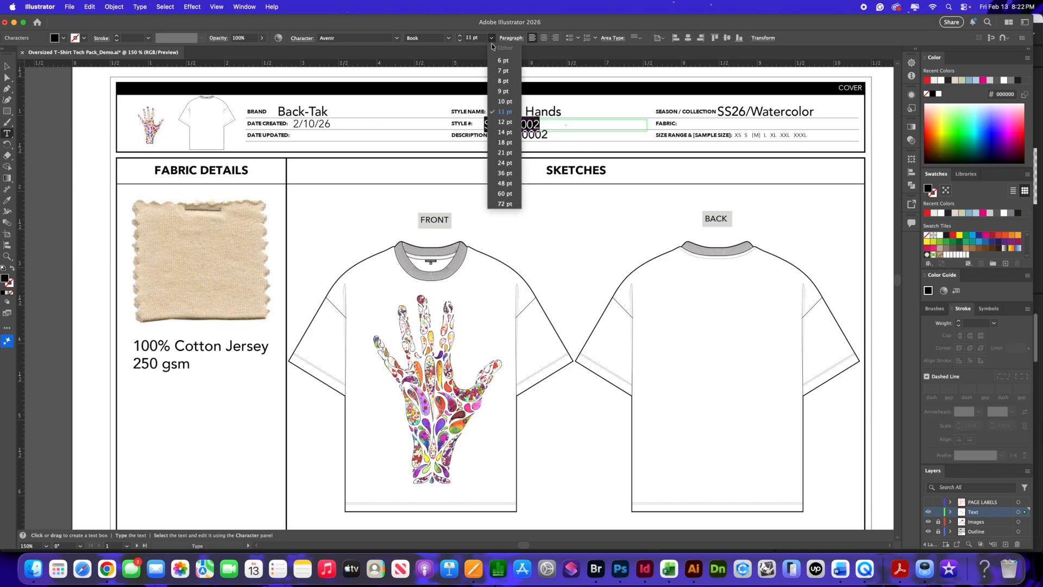
click(505, 102)
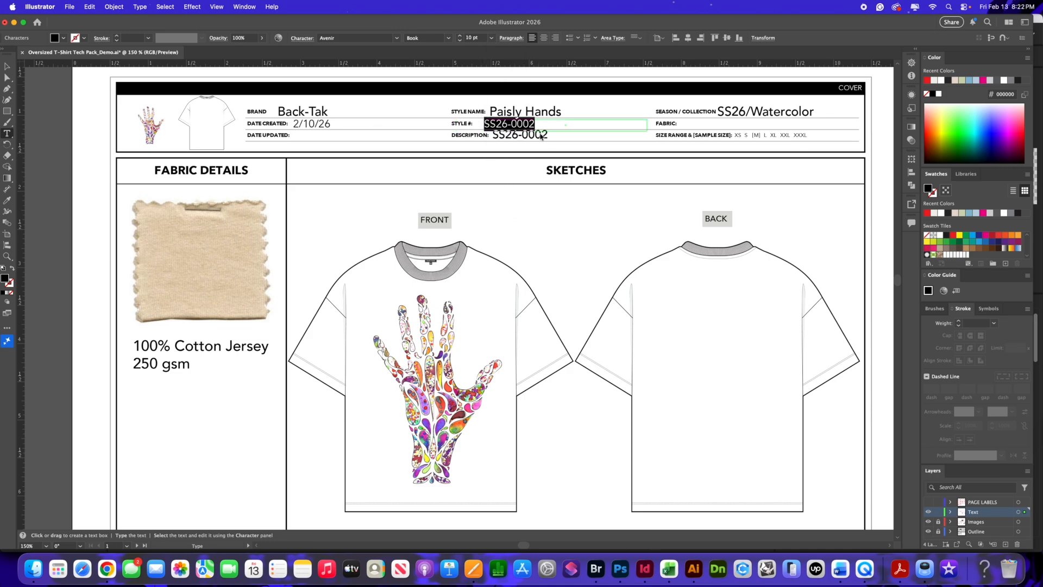
Delete the duplicated style number from the DESCRIPTION field.
click(7, 77)
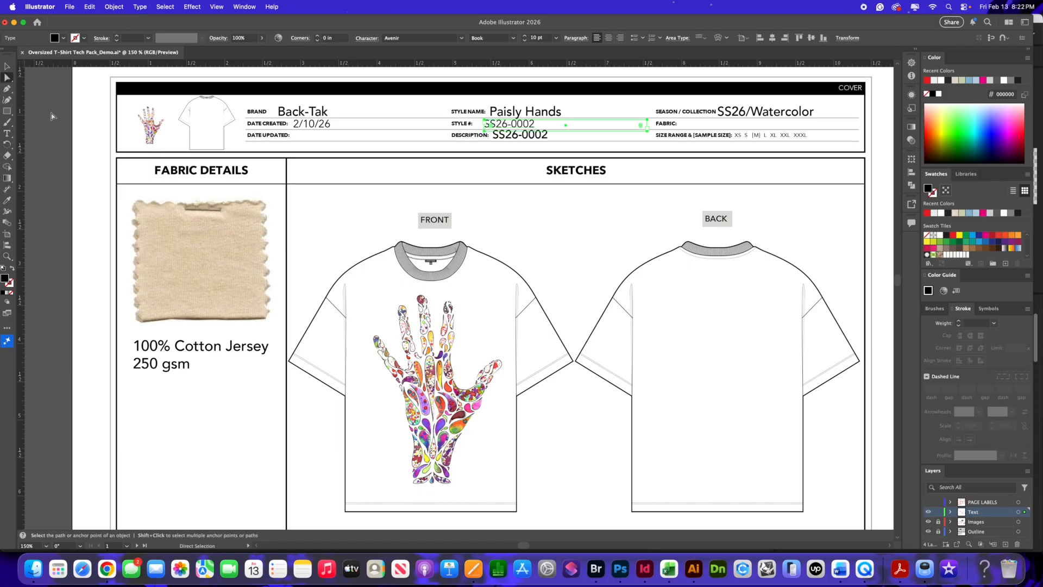
click(346, 150)
click(530, 139)
key(BackSpace)
Try setting the Back-Tak brand text to 10 pt in Avenir Book.
key(t)
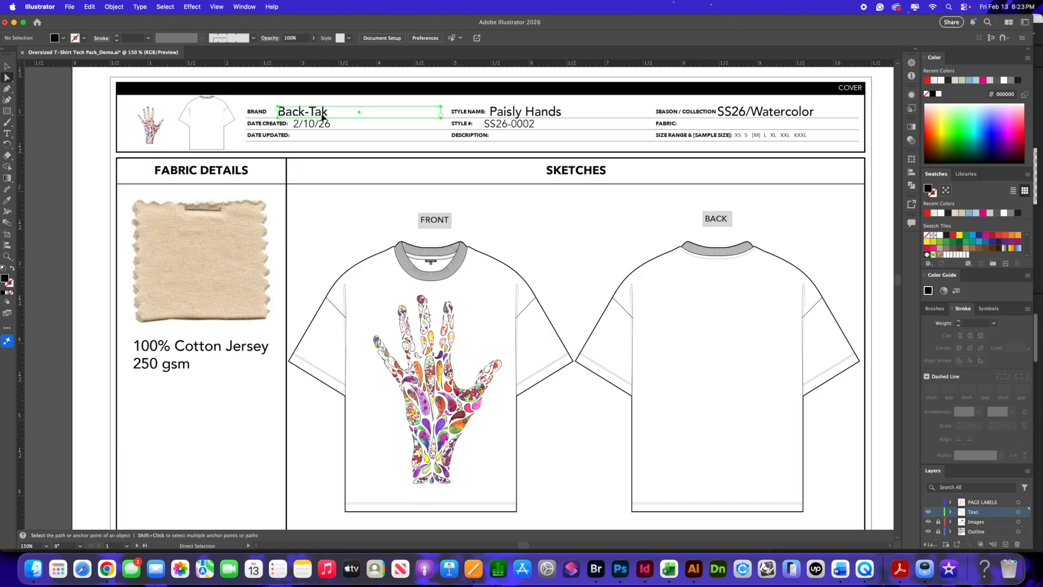
click(330, 114)
key(alt+shift+Left)
key(alt+shift+Left)
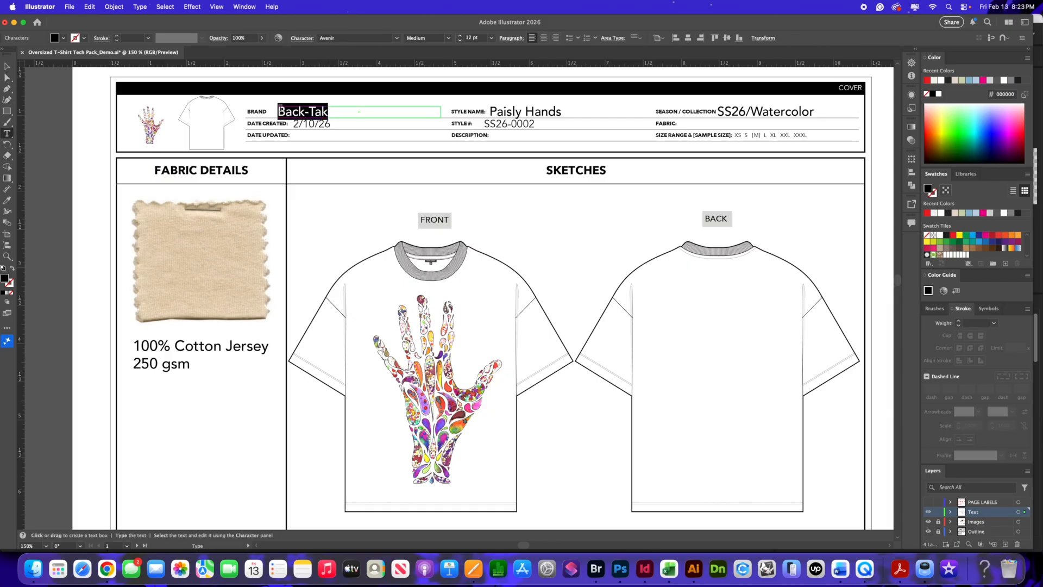
click(491, 37)
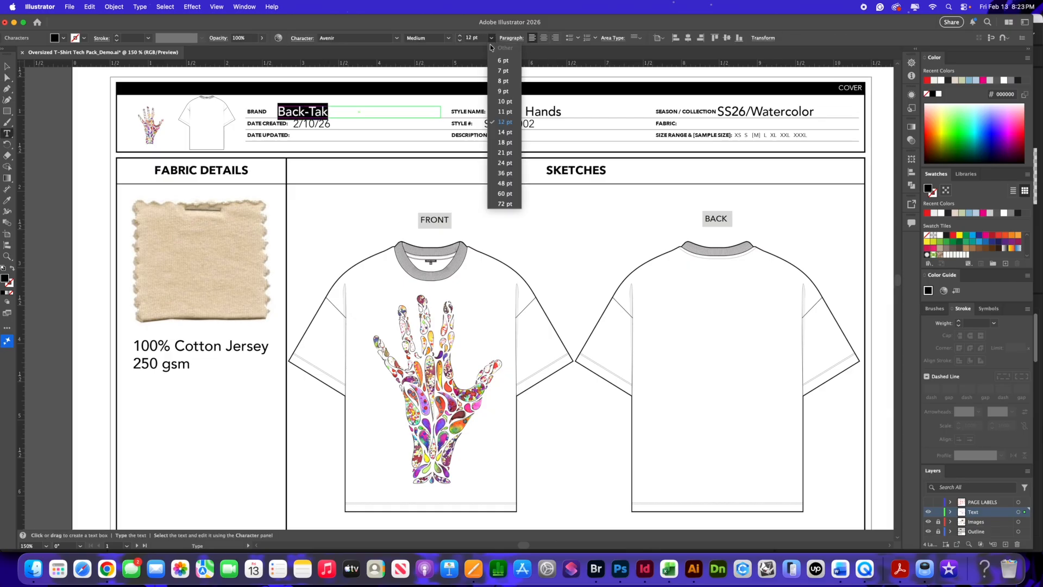
click(505, 102)
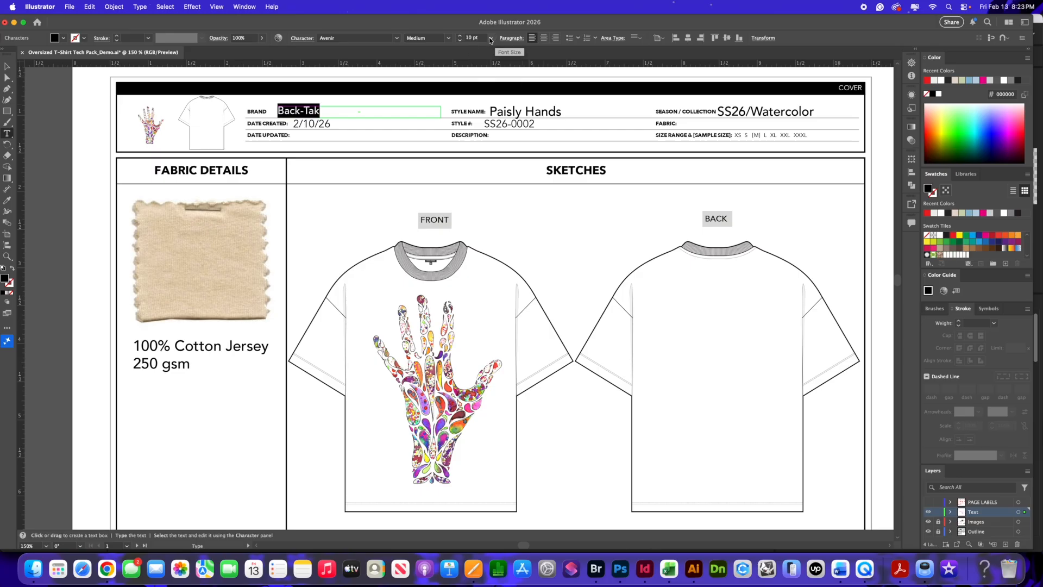
click(448, 38)
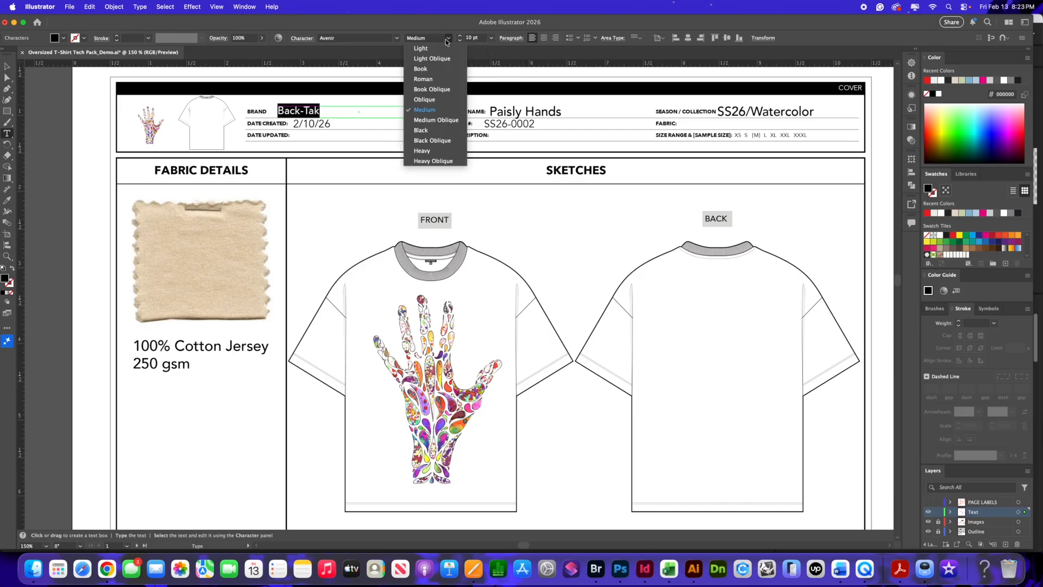
click(427, 70)
click(550, 110)
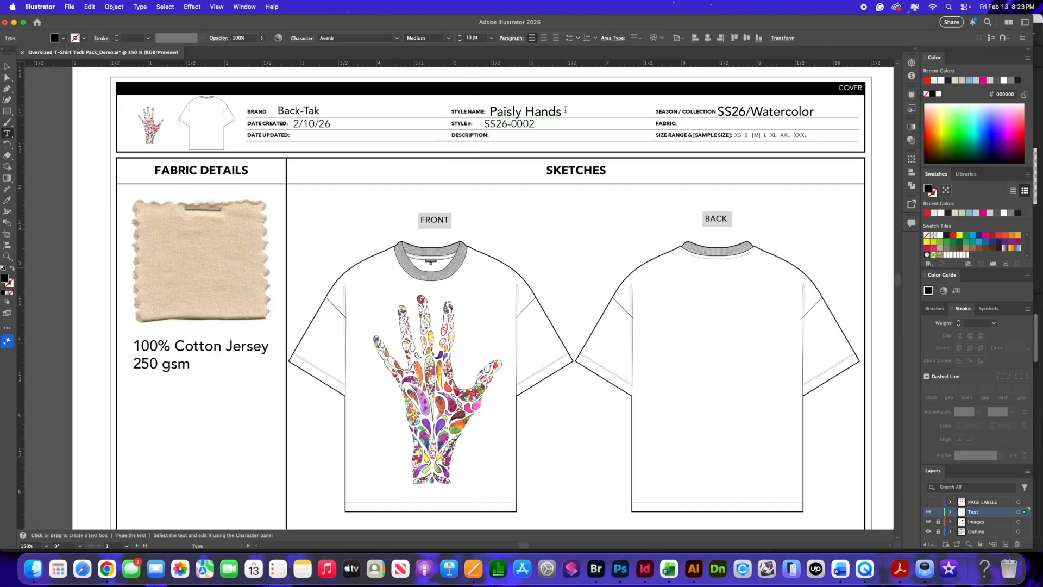
drag(329, 111, 164, 119)
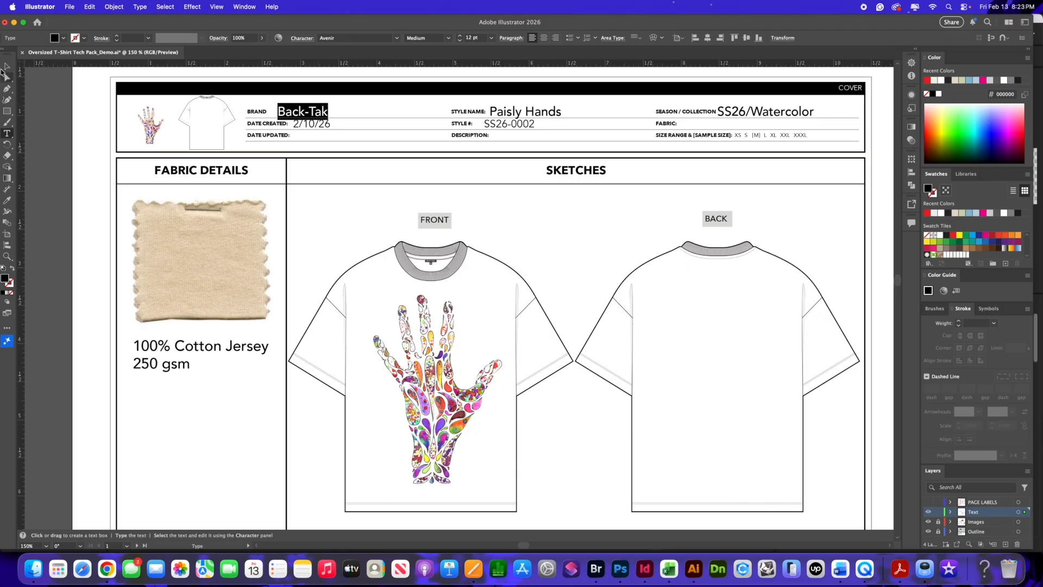
click(38, 104)
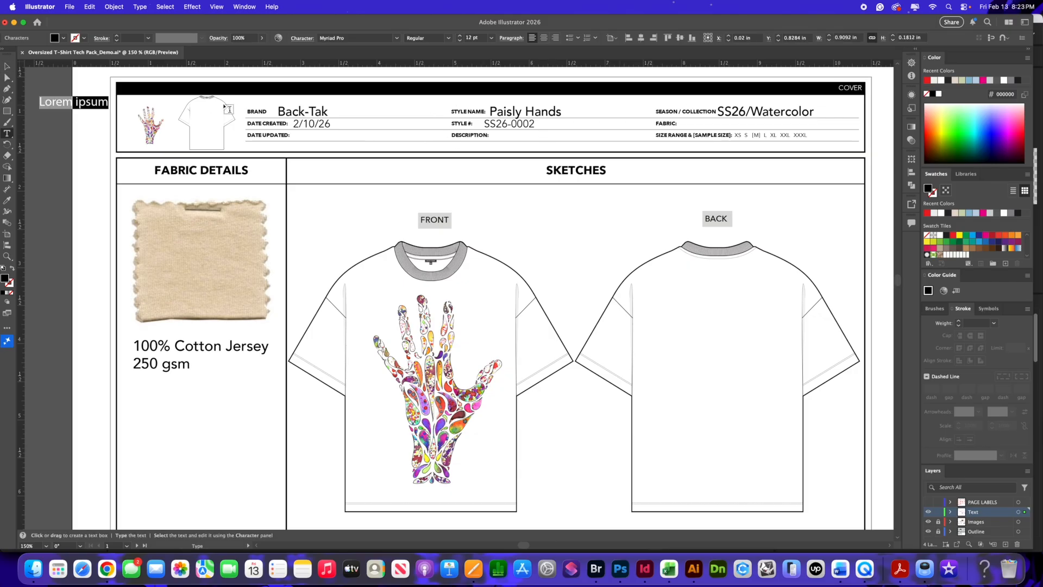
key(Escape)
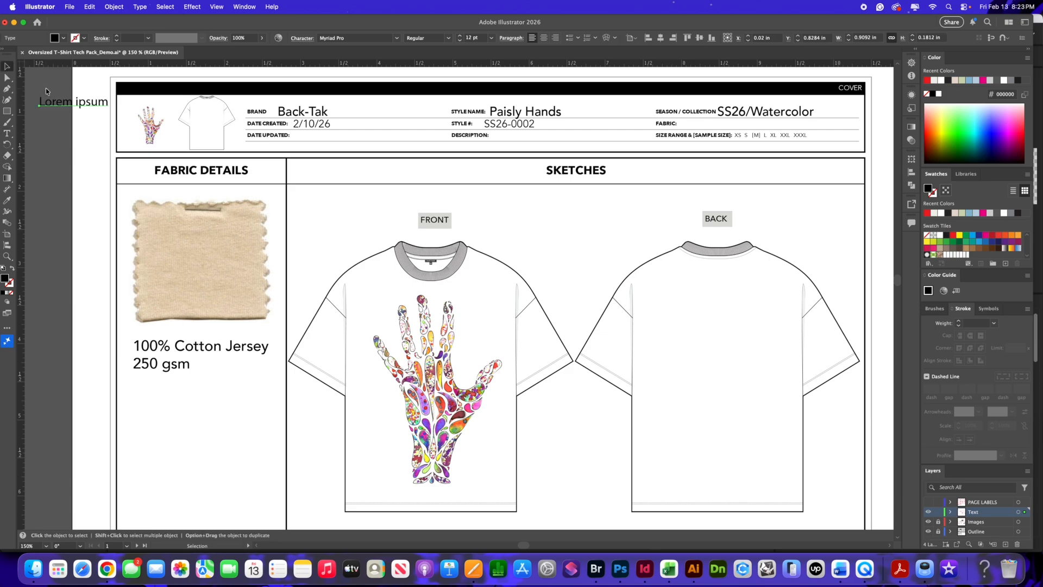
key(Delete)
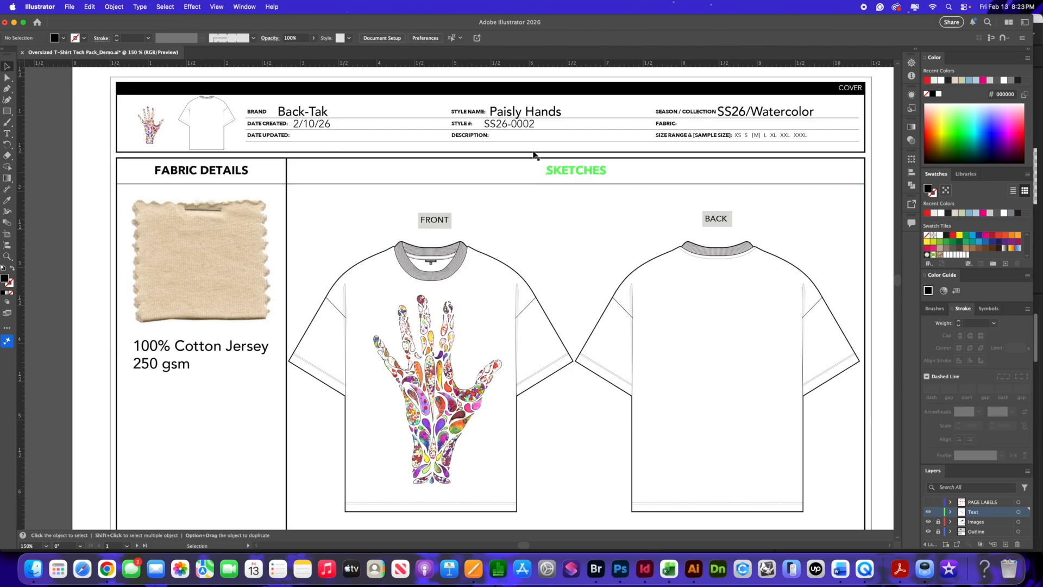
Duplicate the 10 pt style number beside the DESCRIPTION label and change the copy to "Oversized fit graphic tee".
click(525, 126)
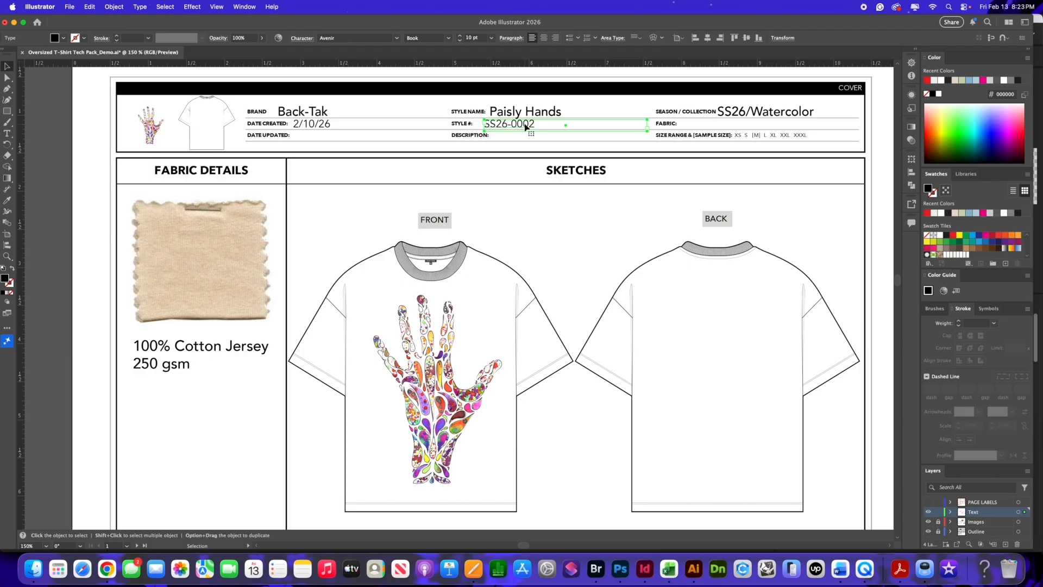
drag(526, 127, 533, 138)
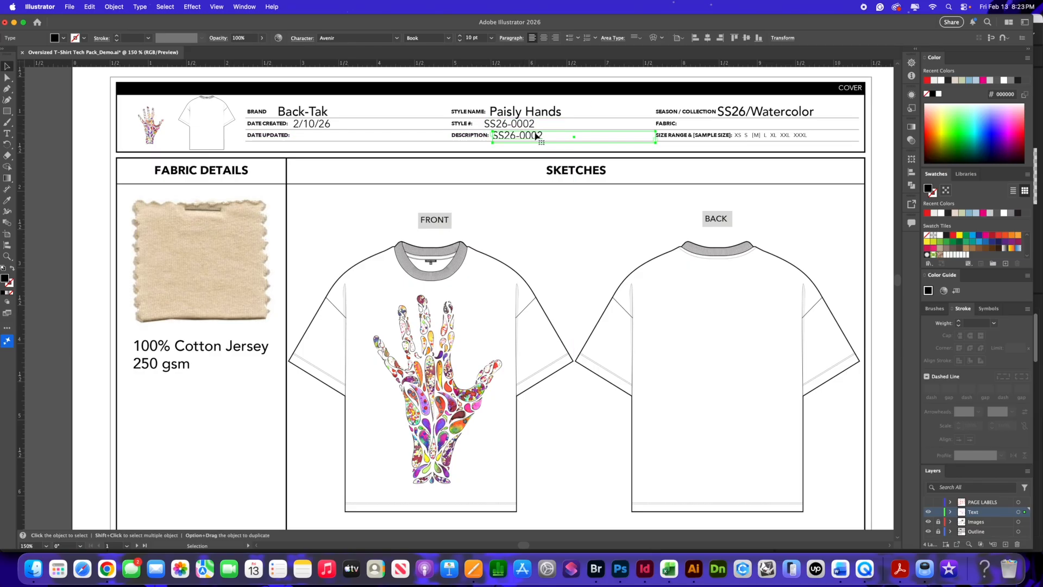
double_click(540, 136)
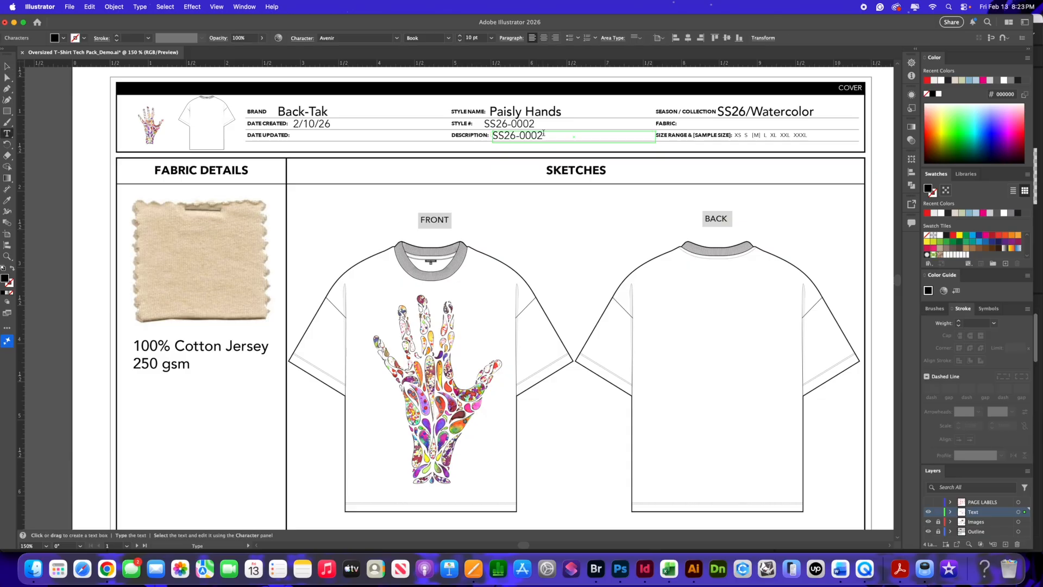
drag(543, 135, 490, 132)
key(BackSpace)
text(Oversized fit graphi)
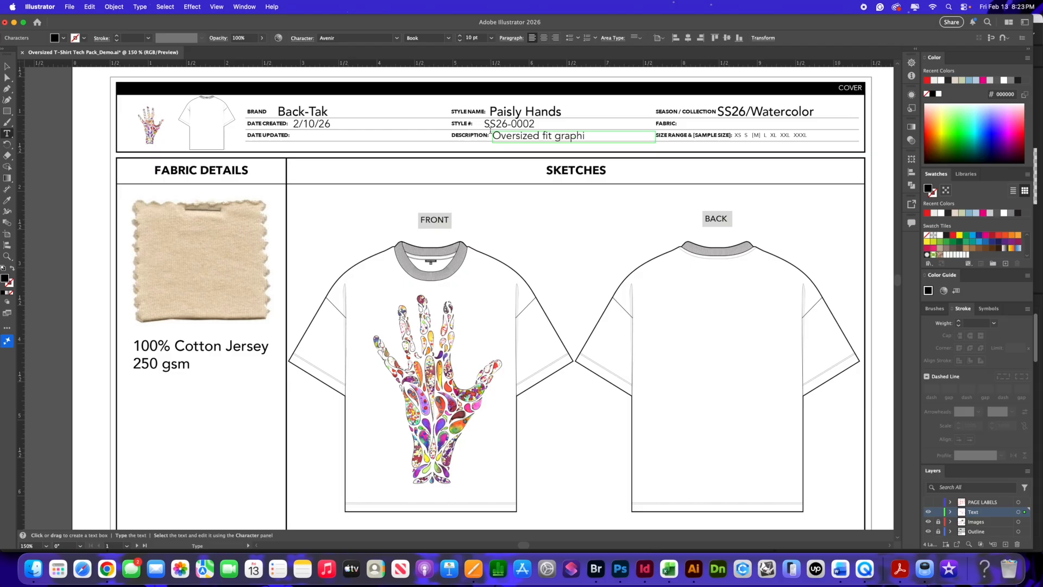
key(BackSpace)
key(BackSpace)
text(phic tee)
click(7, 66)
click(441, 136)
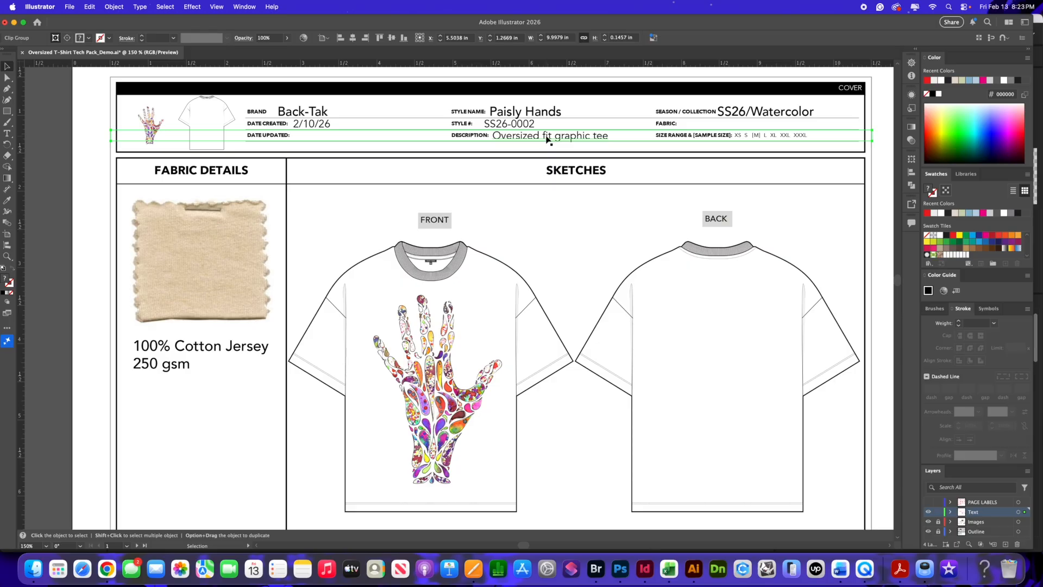
Duplicate the description beside the FABRIC label, change the copy to "100% Cotton Jersey", and nudge it into line.
drag(547, 138, 670, 123)
key(t)
text(10)
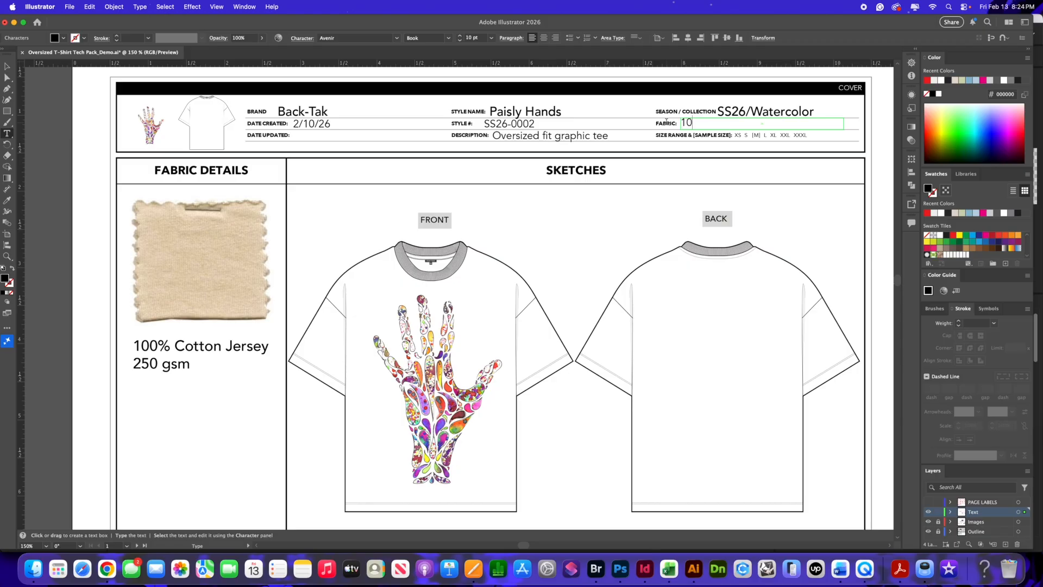
text(0% Cotton Jersey)
click(8, 67)
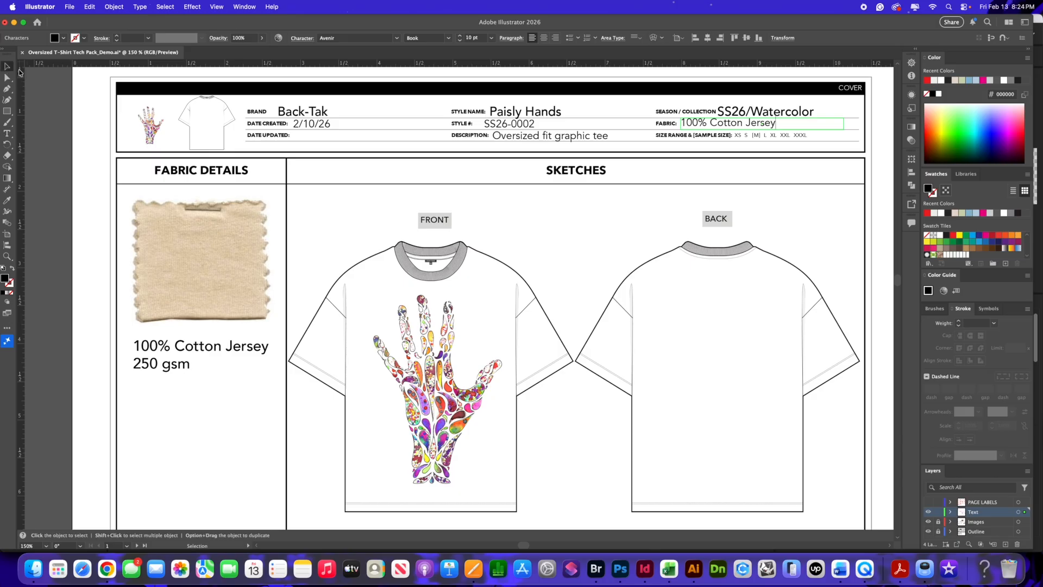
click(781, 128)
click(779, 131)
drag(766, 126, 767, 127)
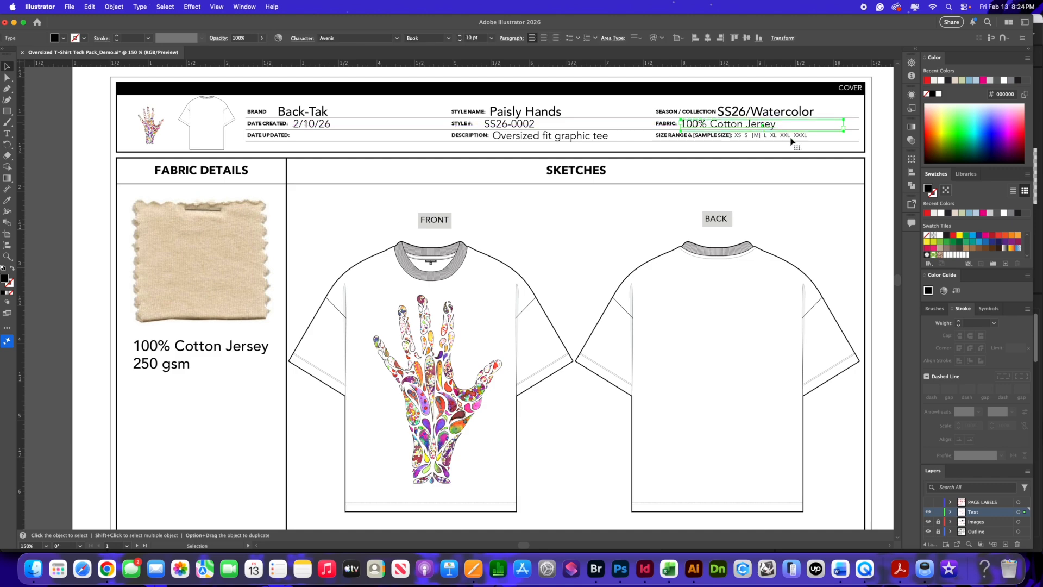
click(824, 149)
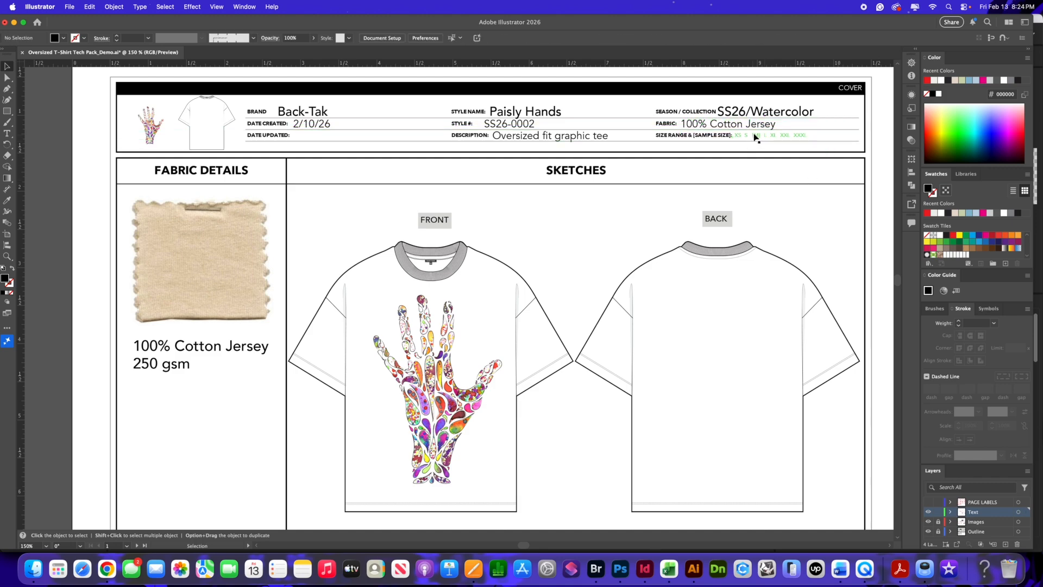
Look over the header blocks on the other tech pack pages, down to the measurement pages.
key(super+minus)
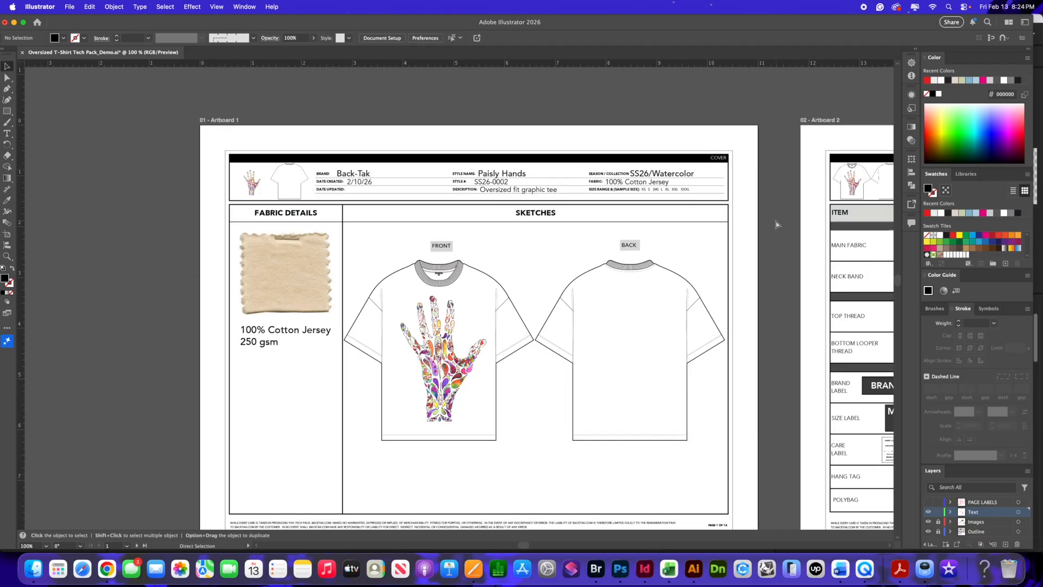
key(super+minus)
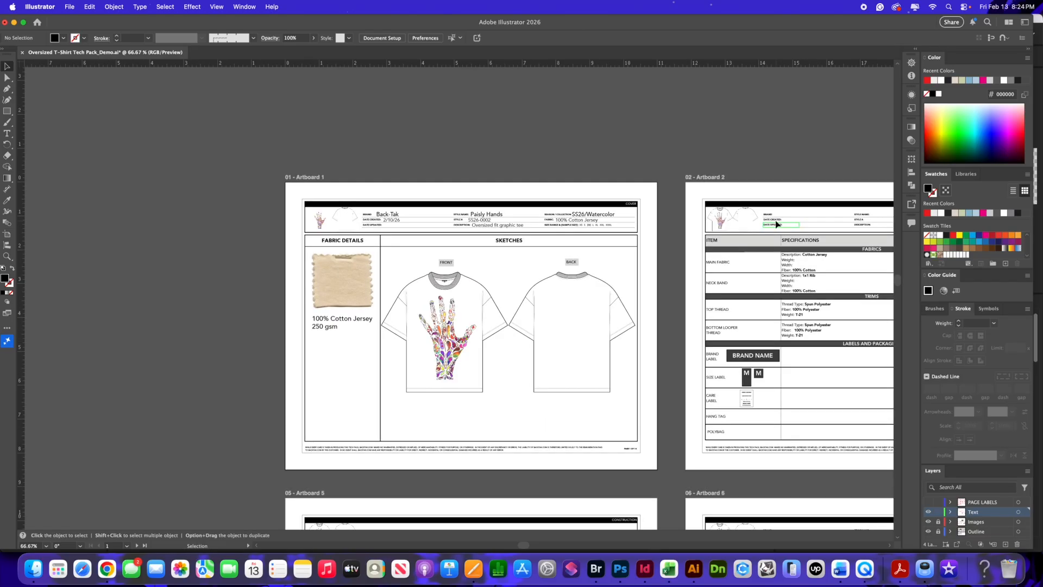
scroll(626, 261, down, 5)
scroll(626, 263, down, 10)
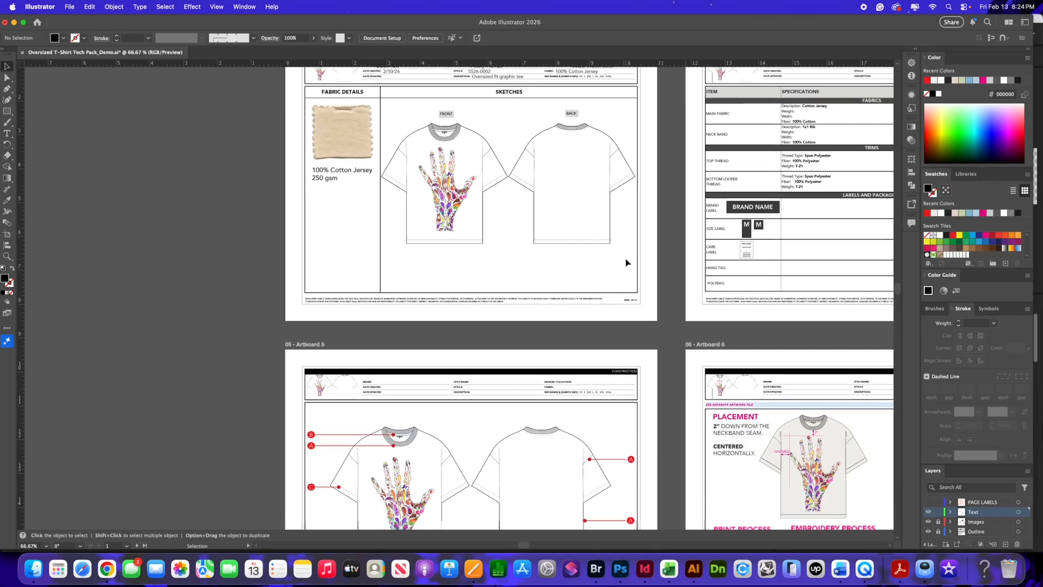
scroll(625, 259, down, 5)
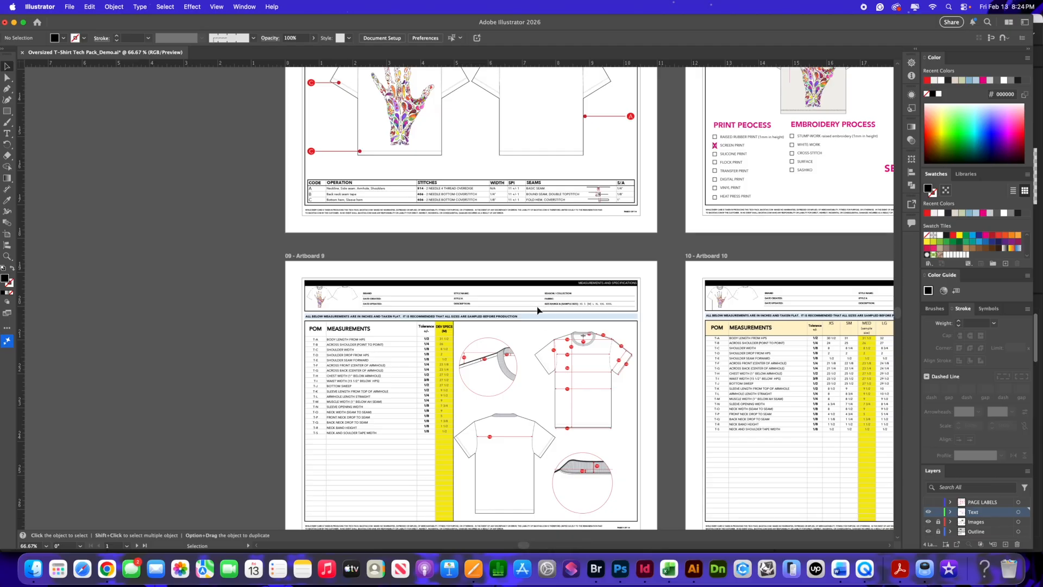
scroll(538, 311, up, 17)
scroll(536, 311, up, 3)
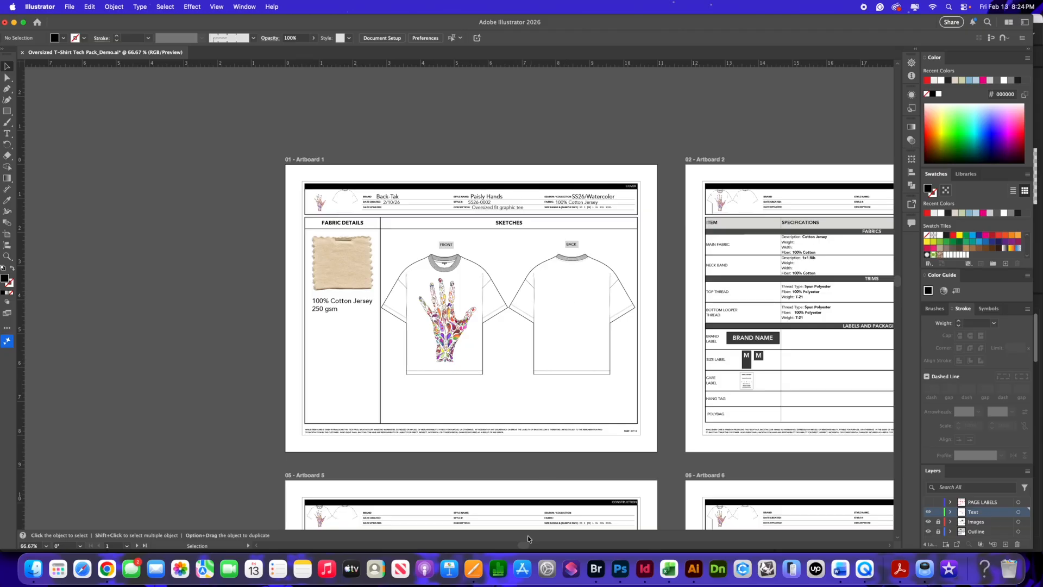
drag(525, 545, 538, 540)
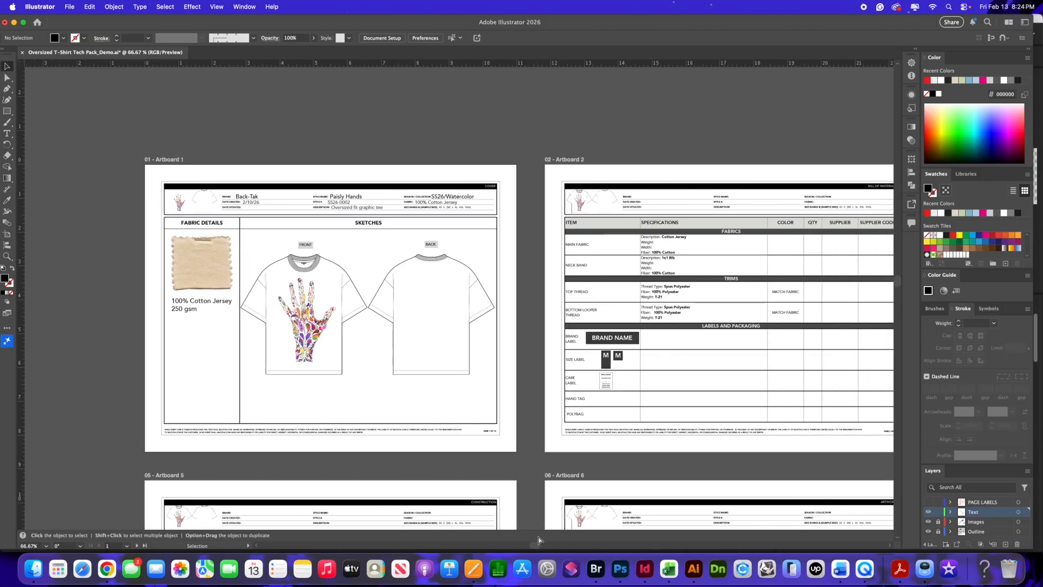
key(super+1)
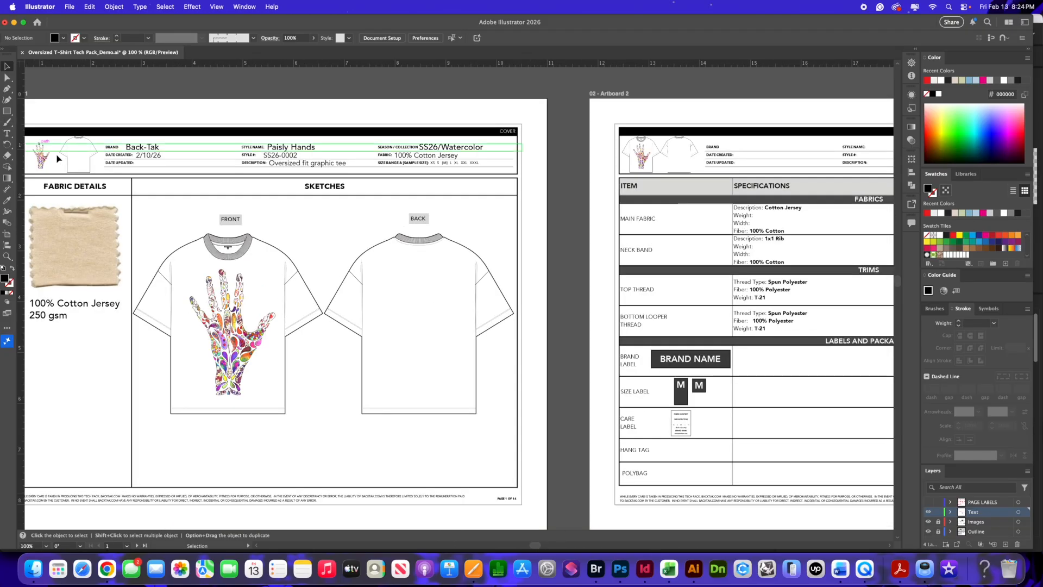
click(134, 149)
shift+click(288, 150)
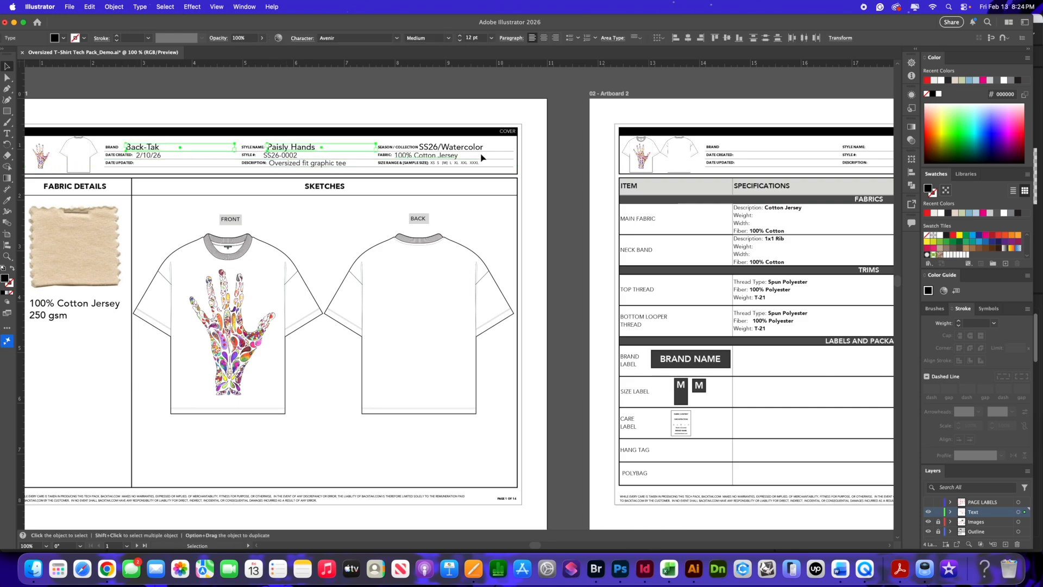
shift+click(479, 148)
shift+click(149, 156)
shift+click(310, 160)
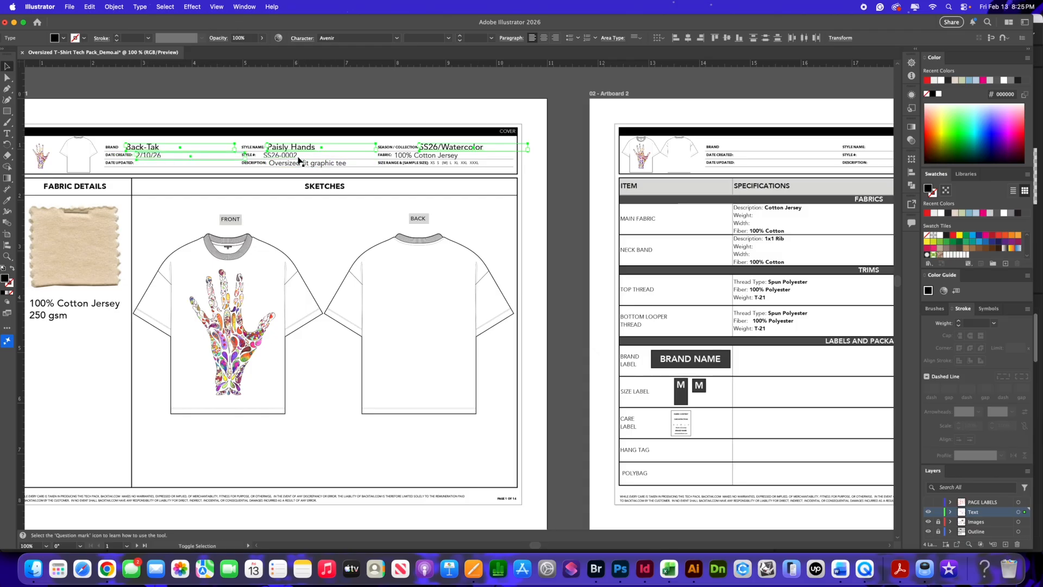
click(383, 120)
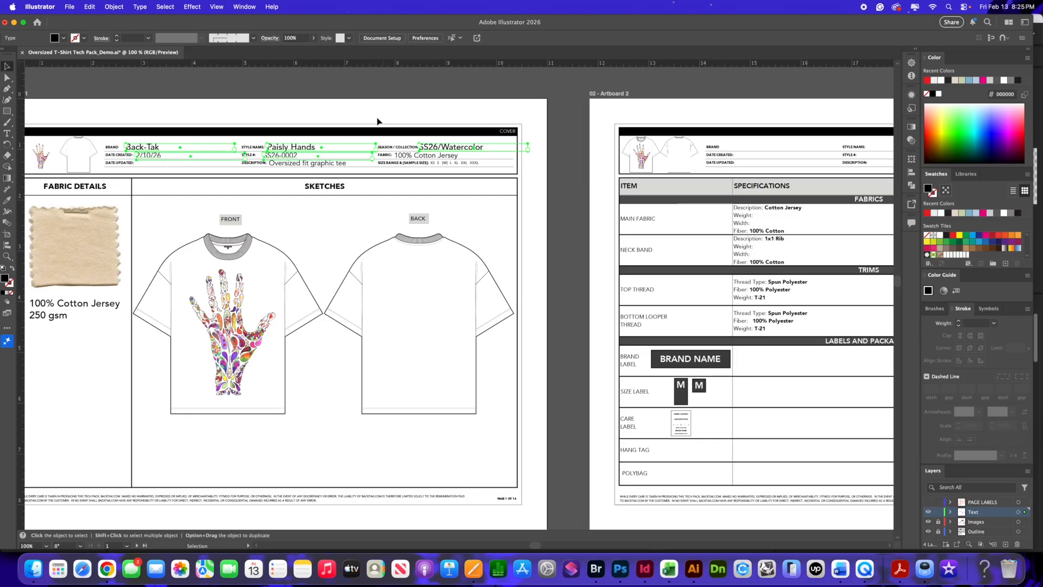
Nudge the style number on the cover page into line with the style name above it.
drag(268, 155, 272, 163)
click(327, 111)
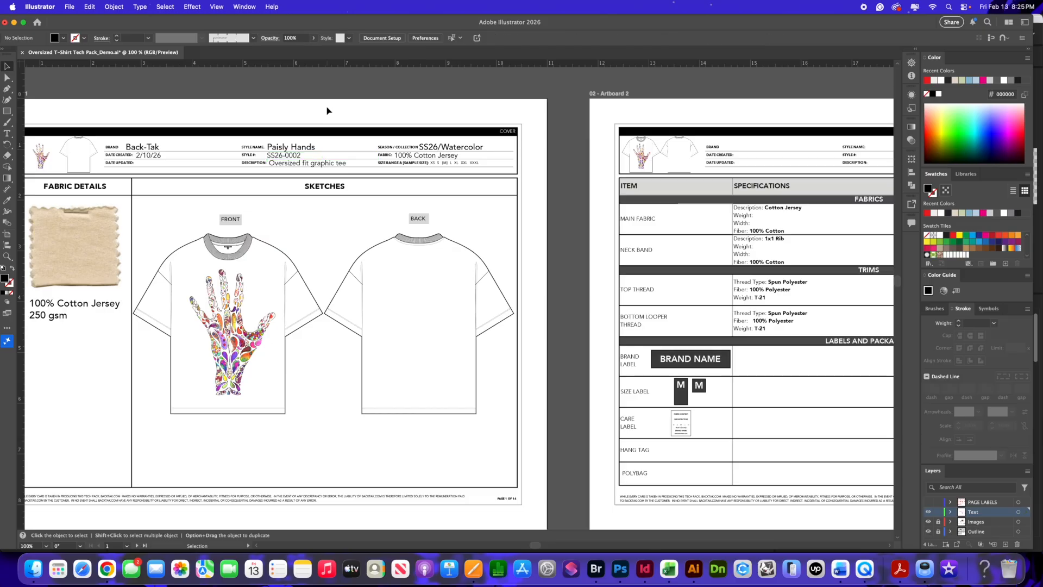
Select the brand, style name, season/collection, date created, style number, description and fabric values in the cover page header for copying.
click(144, 150)
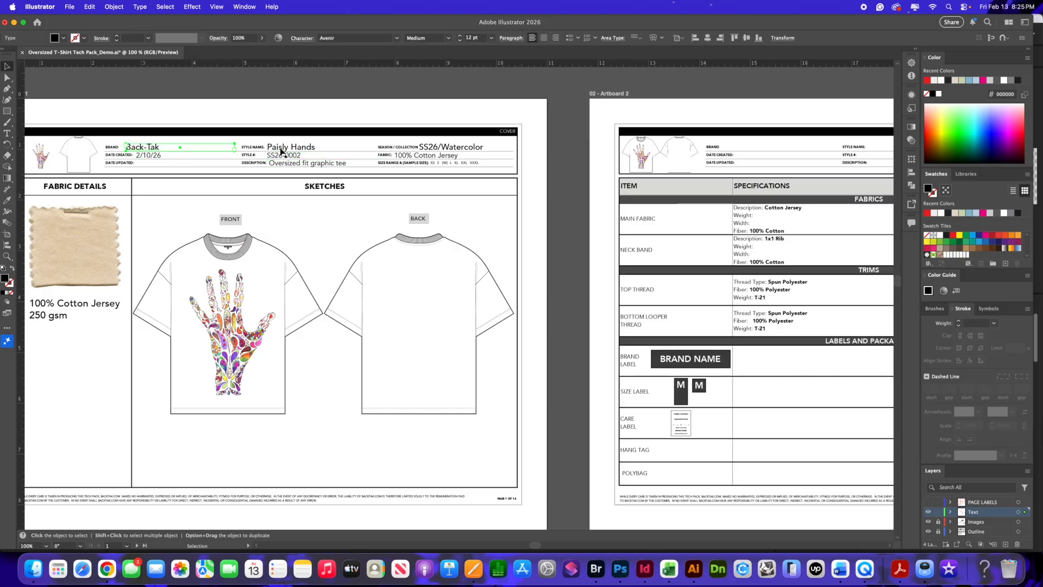
shift+click(292, 149)
shift+click(473, 148)
shift+click(202, 156)
shift+click(296, 157)
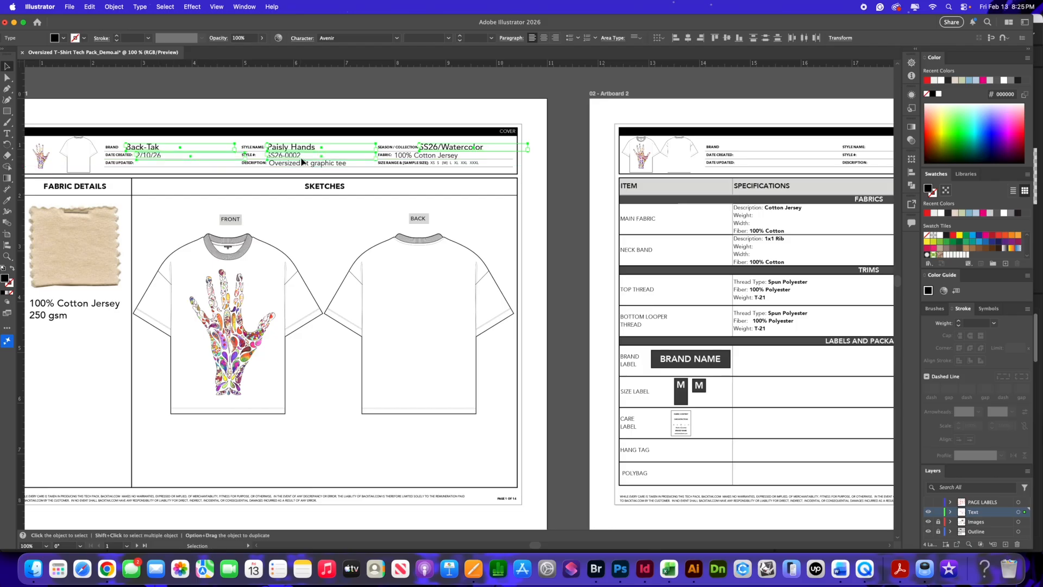
shift+click(302, 162)
shift+click(416, 159)
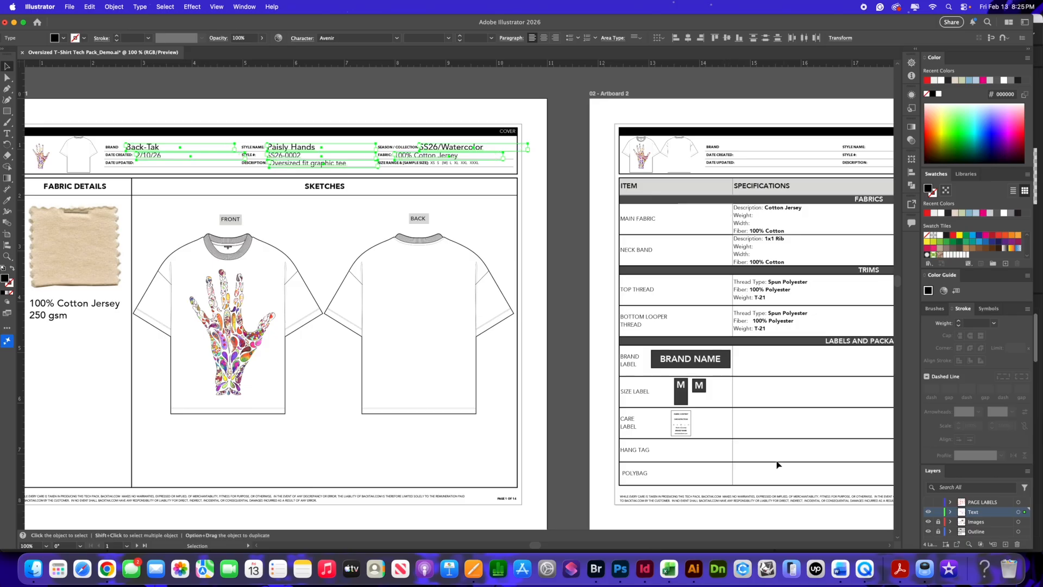
Paste the cover page's header values in place on the Bill of Materials page, Artboard 2.
drag(536, 547, 547, 546)
key(super+minus)
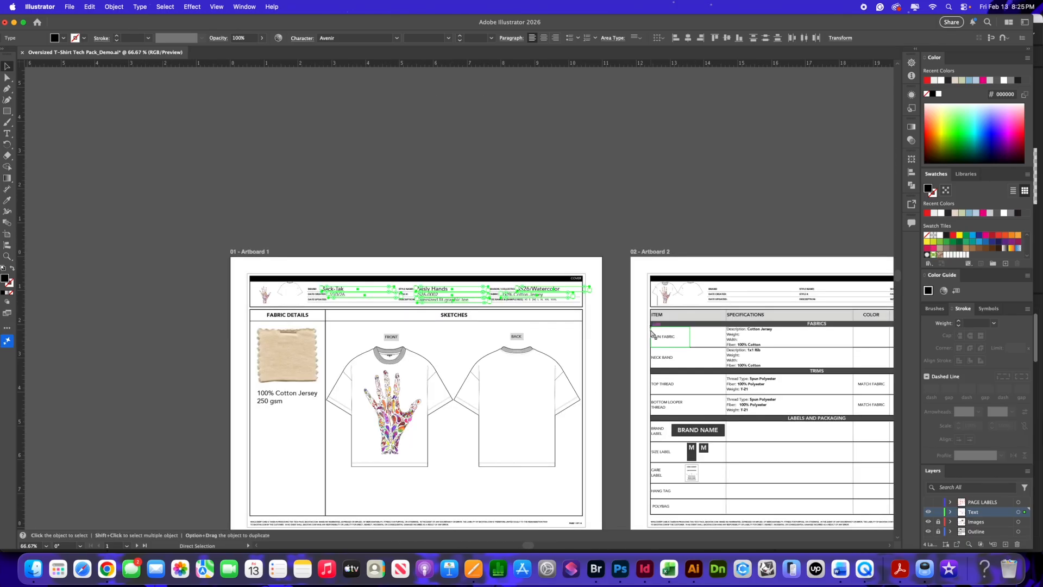
drag(769, 229, 746, 282)
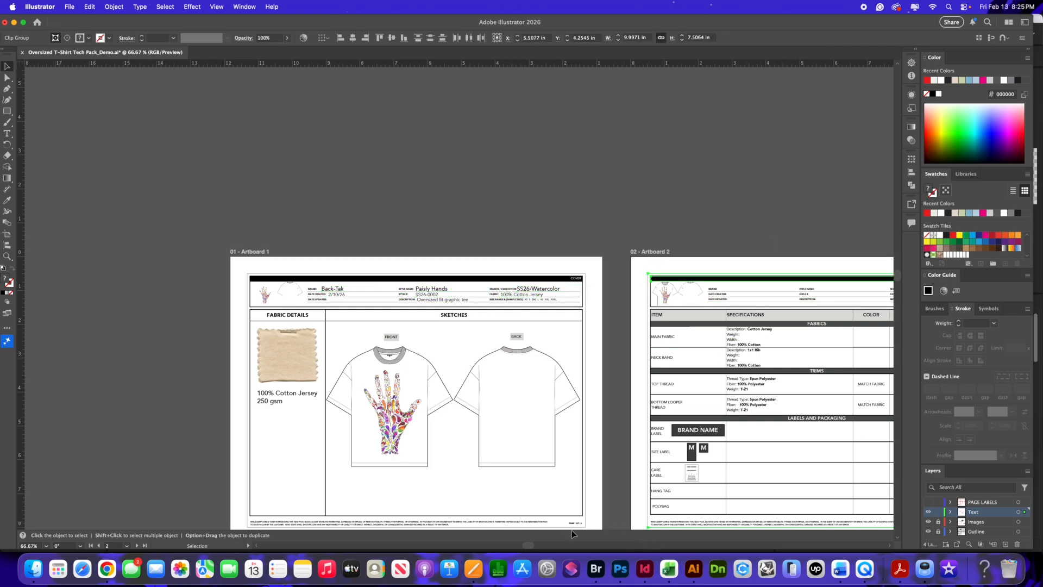
drag(534, 540, 555, 544)
click(584, 266)
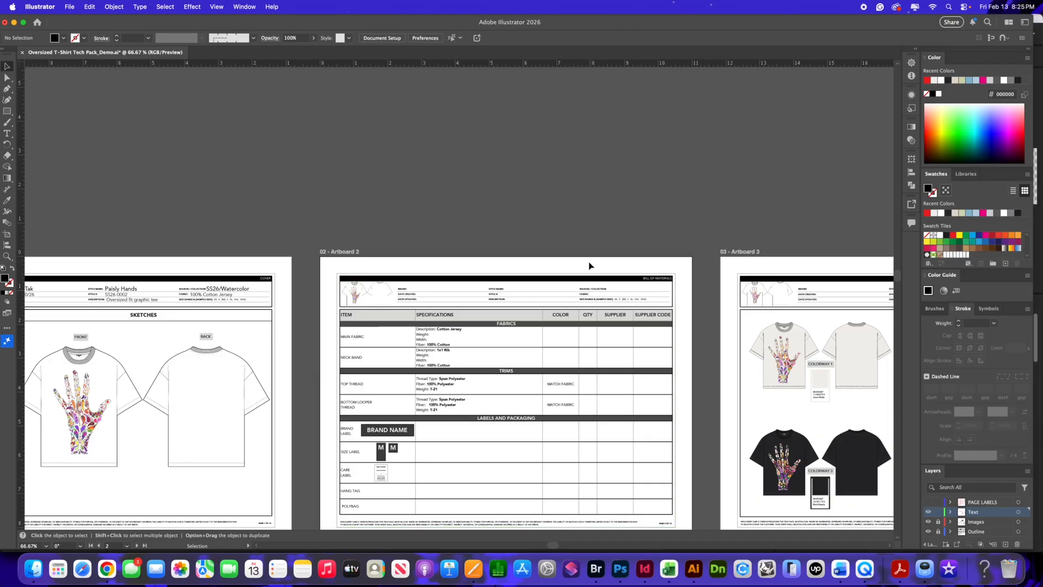
key(shift)
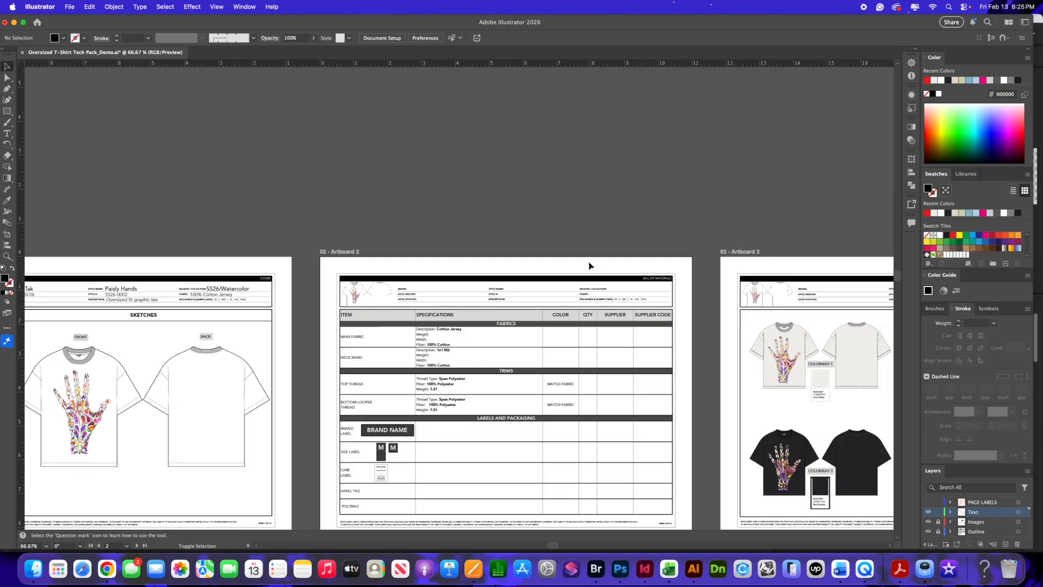
key(super+shift+v)
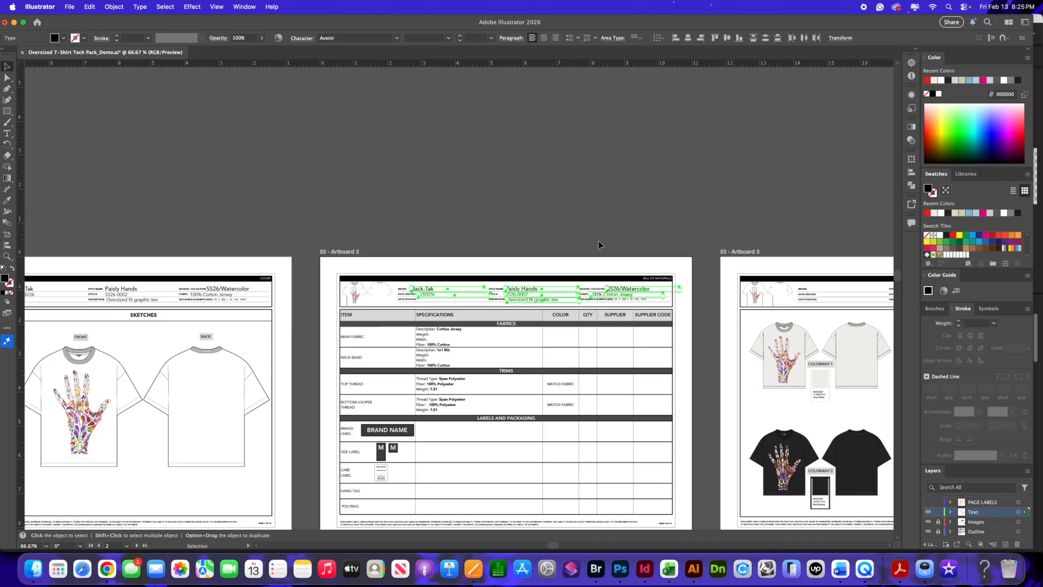
click(598, 241)
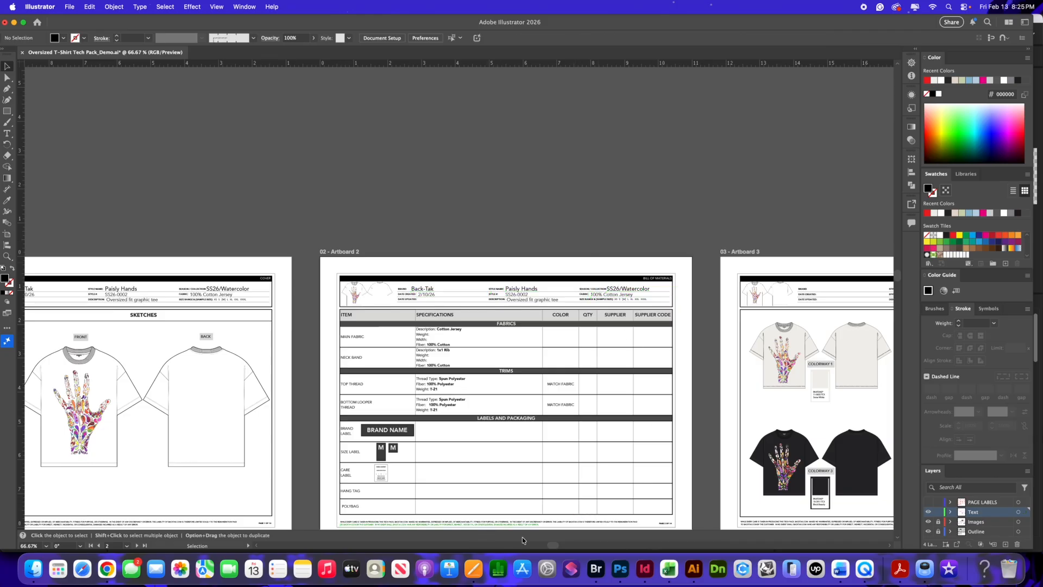
Paste the same header values in place on the Colorways page, Artboard 3.
drag(551, 545, 577, 544)
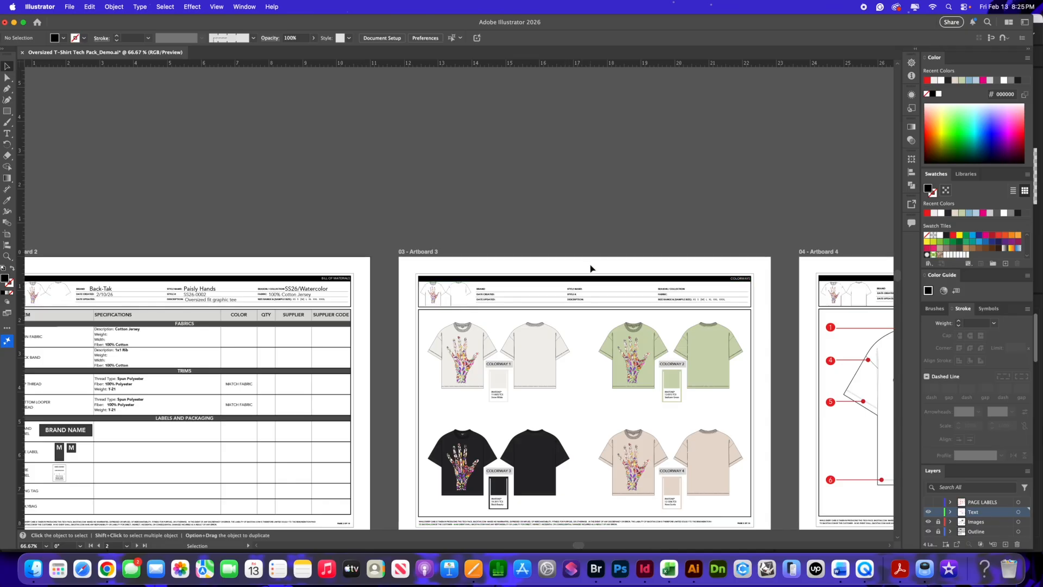
key(super+shift+v)
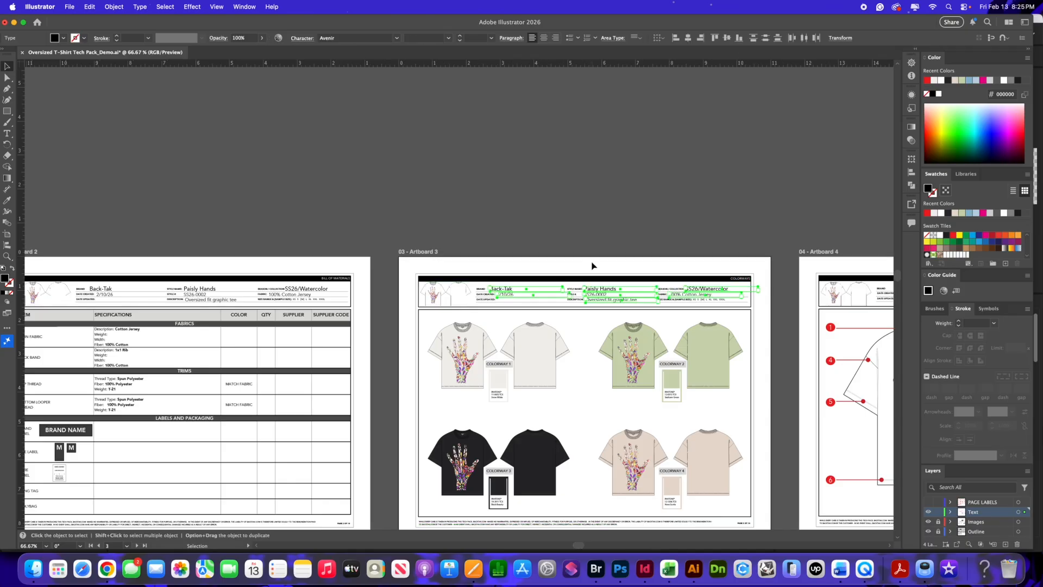
key(alt+super+a)
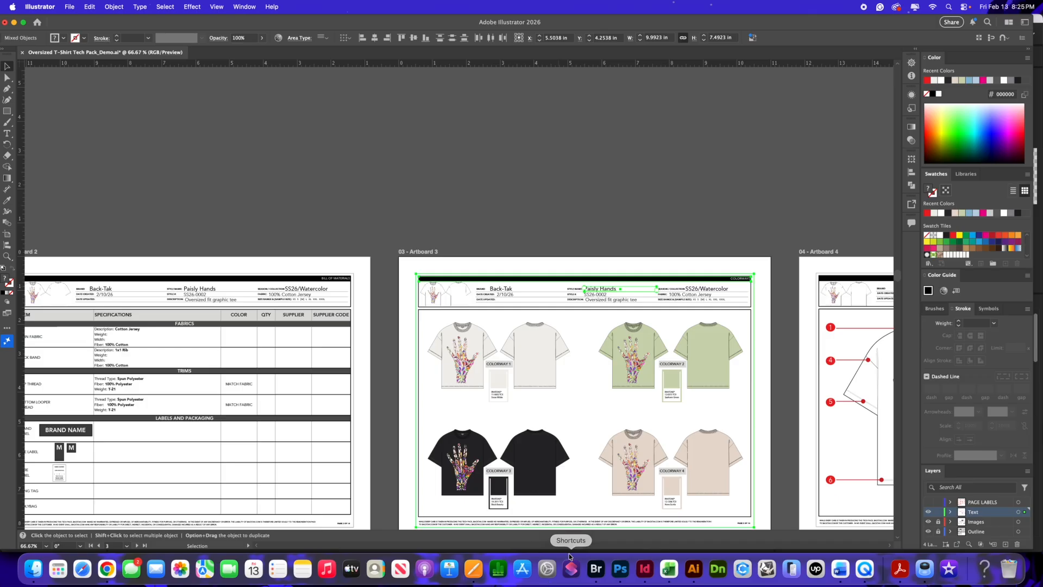
drag(578, 546, 608, 548)
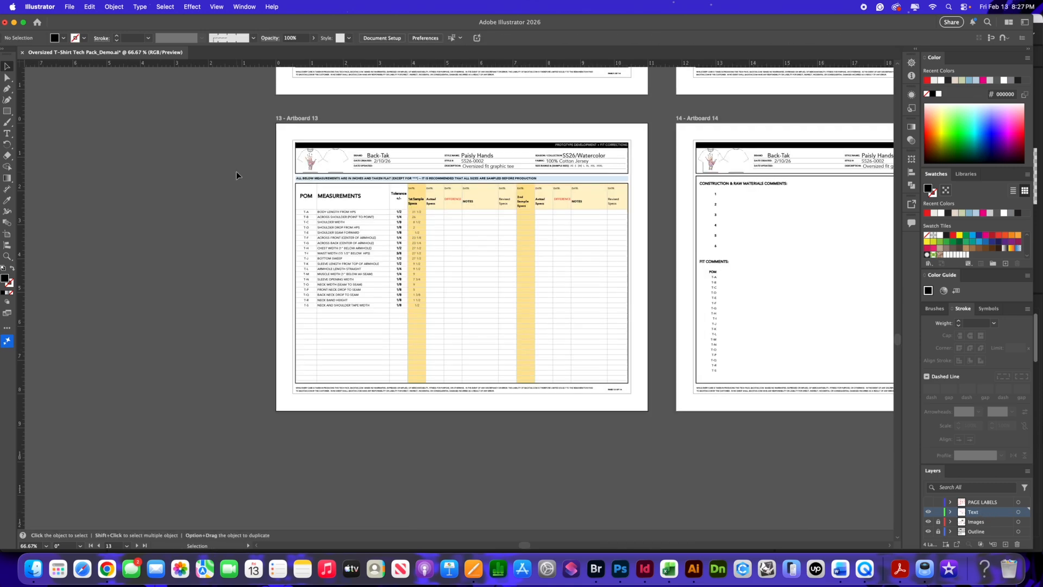
Review all 14 artboards to check that the header values are filled in on every page.
key(super+minus)
key(super+minus)
key(super+minus)
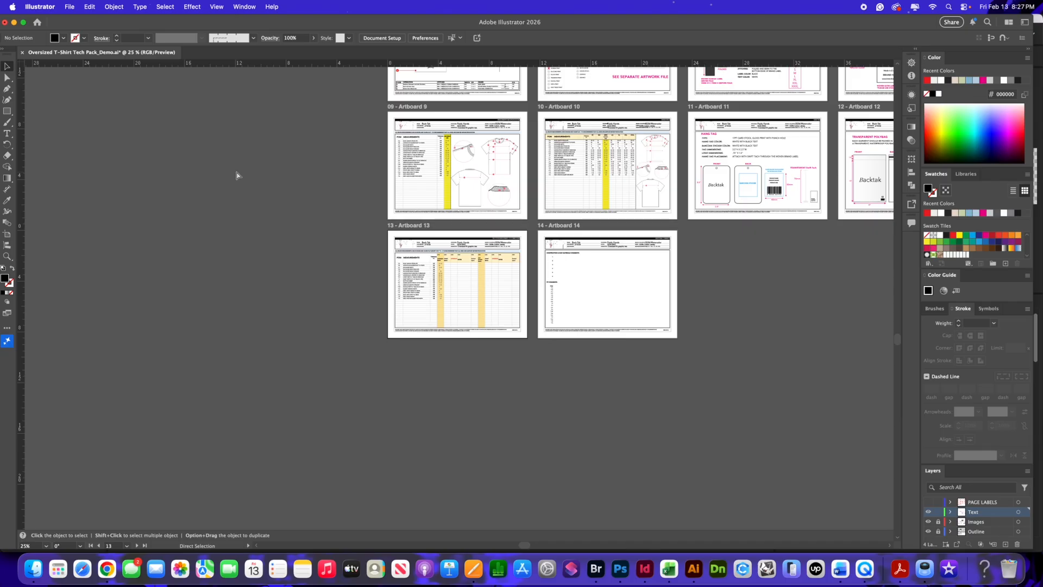
key(super+minus)
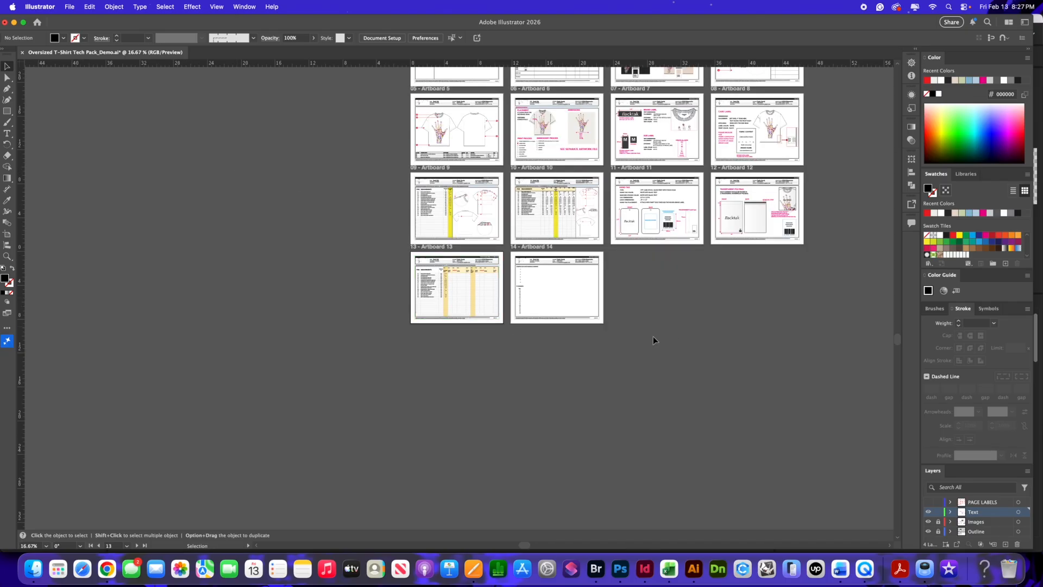
scroll(736, 342, up, 5)
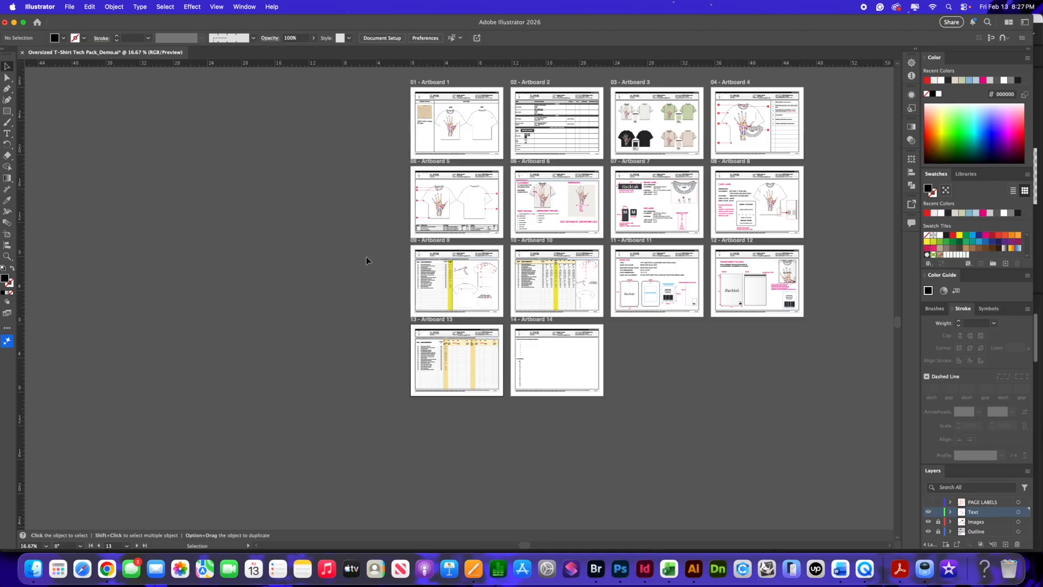
scroll(371, 260, up, 1)
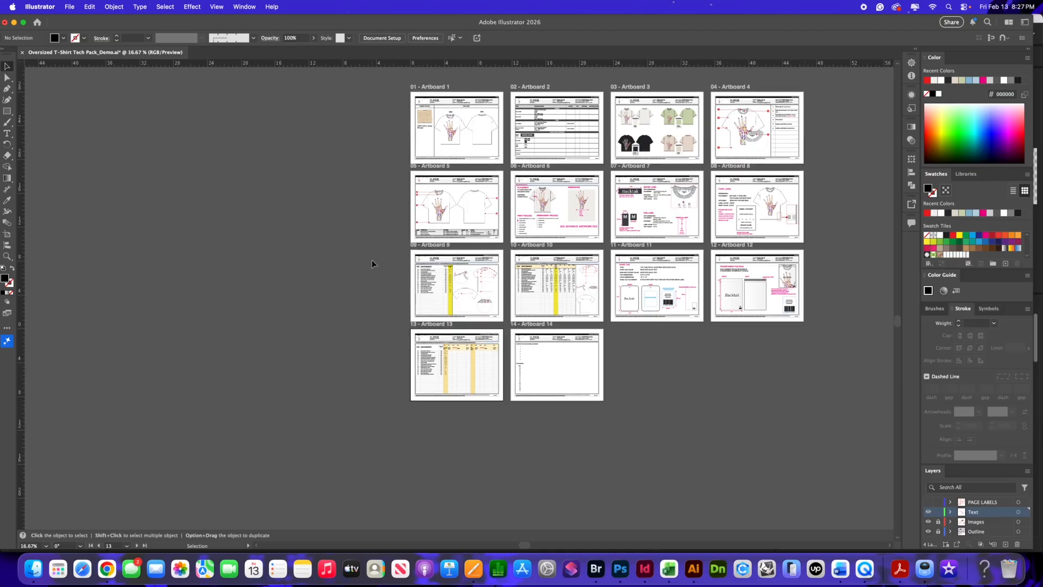
key(super+equal)
key(super+equal)
key(super+equal)
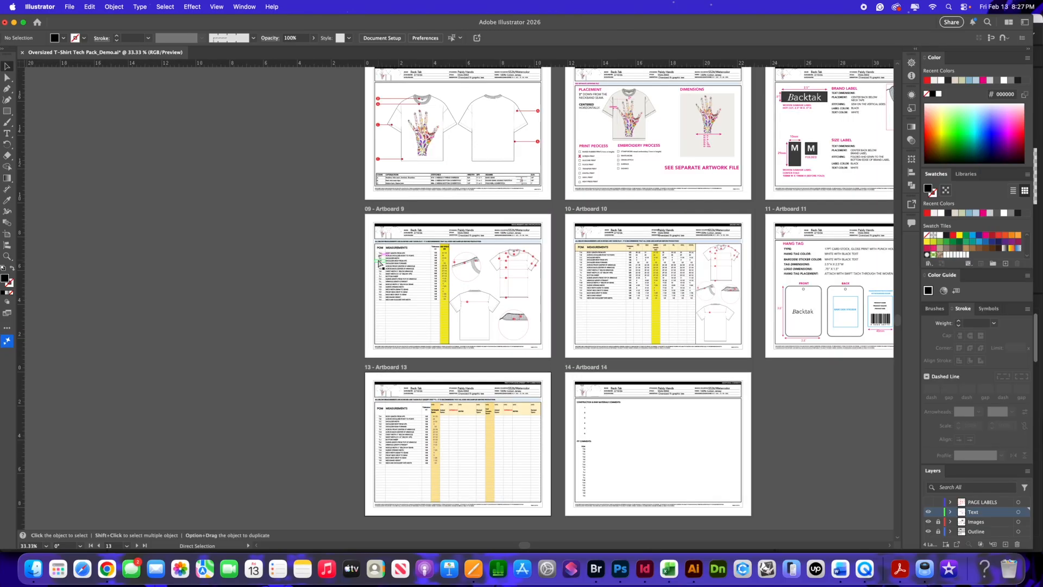
scroll(809, 253, up, 10)
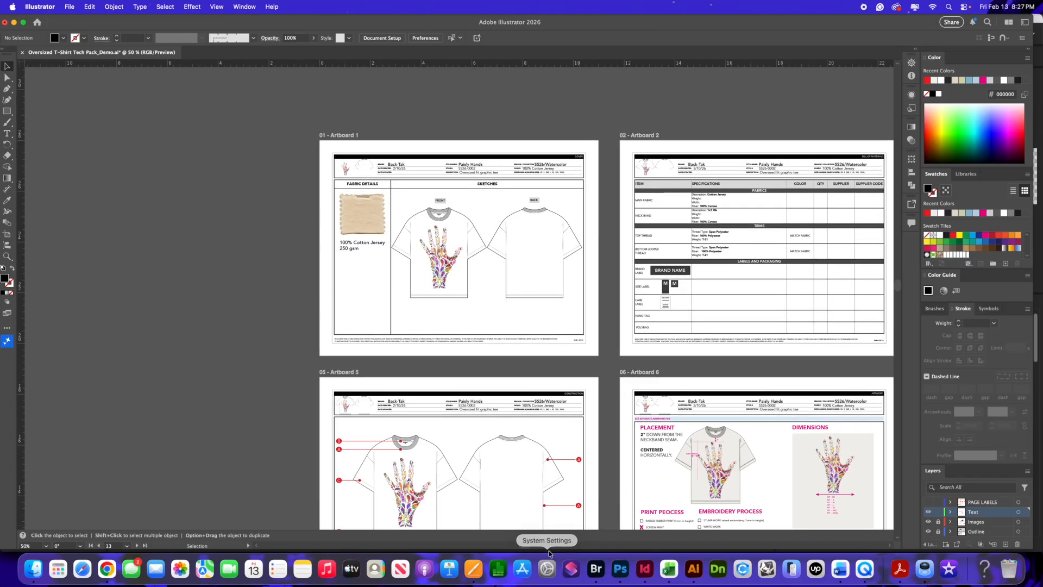
scroll(473, 272, right, 5)
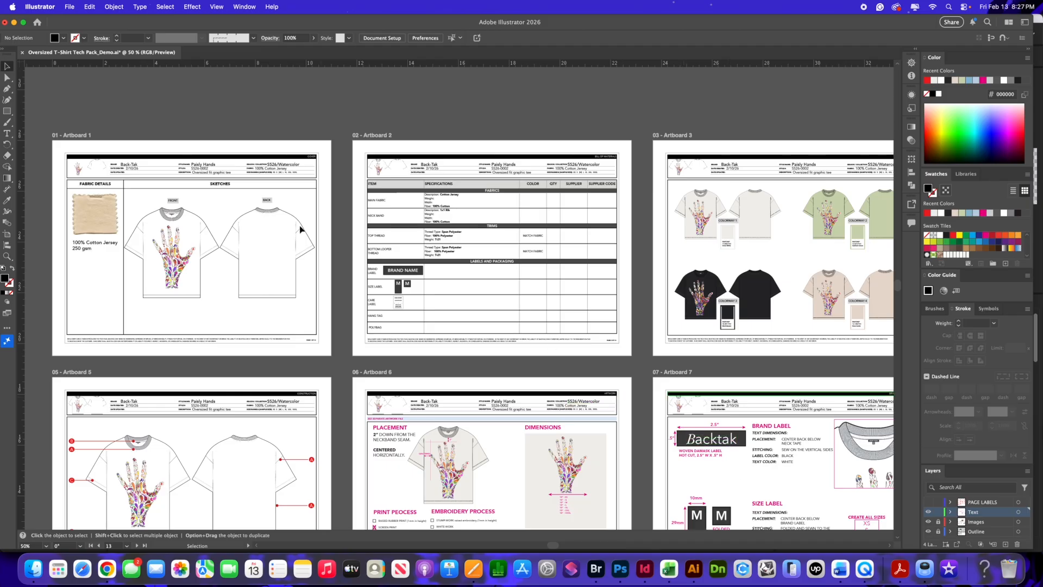
Unlock the Images layer and select the BRAND NAME placeholder in the Bill of Materials' brand label row.
click(405, 273)
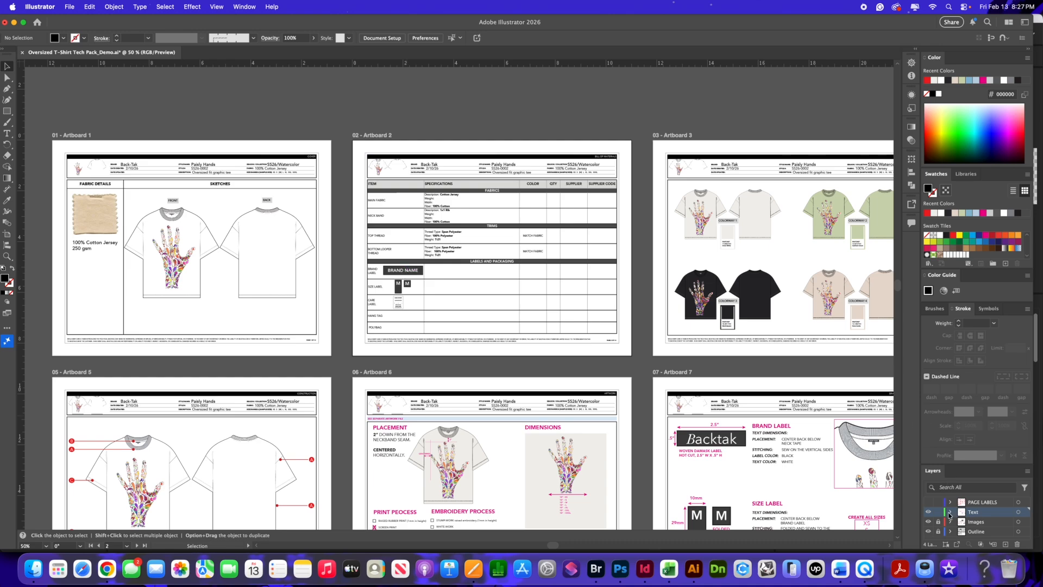
click(410, 274)
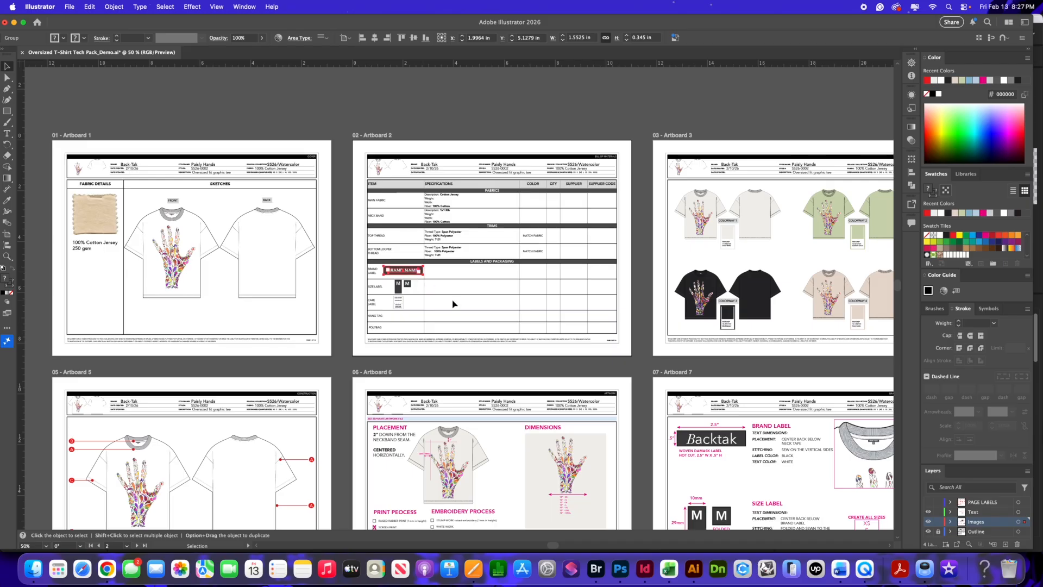
key(super+equal)
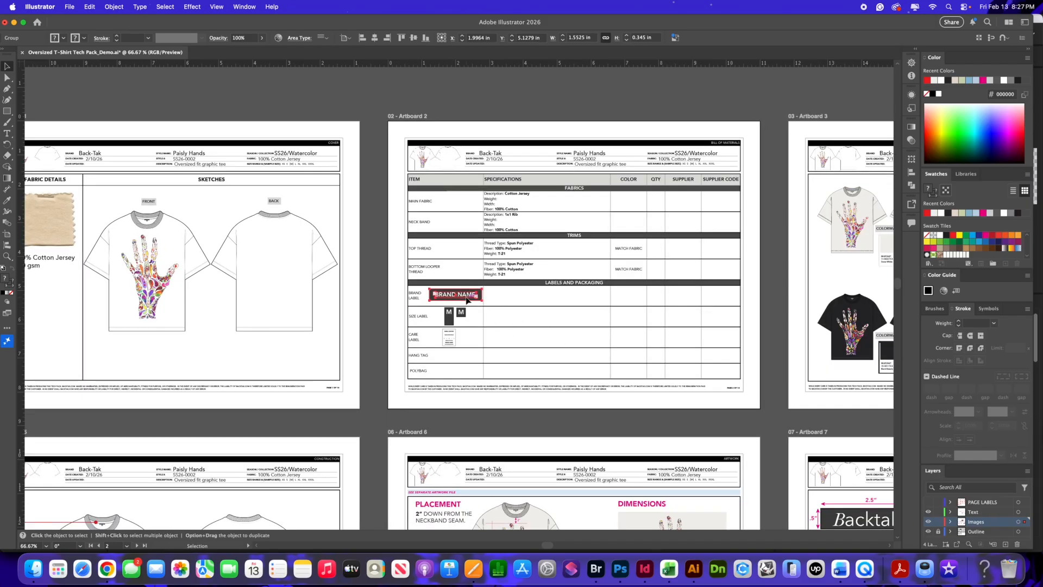
click(7, 78)
click(480, 313)
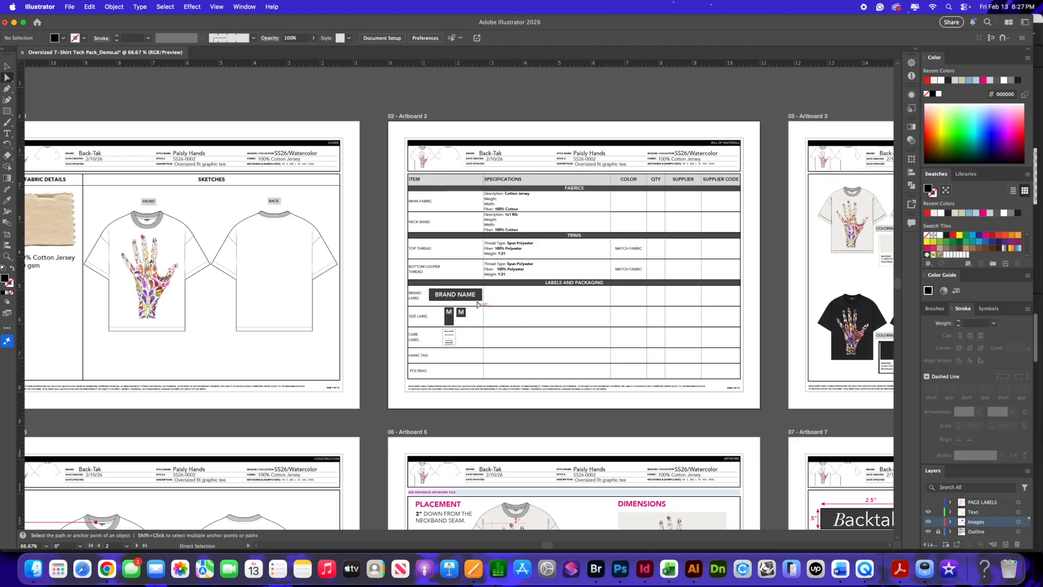
click(477, 301)
click(7, 67)
drag(238, 111, 405, 212)
key(super+z)
key(super+z)
key(super+z)
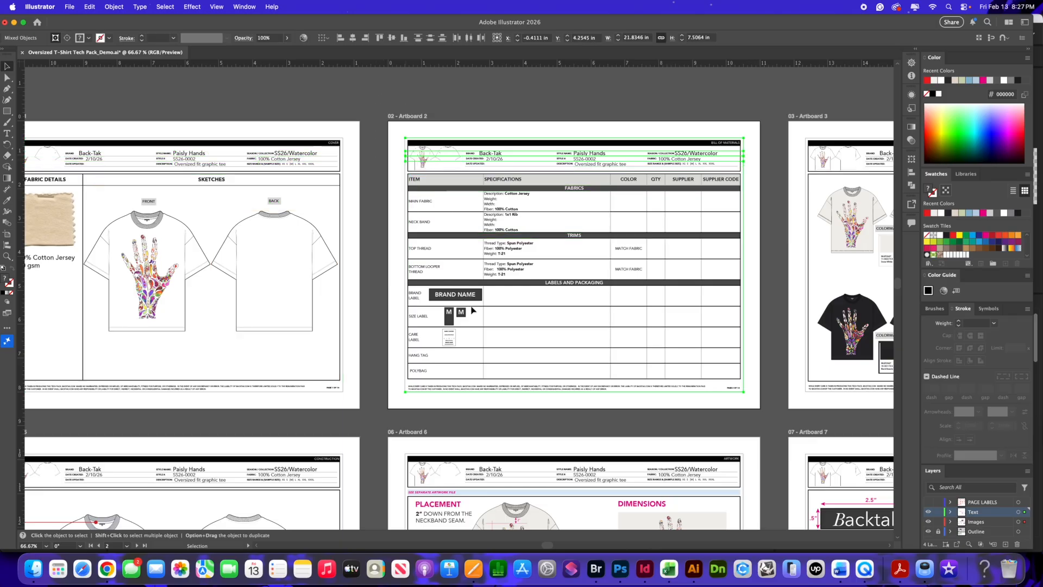
Ungroup the BRAND NAME placeholder and delete its text, keeping the dark rectangle.
right_click(435, 296)
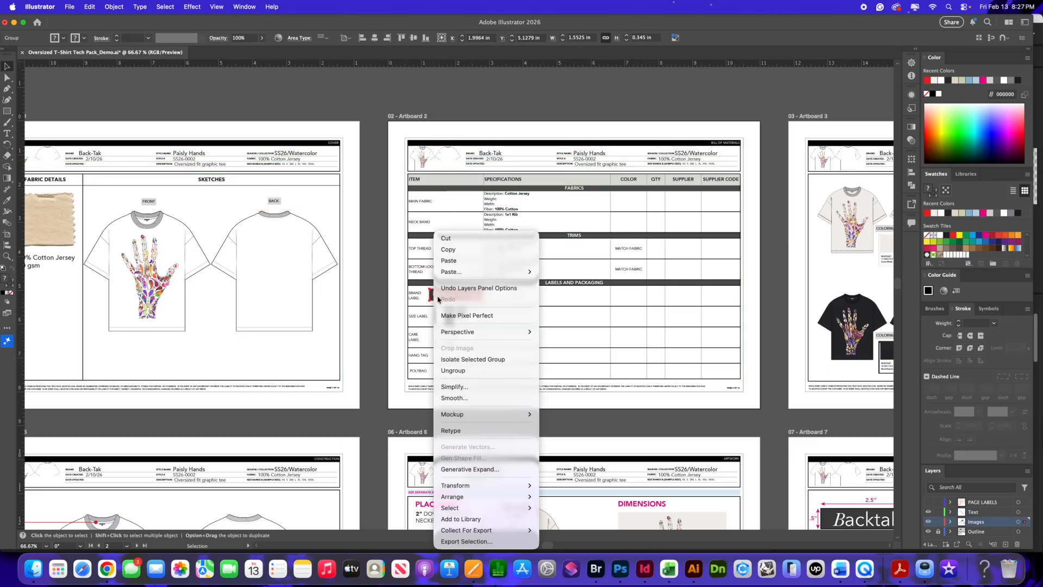
click(459, 370)
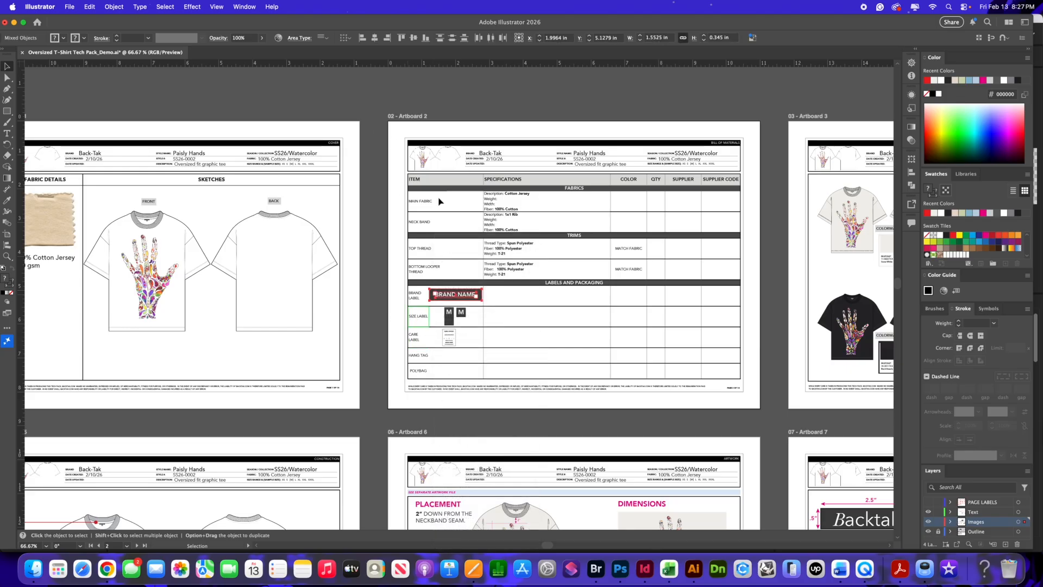
drag(384, 247, 484, 302)
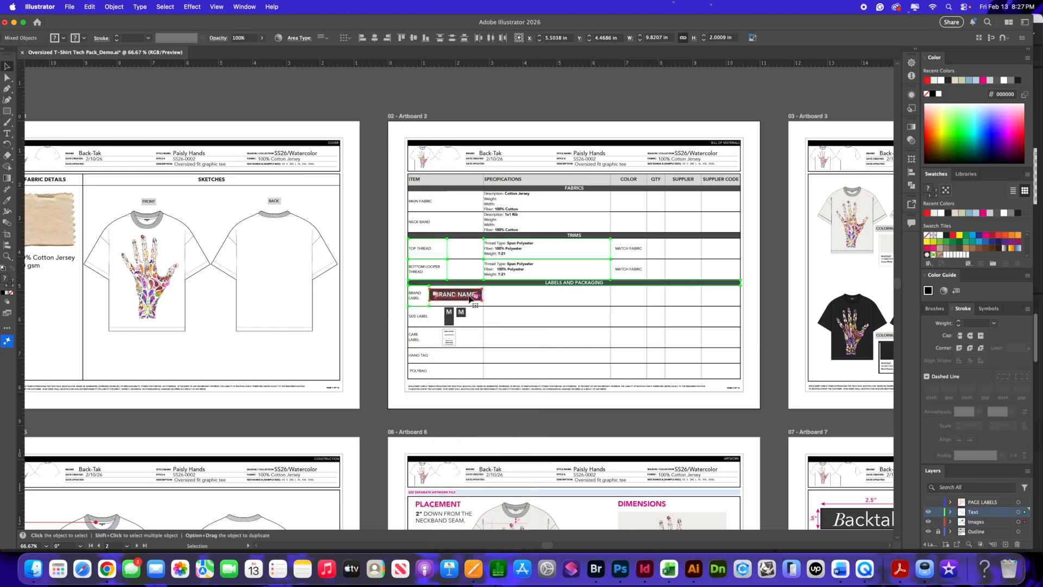
click(376, 282)
click(439, 298)
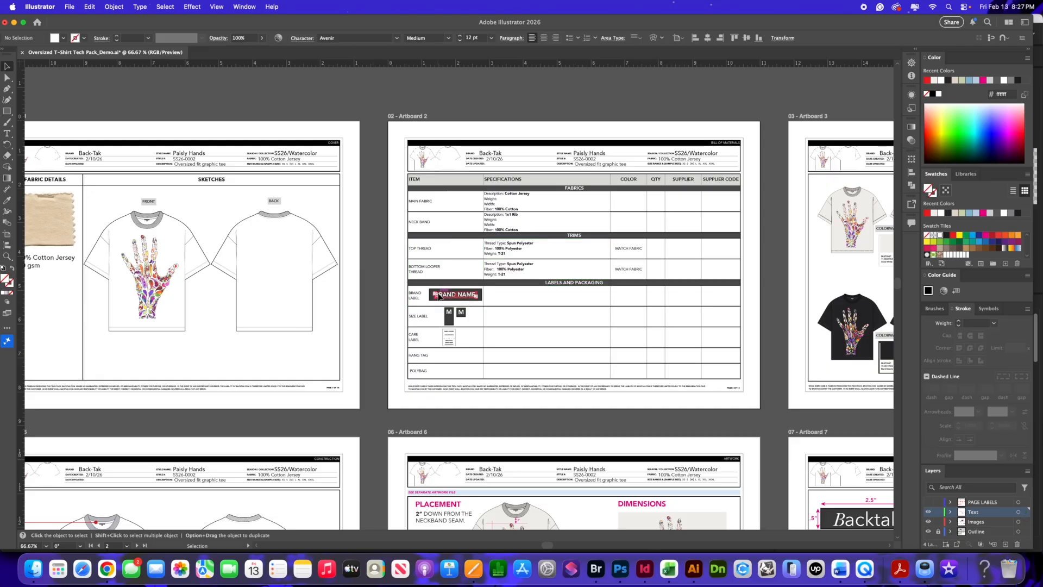
click(719, 416)
Copy the white Backtak logo from the brand label on Artboard 7 and paste it on the Bill of Materials page.
scroll(719, 411, down, 3)
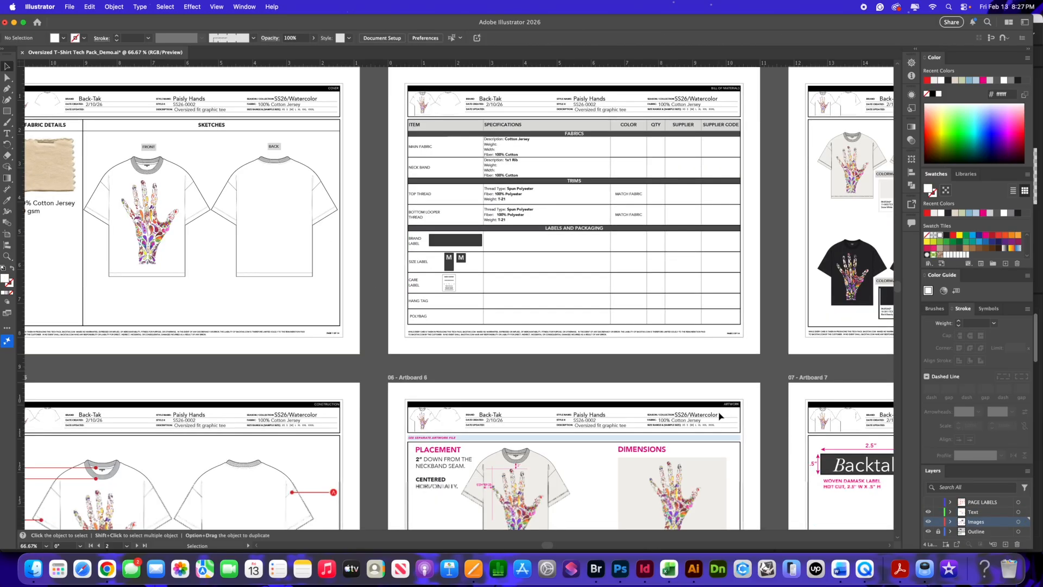
click(846, 435)
key(a)
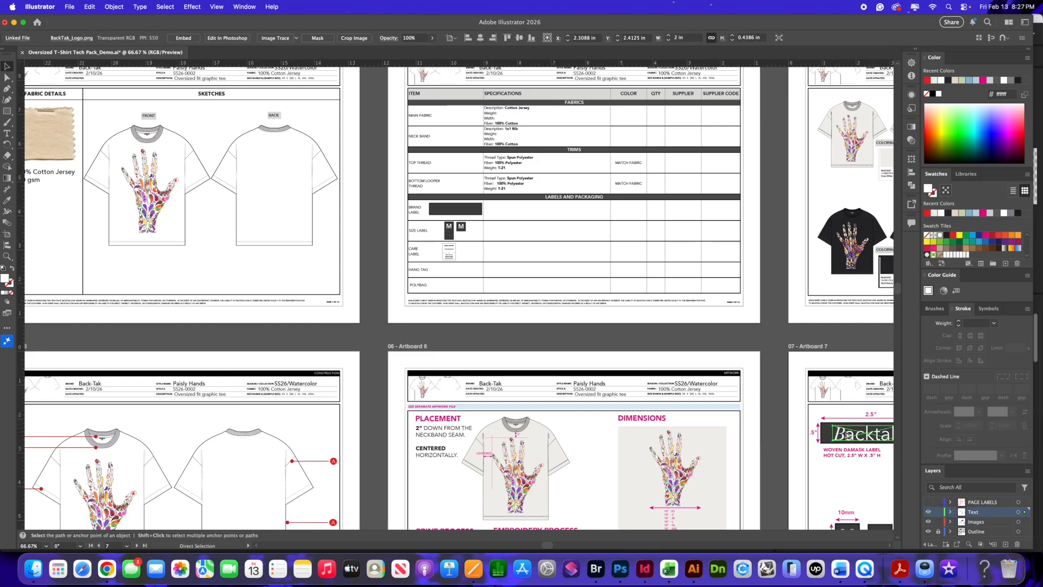
key(v)
key(super+v)
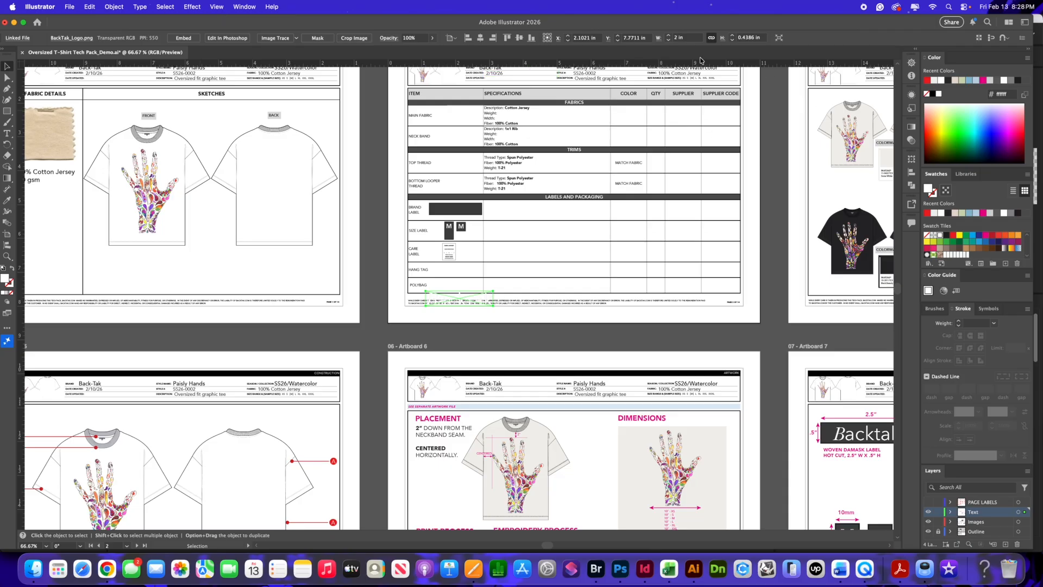
Scale the pasted Backtak logo to 1 in wide and place it over the dark rectangle in the brand label row.
click(686, 40)
key(Return)
drag(471, 301, 468, 210)
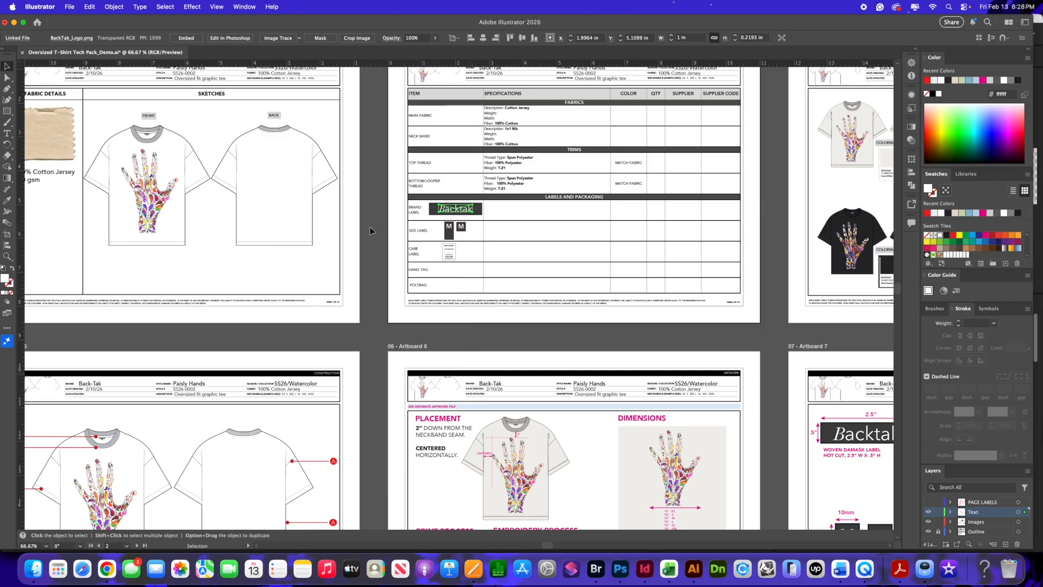
Group the Backtak logo with the dark rectangle behind it in the brand label row.
click(411, 221)
click(431, 209)
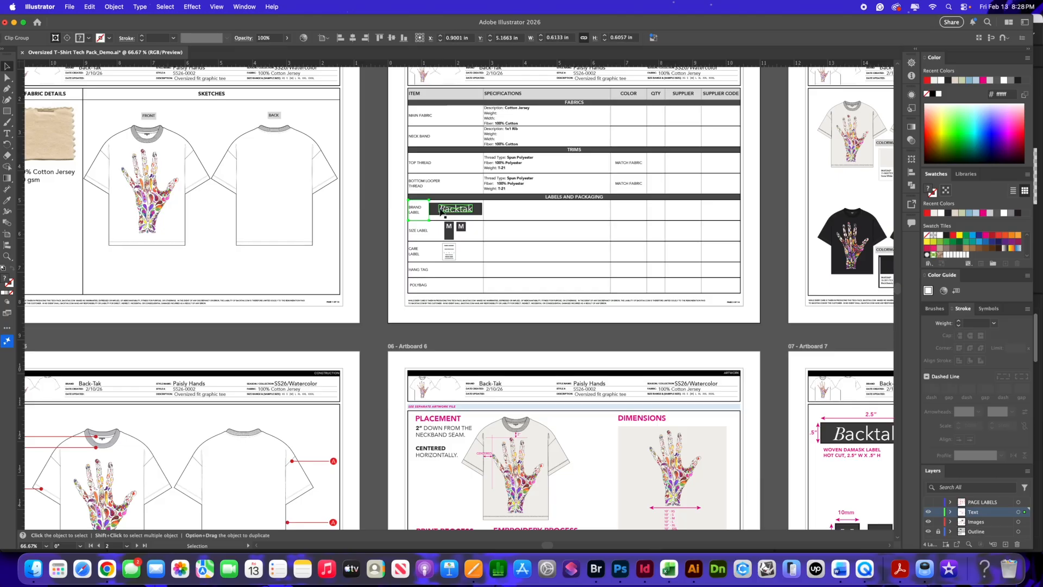
shift+click(431, 211)
right_click(433, 212)
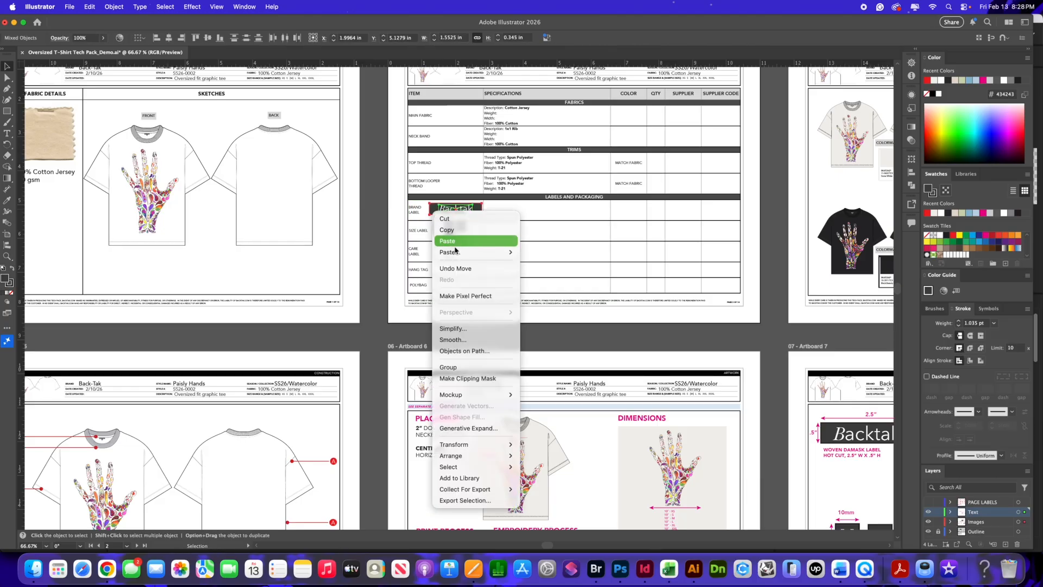
click(453, 368)
scroll(535, 239, up, 1)
click(674, 202)
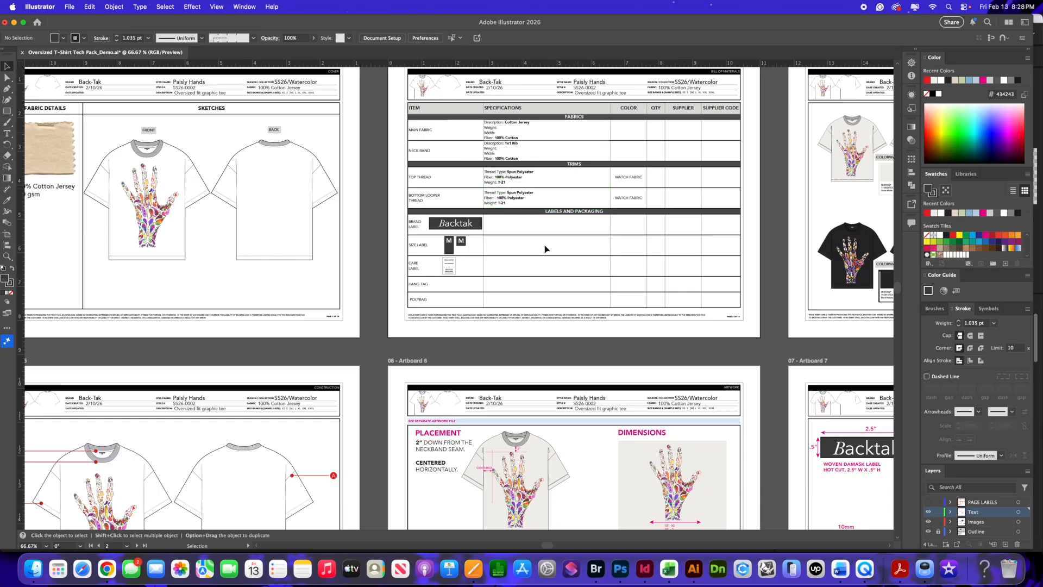
Add a text box reading "Factory to Source" in the Supplier cell of the Main Fabric row.
scroll(548, 248, down, 1)
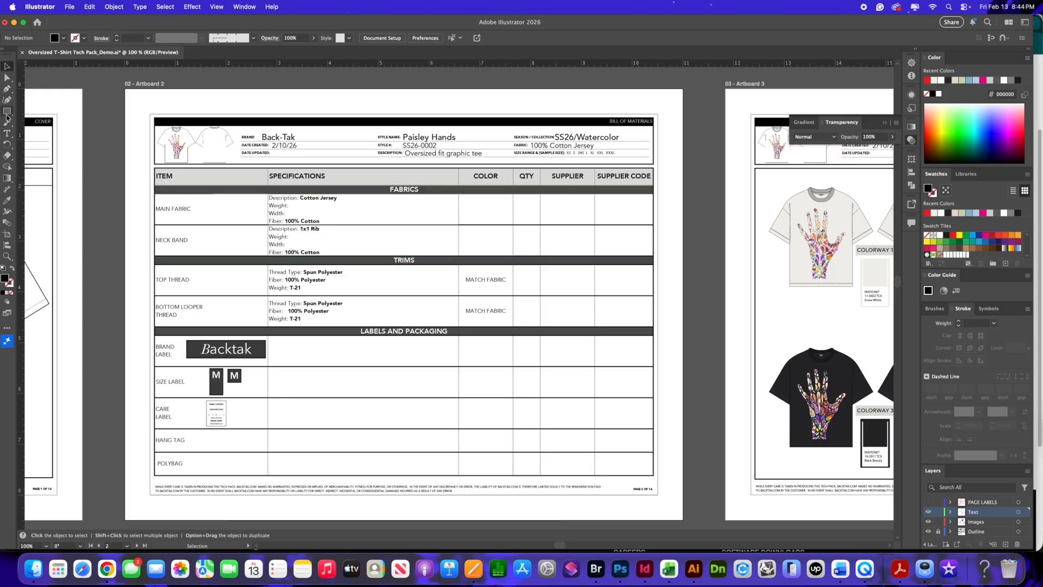
click(7, 133)
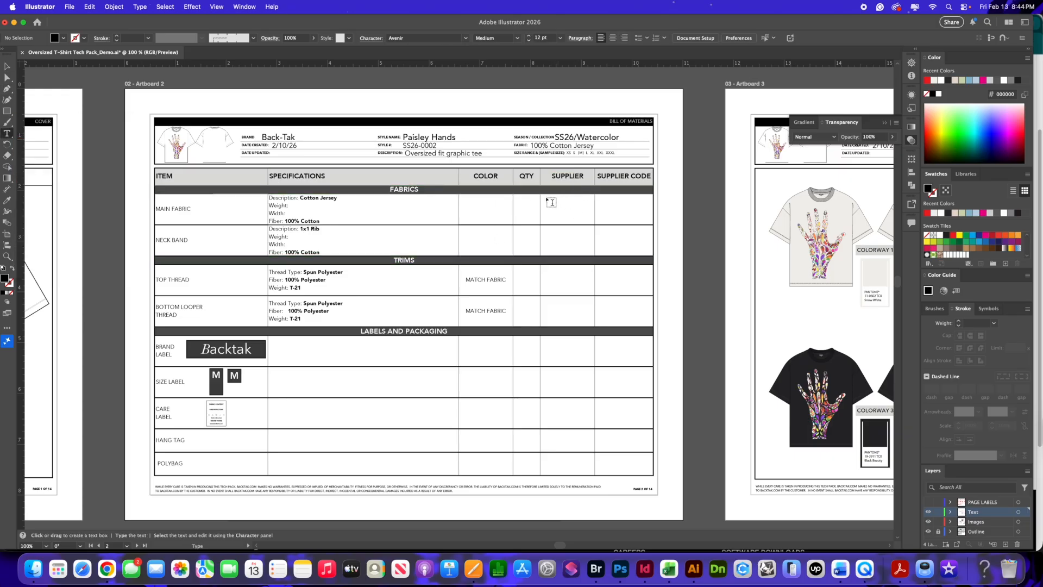
drag(545, 194, 587, 222)
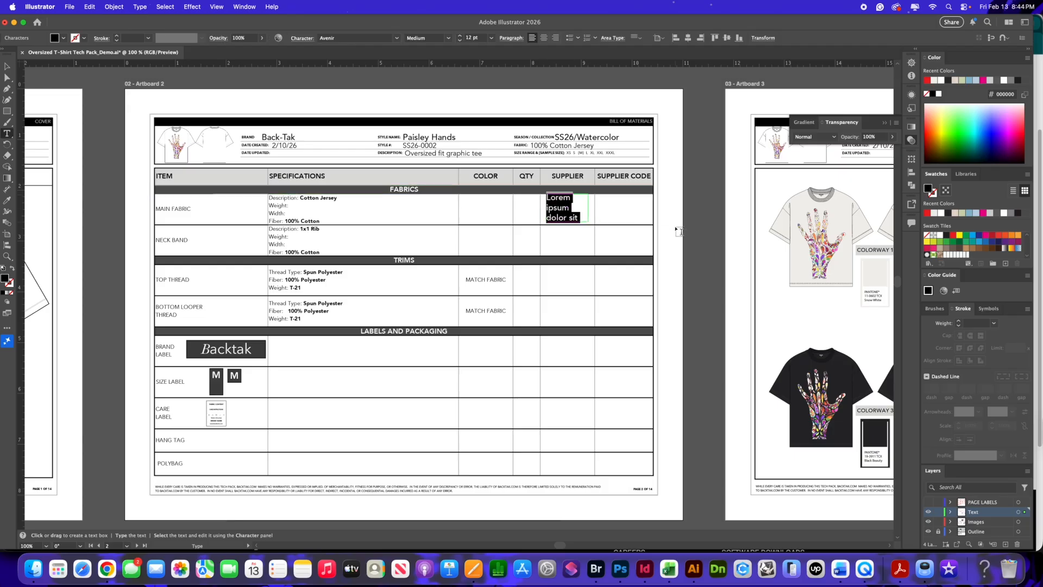
text(Factory to Source)
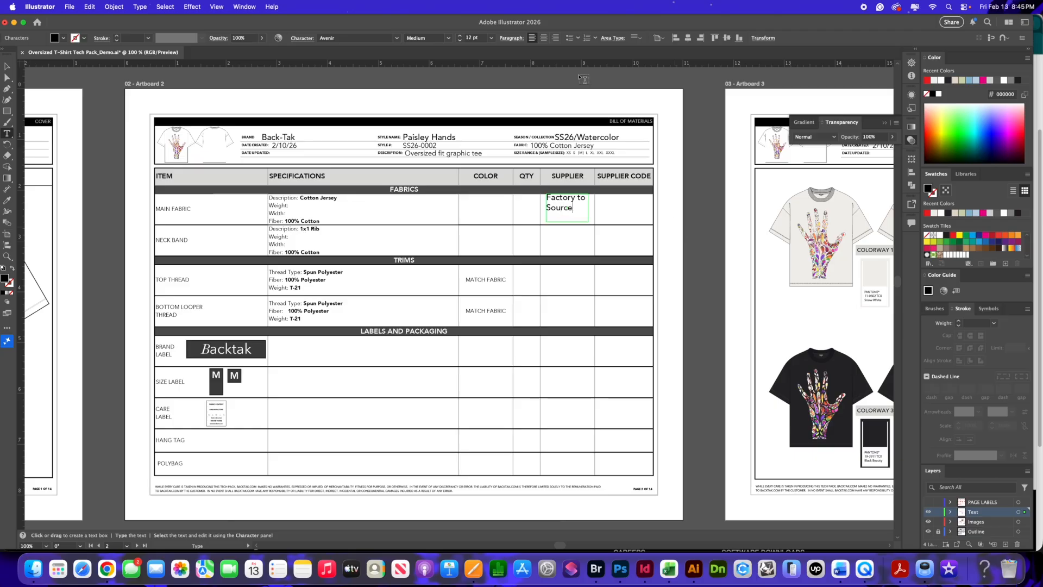
click(7, 67)
key(Escape)
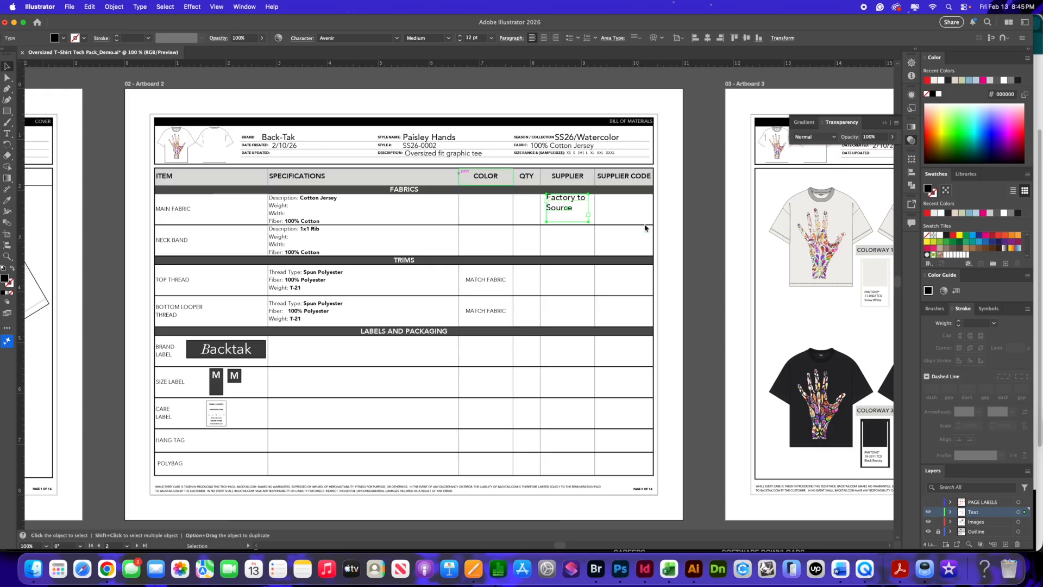
click(570, 276)
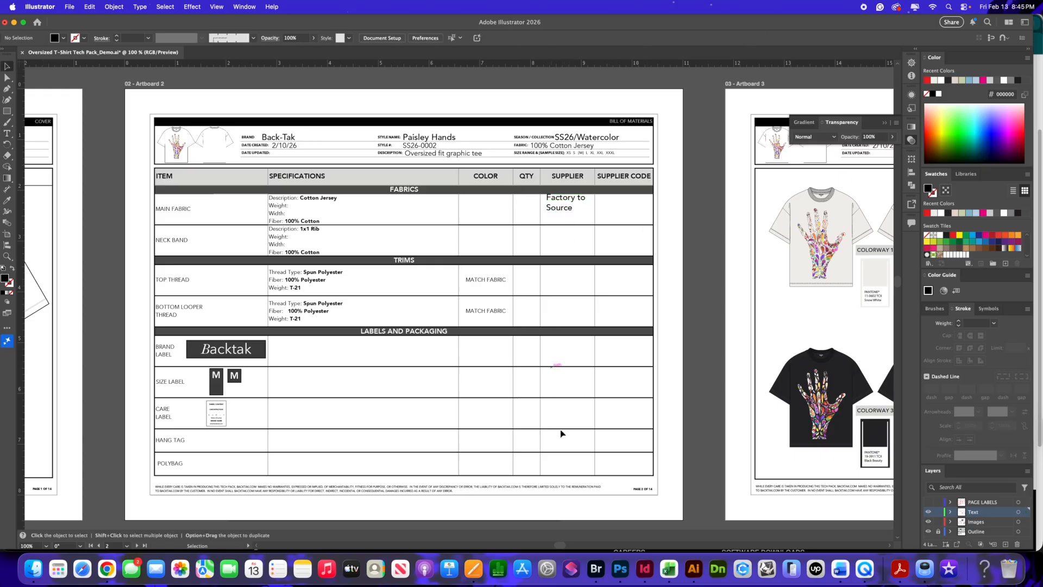
Move the Main Fabric supplier text slightly lower and duplicate it into the Supplier cell of every remaining row down to Polybag.
drag(565, 208, 566, 211)
double_click(566, 210)
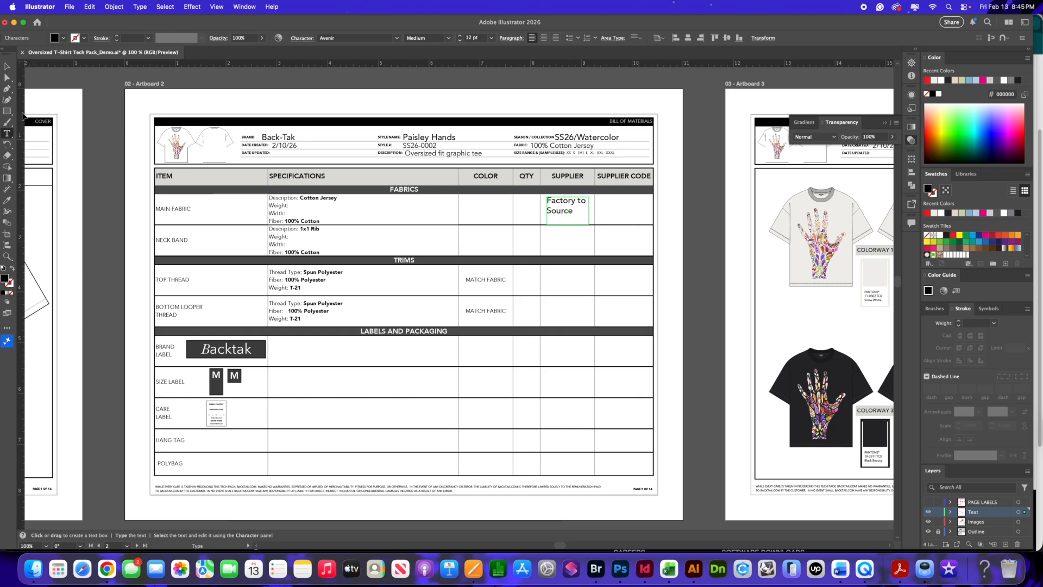
click(7, 66)
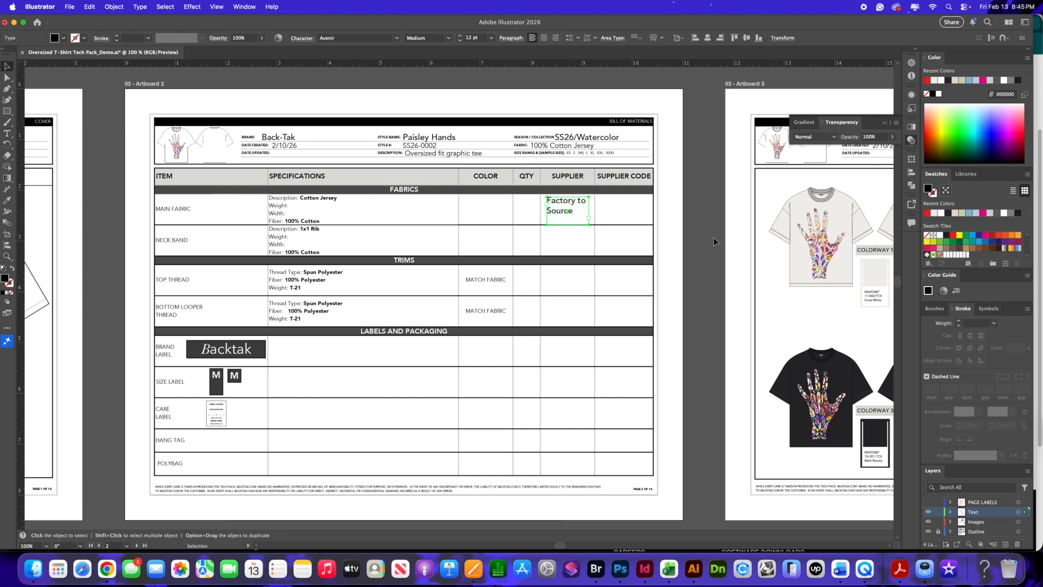
click(659, 232)
drag(565, 212, 569, 415)
drag(571, 419, 571, 468)
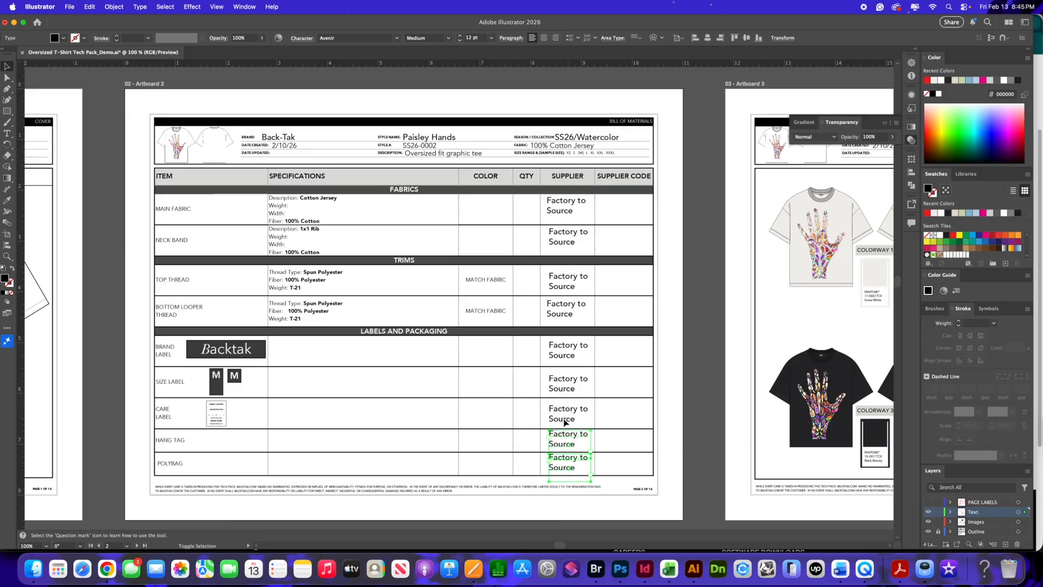
Select all nine "Factory to Source" text boxes in the Supplier column and align their left edges.
shift+click(567, 441)
shift+click(568, 415)
shift+click(569, 387)
shift+click(569, 352)
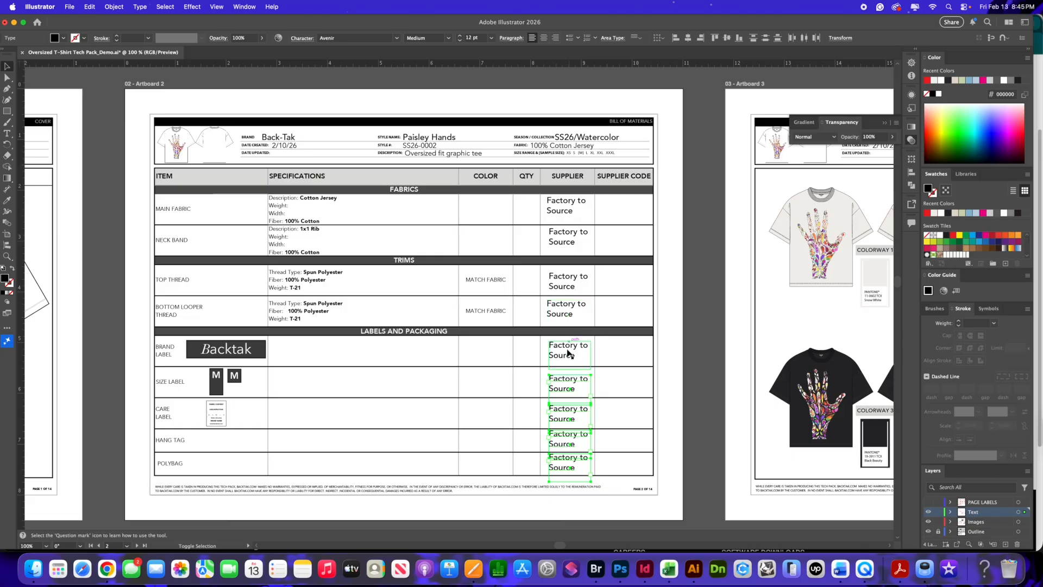
shift+click(569, 315)
shift+click(567, 280)
shift+click(559, 239)
shift+click(564, 207)
click(675, 38)
click(691, 208)
Adjust the position of the supplier texts in the Neck Band and thread rows to sit better in their cells.
drag(566, 237, 567, 242)
drag(570, 287, 567, 319)
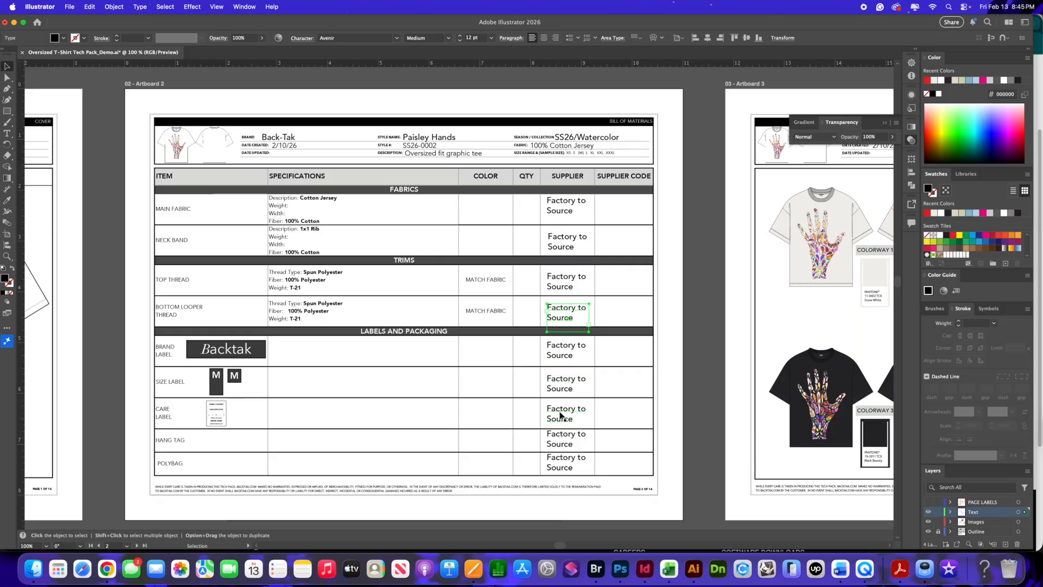
click(696, 387)
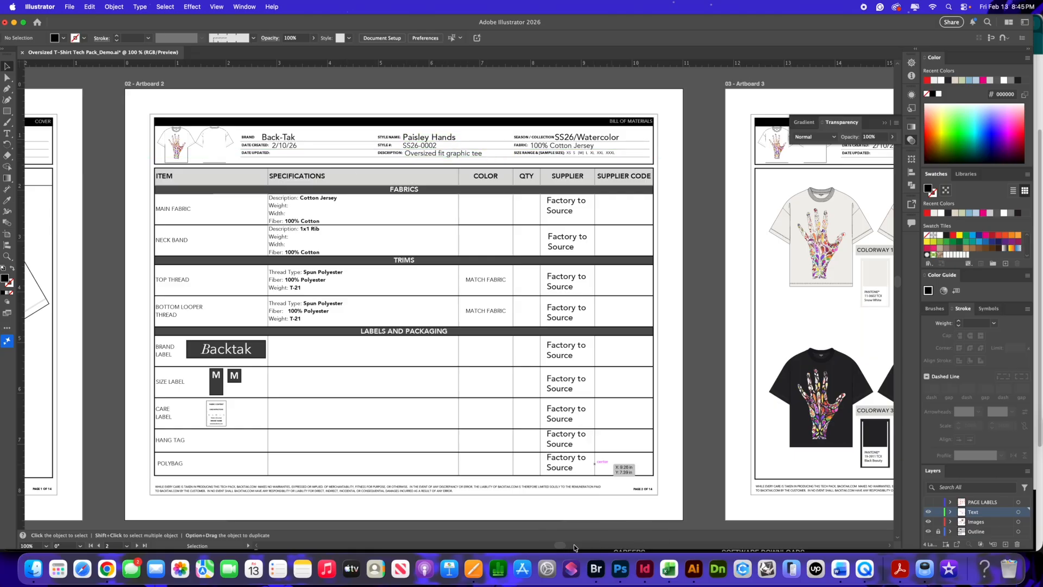
Review the filled-in Bill of Materials alongside all 14 artboards of the tech pack.
mouse_move(575, 547)
mouse_down()
mouse_move(538, 547)
mouse_move(558, 546)
mouse_up()
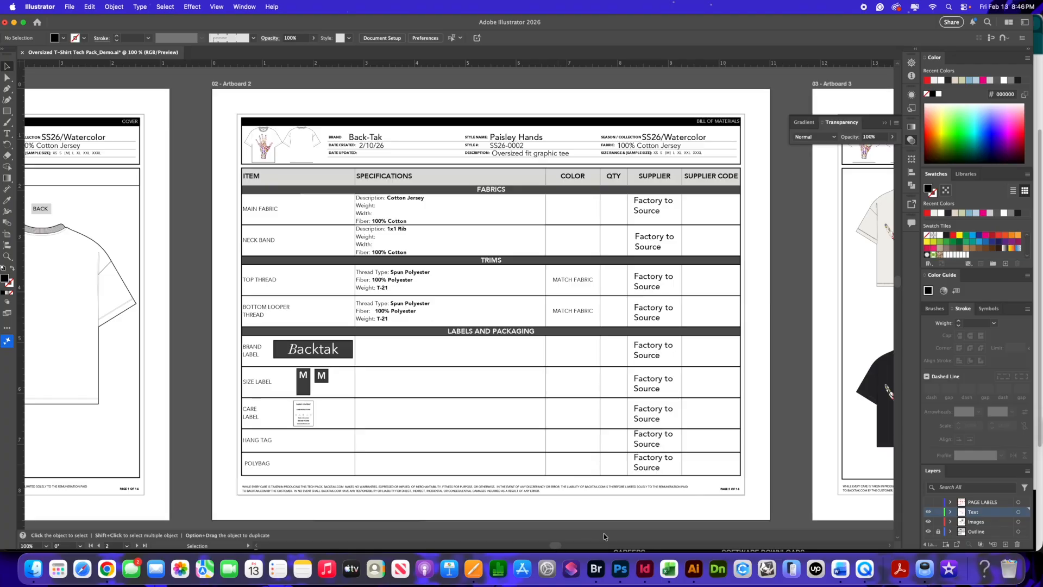
key(a)
key(super+minus)
key(super+minus)
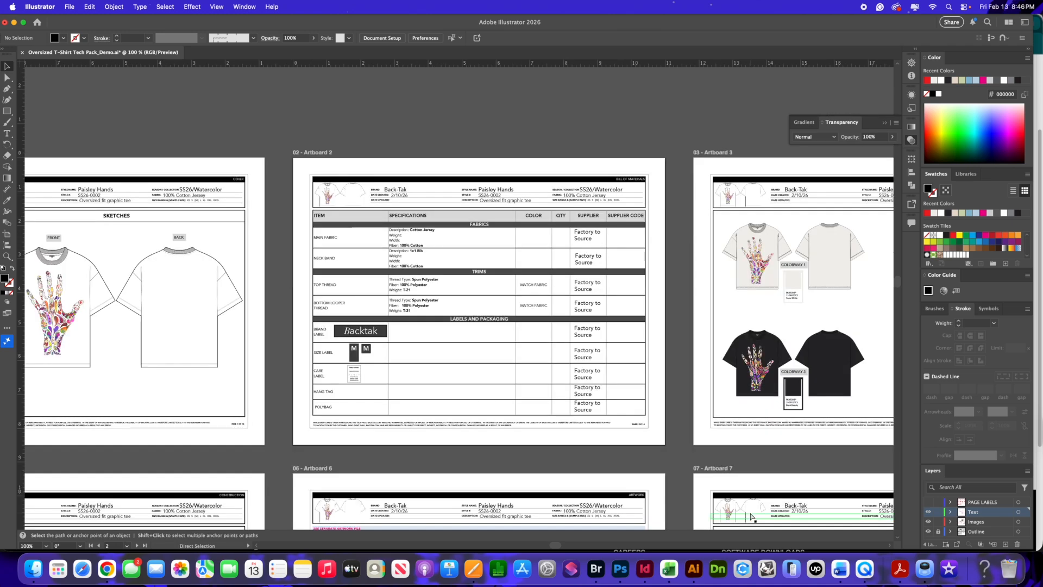
key(super+minus)
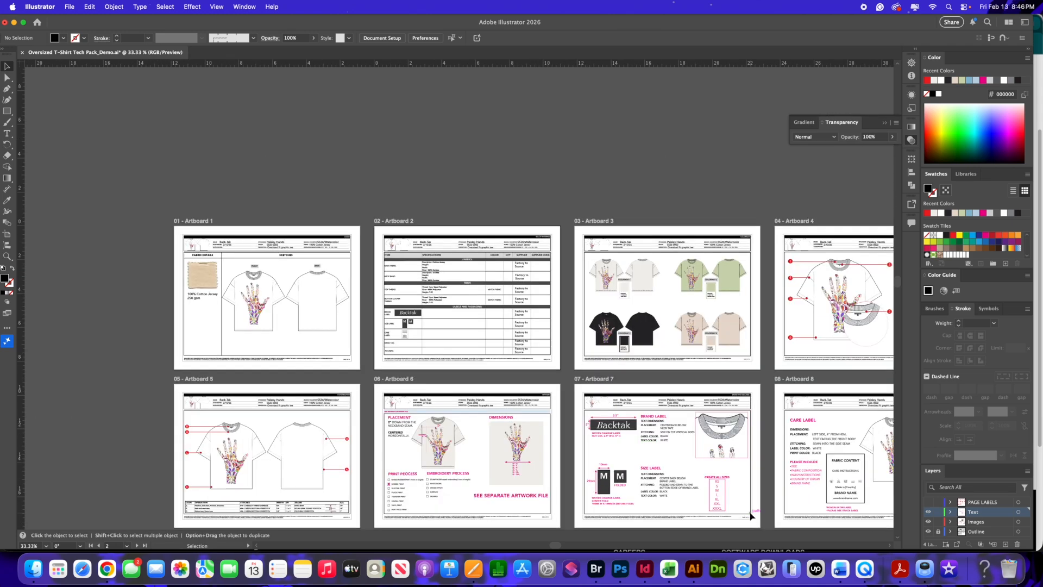
scroll(493, 174, down, 3)
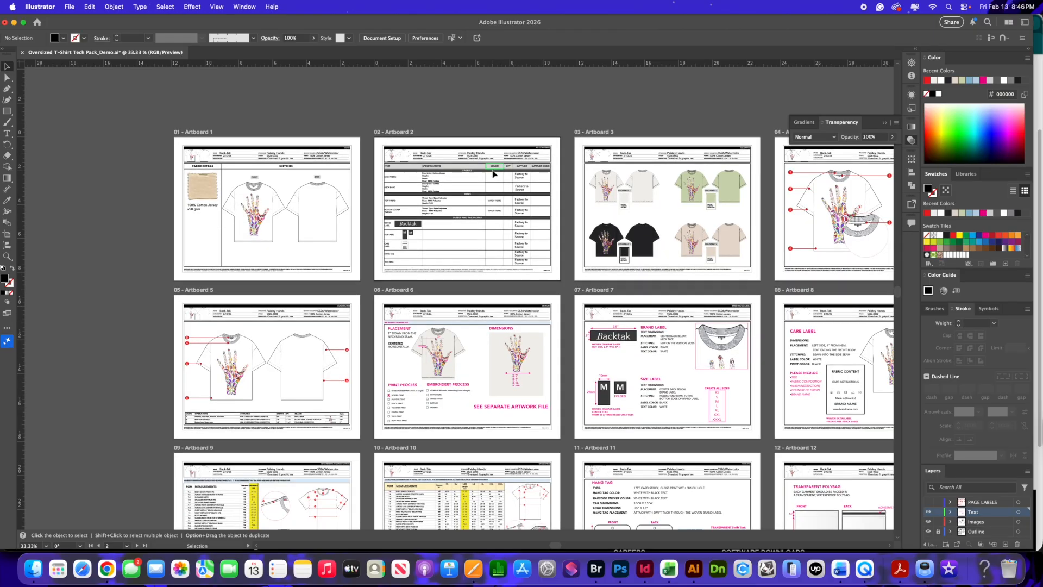
key(a)
key(super+minus)
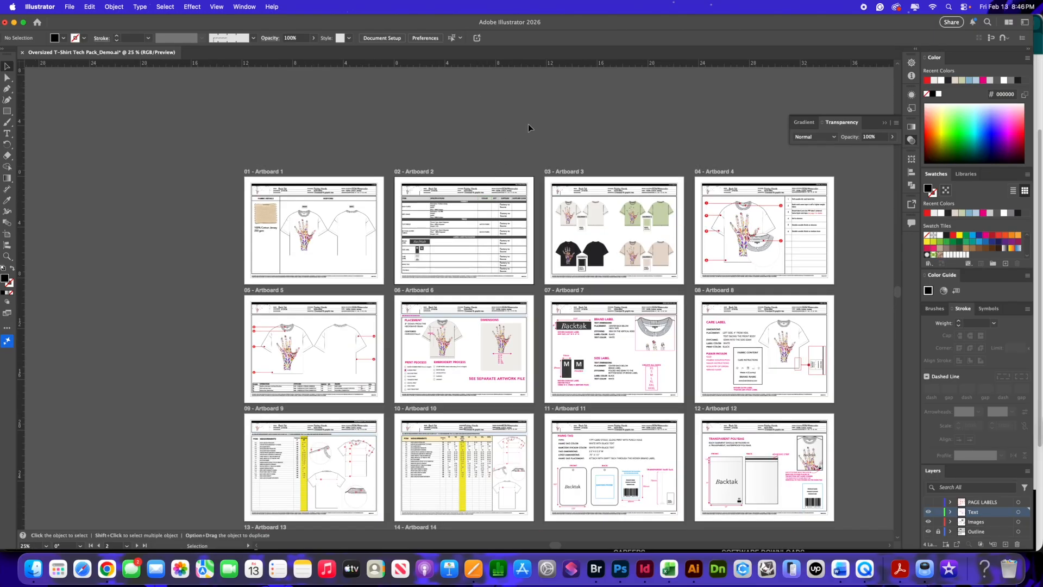
scroll(530, 124, down, 5)
scroll(530, 125, up, 2)
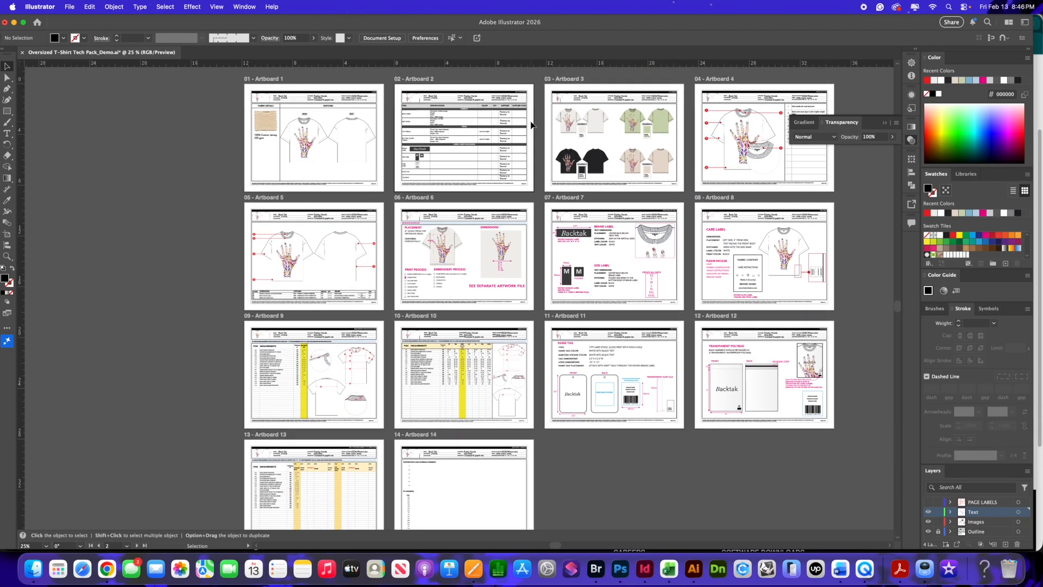
scroll(531, 125, up, 1)
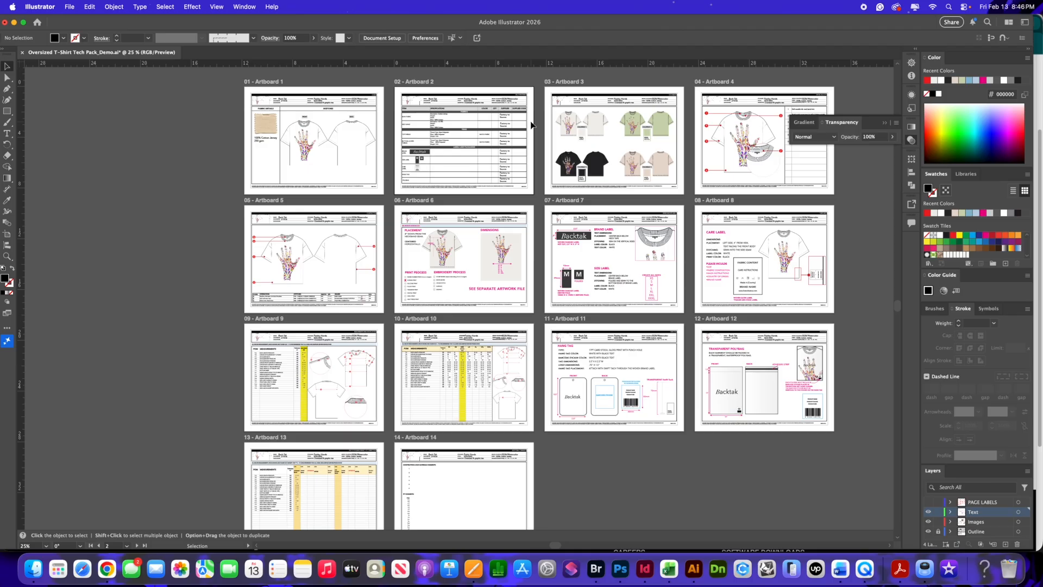